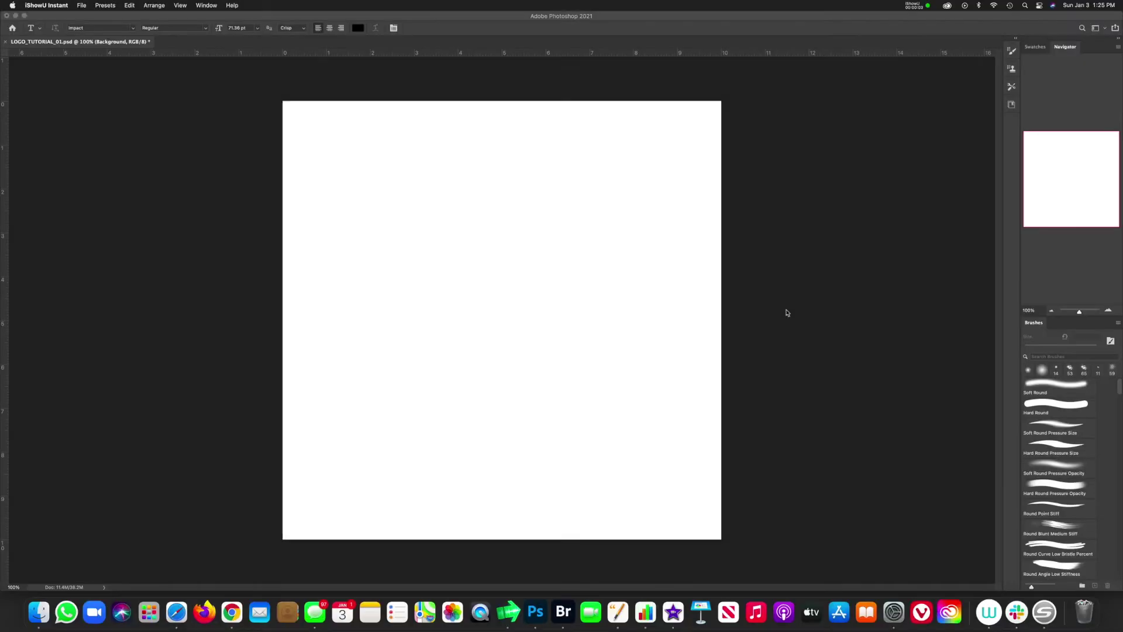
# Add a black Impact 'POSTER GRIND' type layer on the left-middle of the white canvas.
pyautogui.click(772, 310)
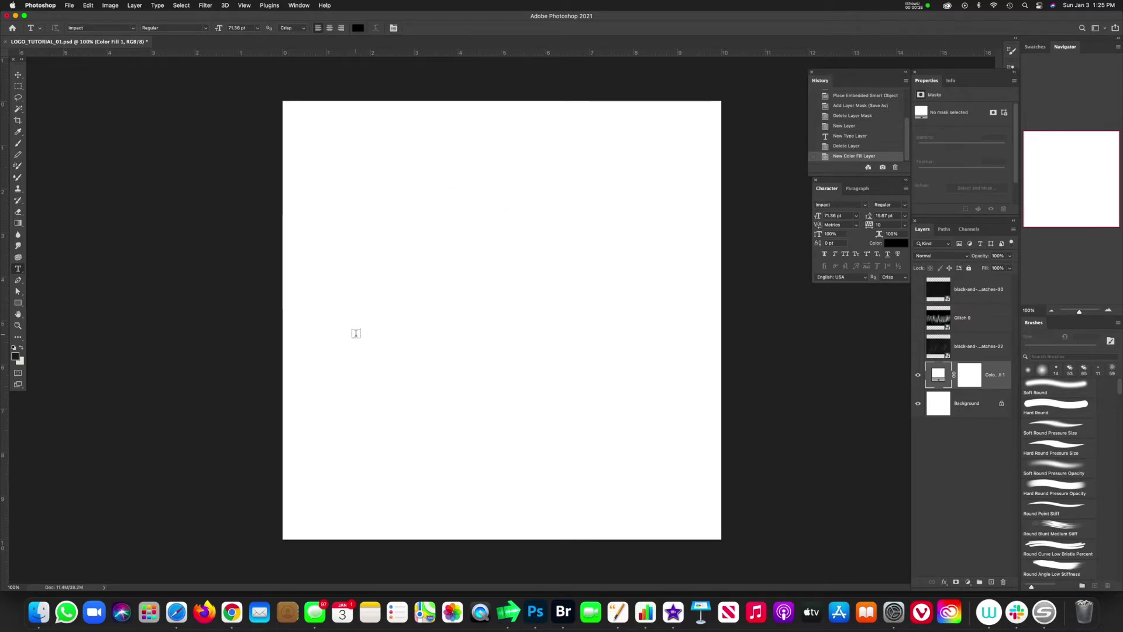
pyautogui.click(327, 316)
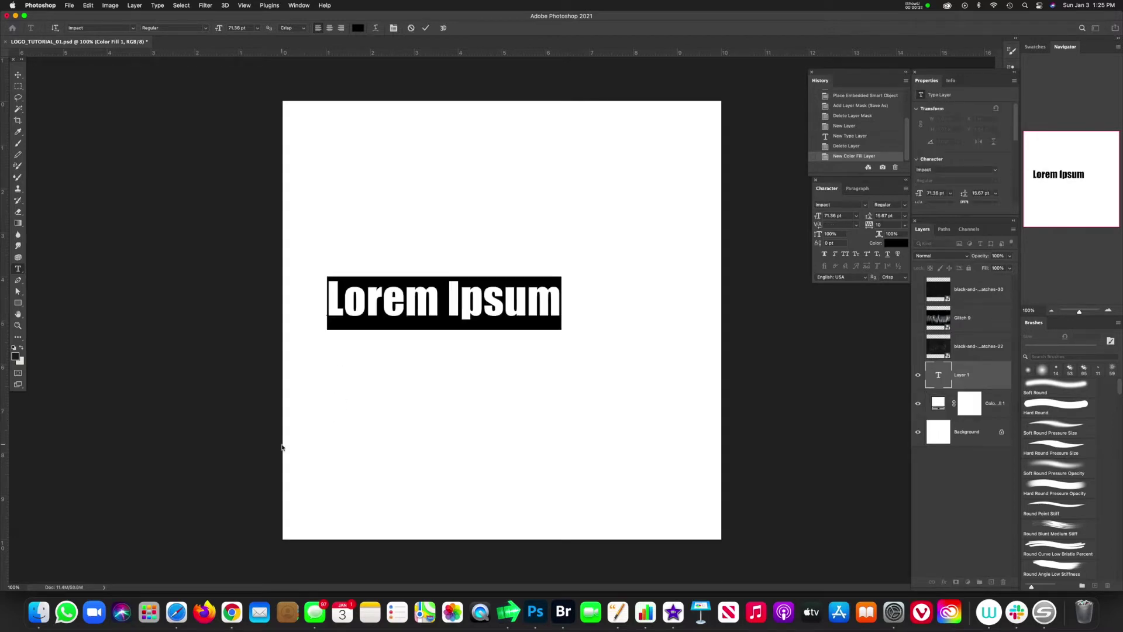
pyautogui.write('POSTER GRIND')
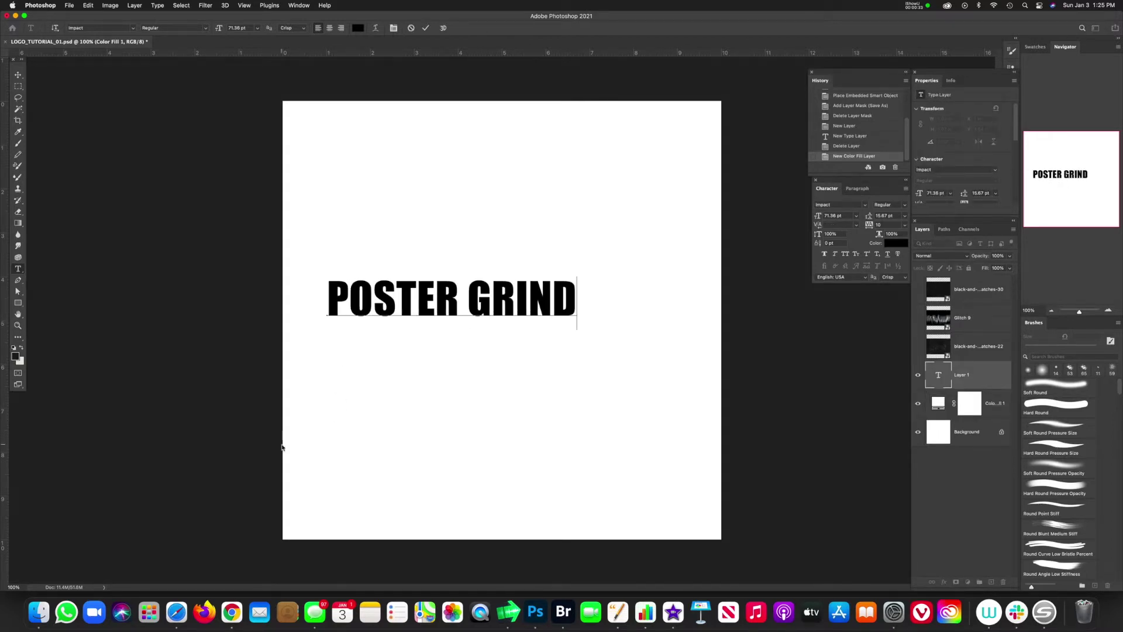
pyautogui.click(281, 447)
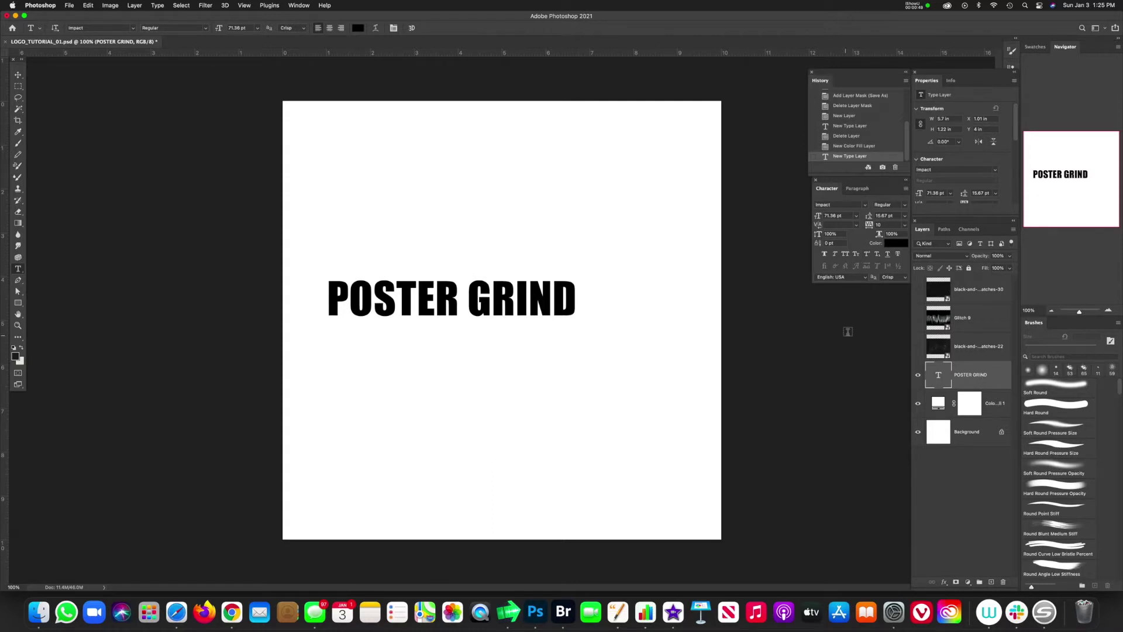
pyautogui.click(866, 204)
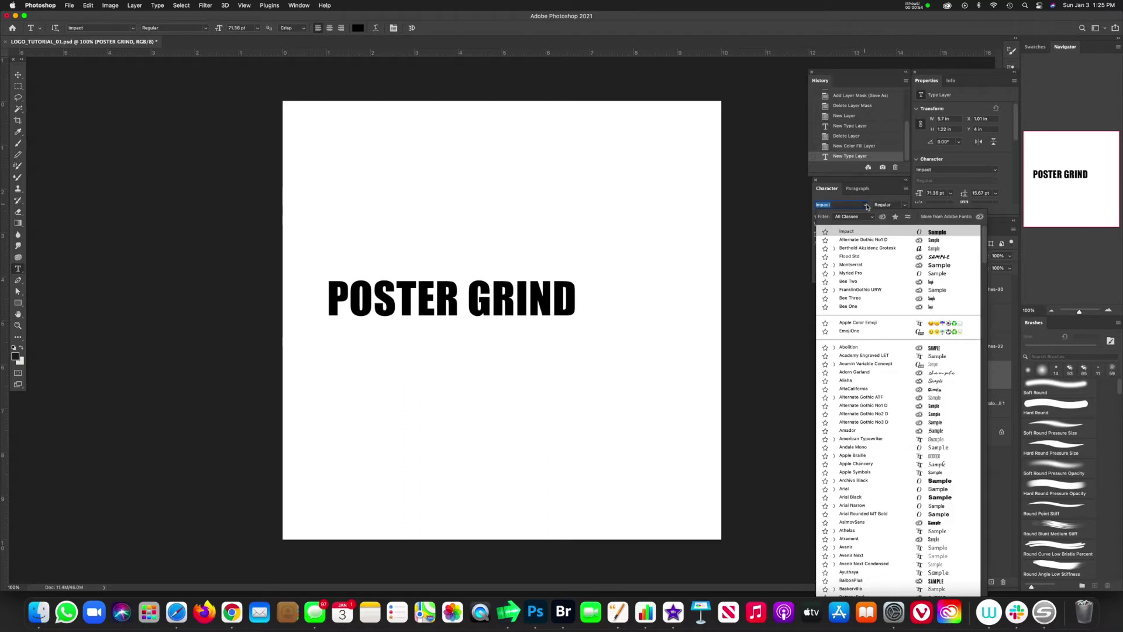
pyautogui.click(867, 205)
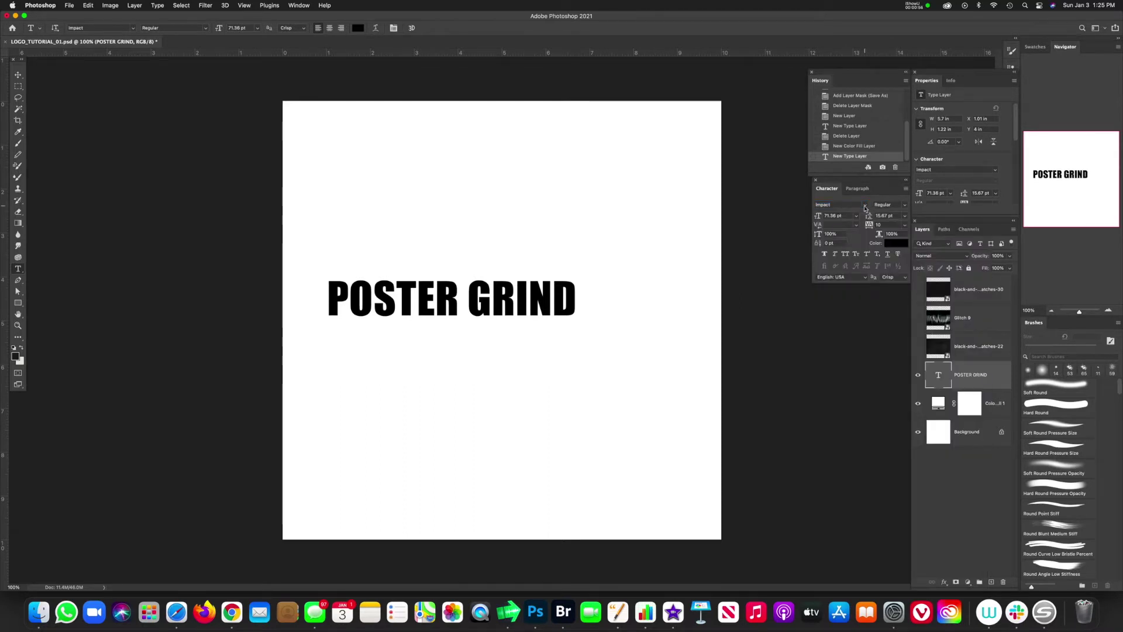
pyautogui.click(865, 206)
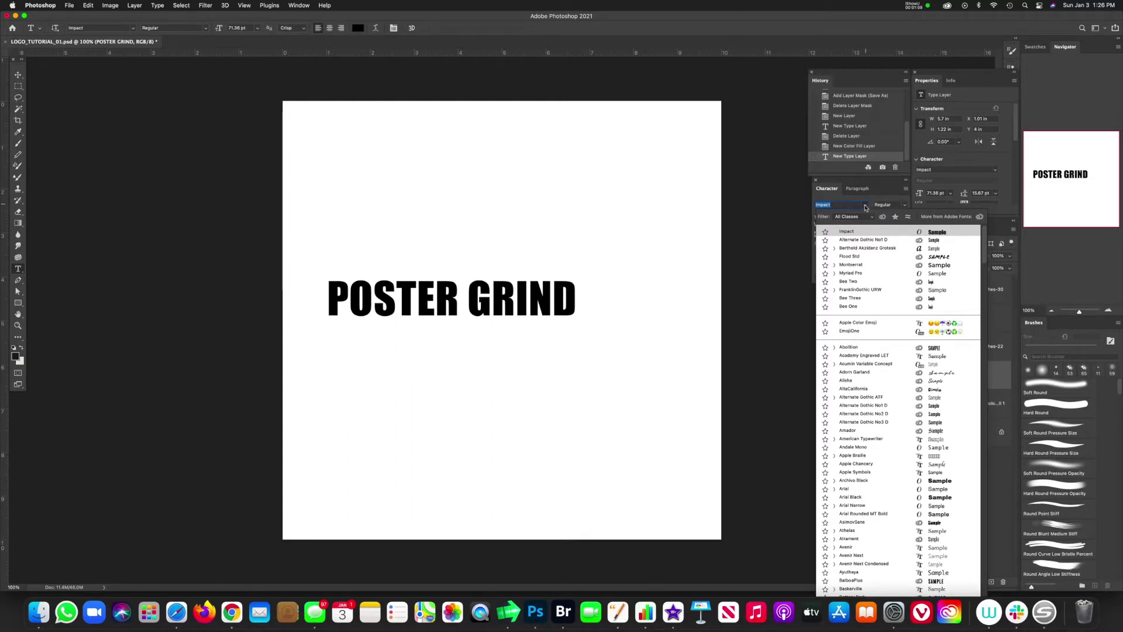
pyautogui.click(865, 206)
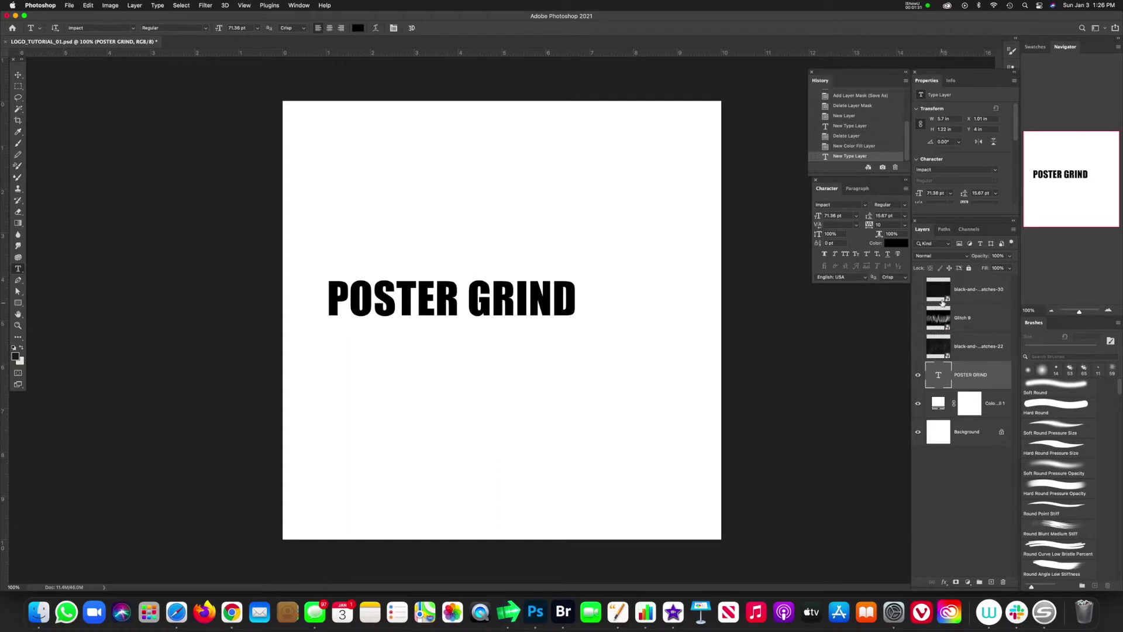
# Preview the top scratches, Glitch 9 and lower scratches textures one at a time, then hide them.
pyautogui.moveTo(923, 291); pyautogui.dragTo(920, 347)
pyautogui.click(917, 289)
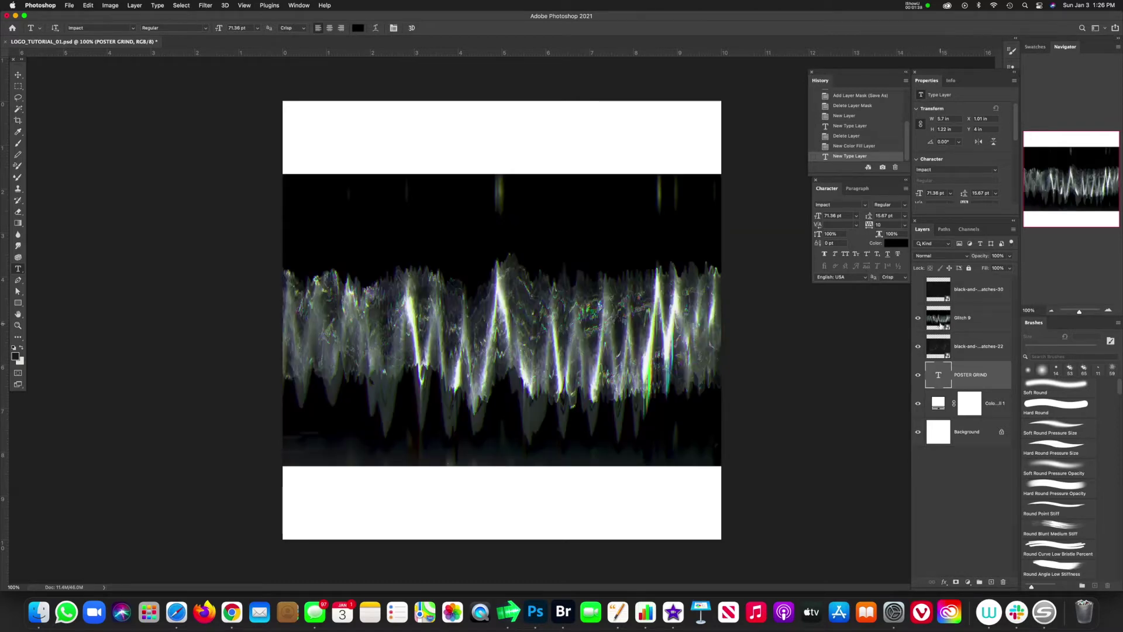
pyautogui.click(939, 296)
pyautogui.click(918, 291)
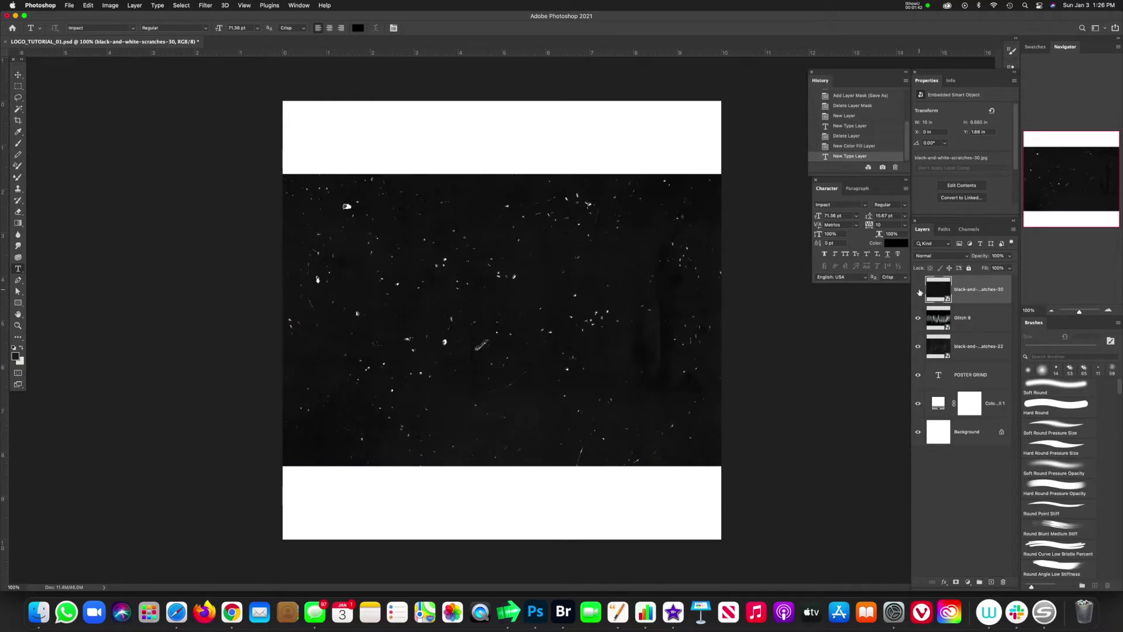
pyautogui.click(918, 290)
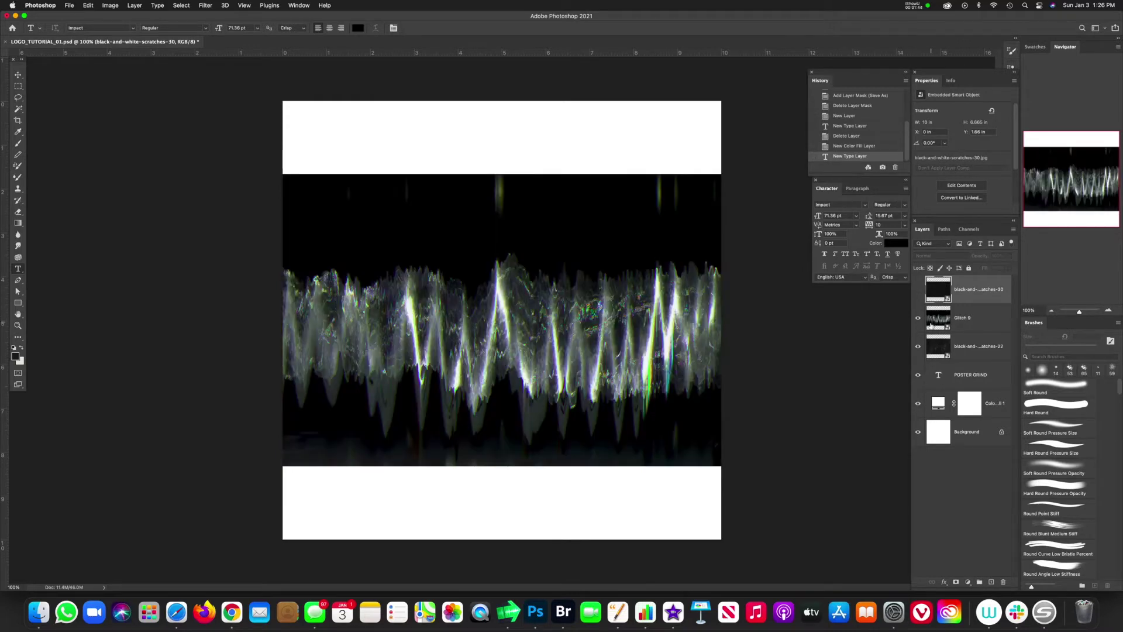
pyautogui.click(938, 319)
pyautogui.click(918, 318)
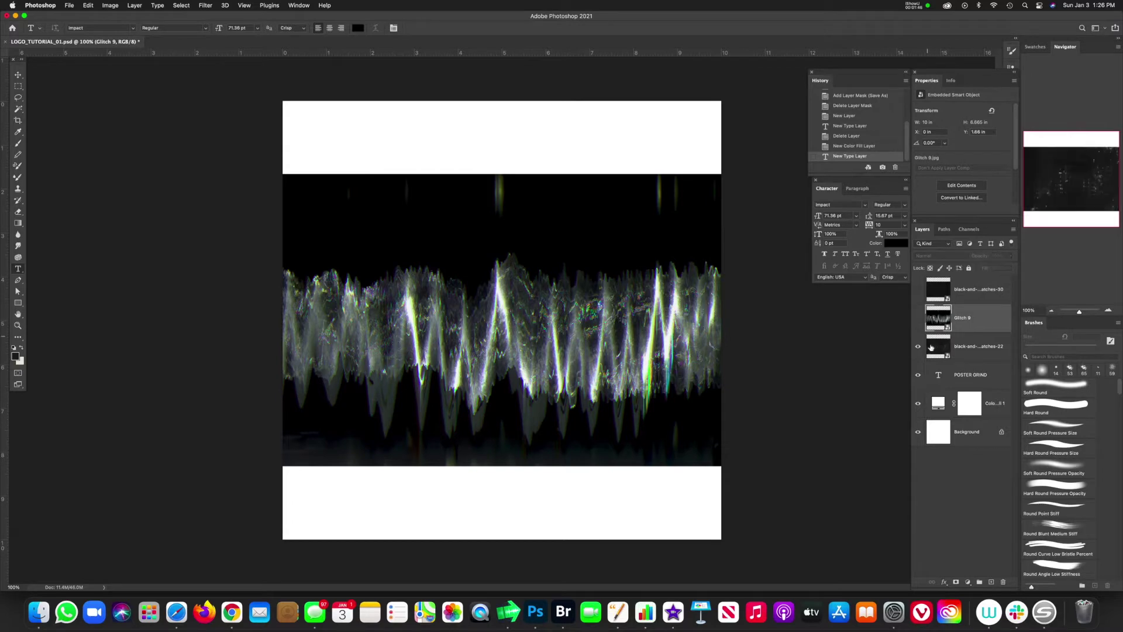
pyautogui.click(933, 351)
pyautogui.click(918, 346)
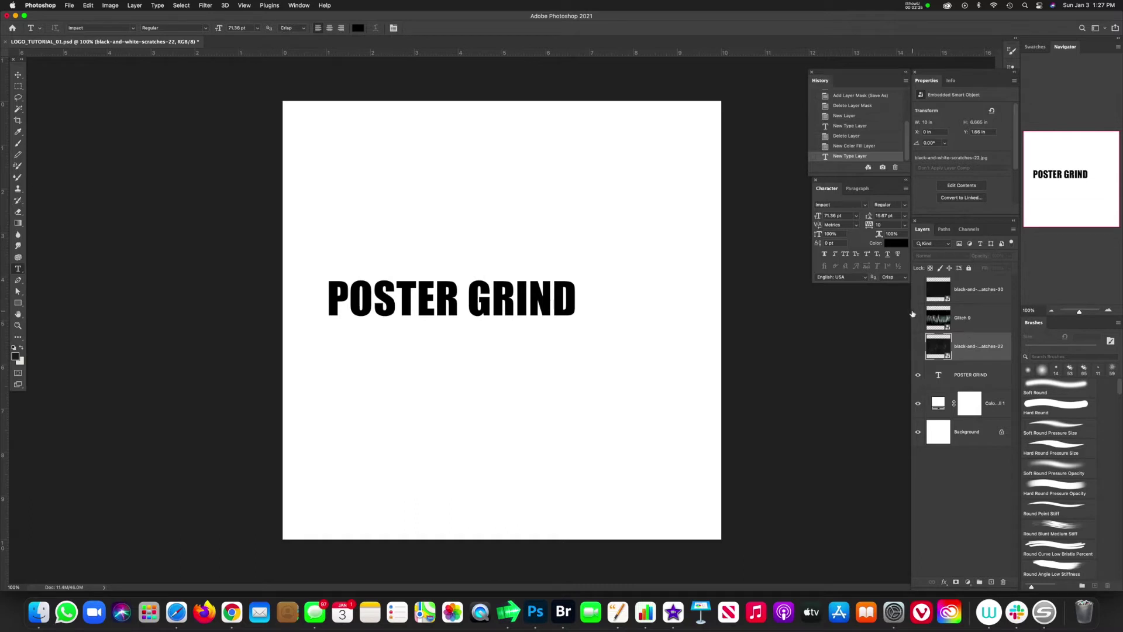
# Recheck each texture, hide them all, and begin free-transforming the POSTER GRIND text.
pyautogui.click(923, 295)
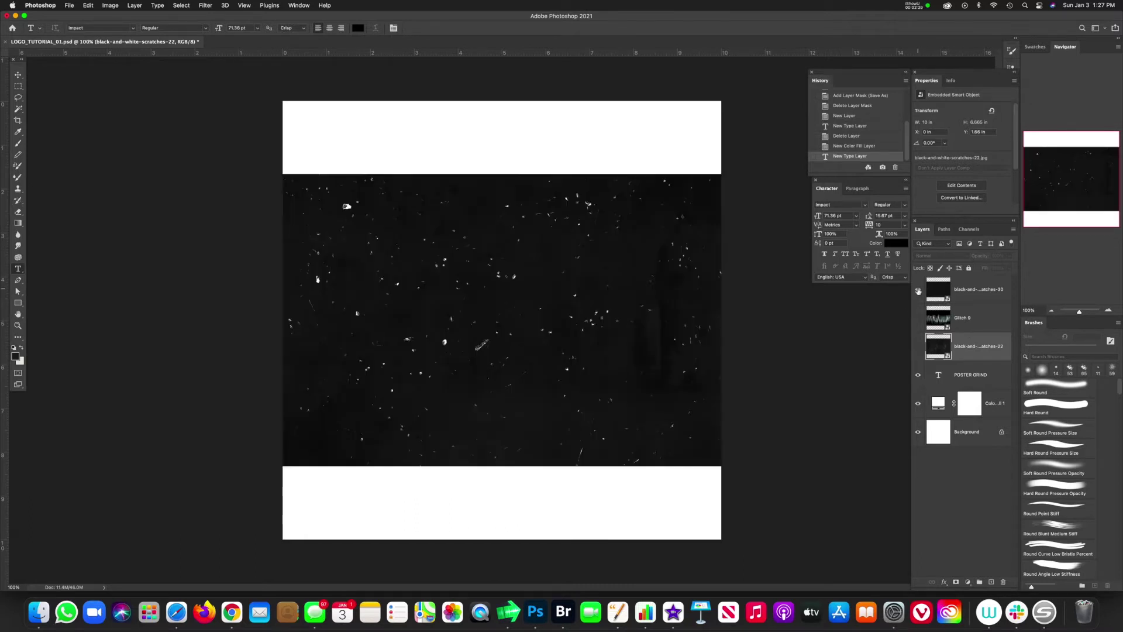
pyautogui.click(923, 294)
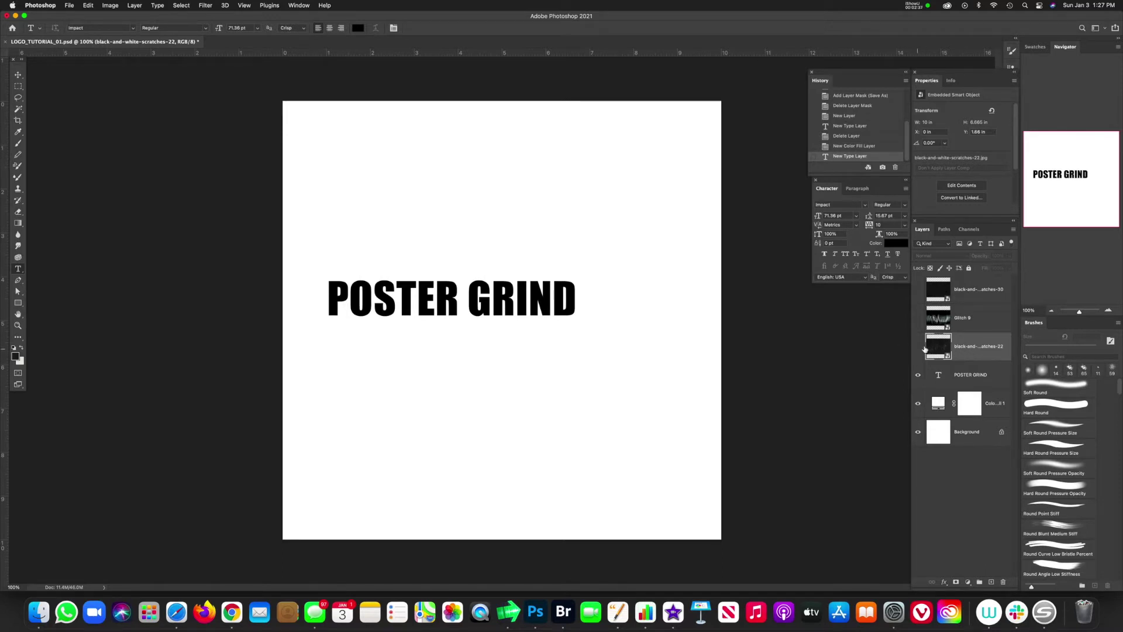
pyautogui.click(917, 291)
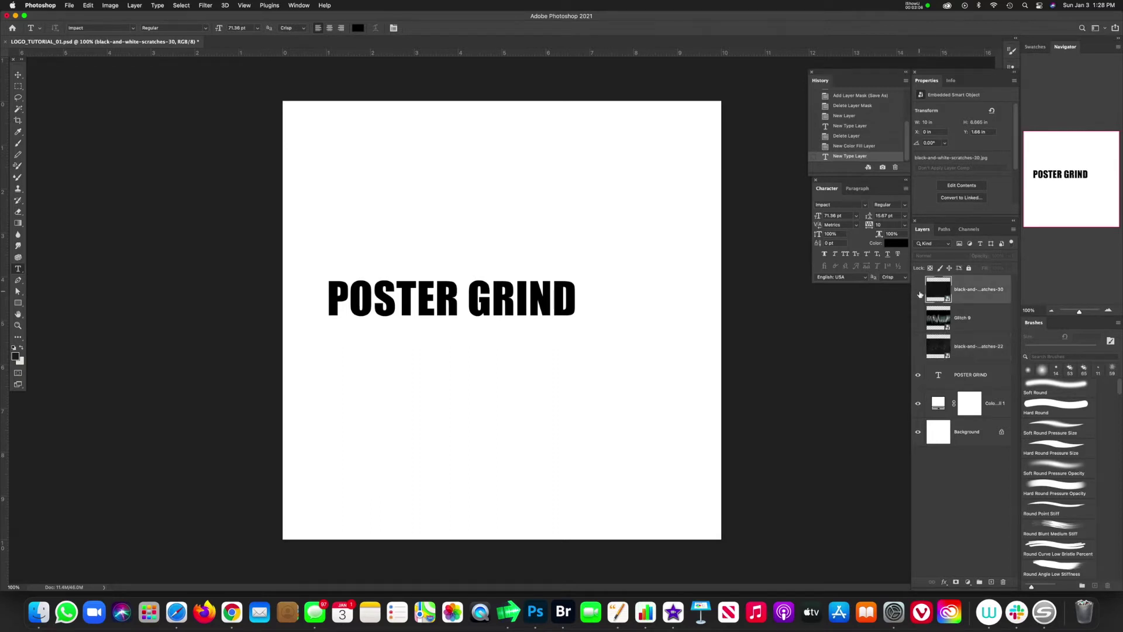
pyautogui.click(918, 291)
pyautogui.click(917, 317)
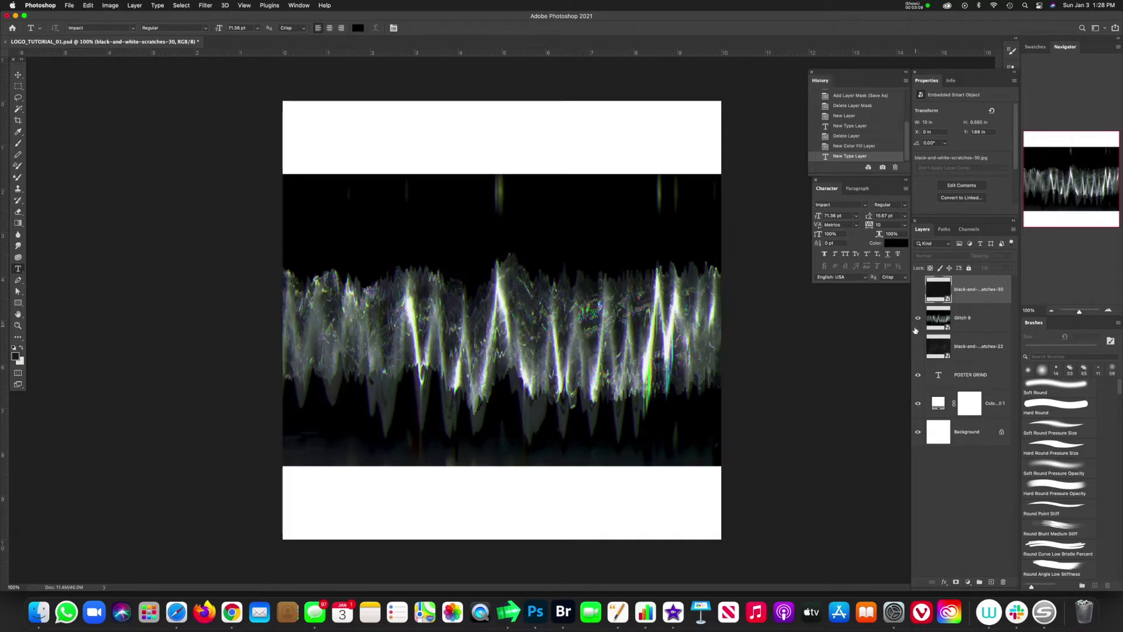
pyautogui.click(943, 321)
pyautogui.click(918, 317)
pyautogui.click(918, 346)
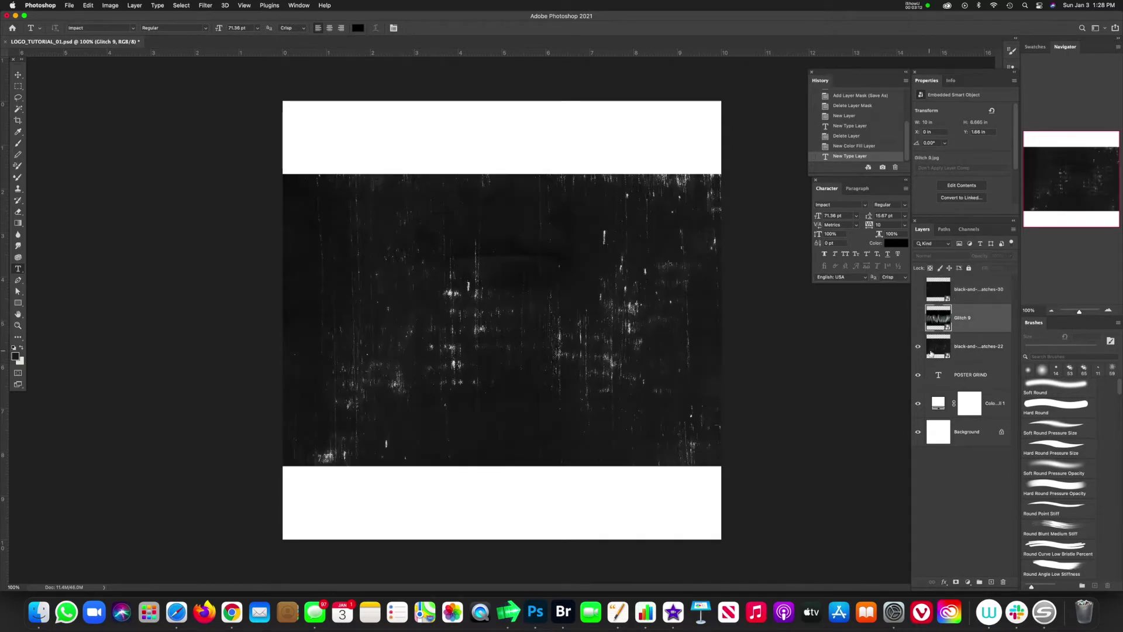
pyautogui.click(918, 346)
pyautogui.click(918, 289)
pyautogui.click(934, 302)
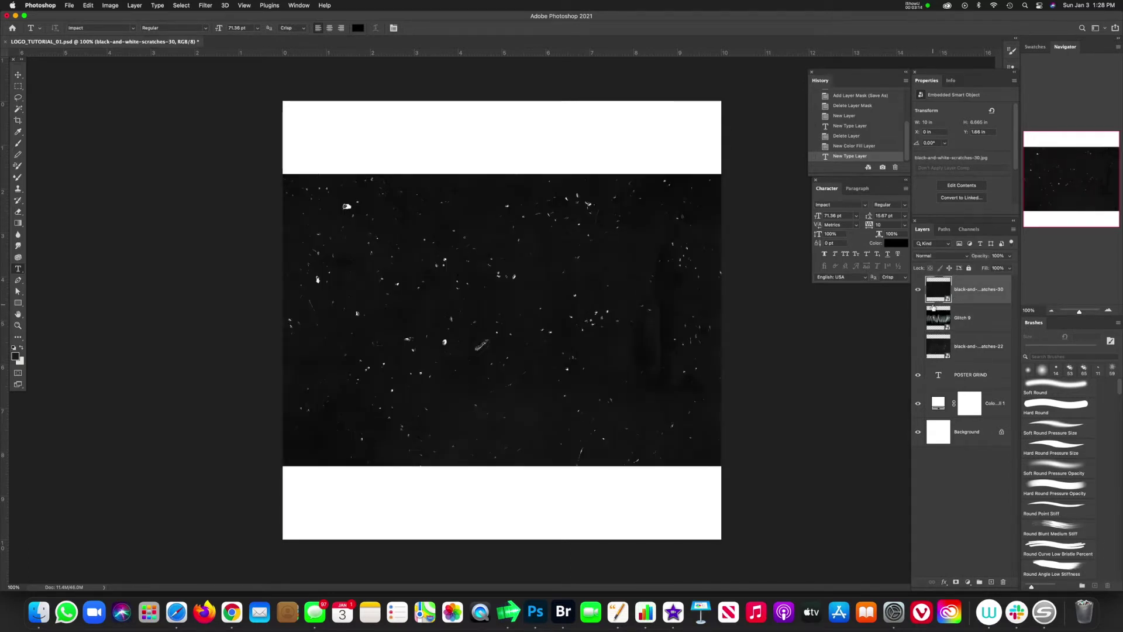
pyautogui.click(917, 300)
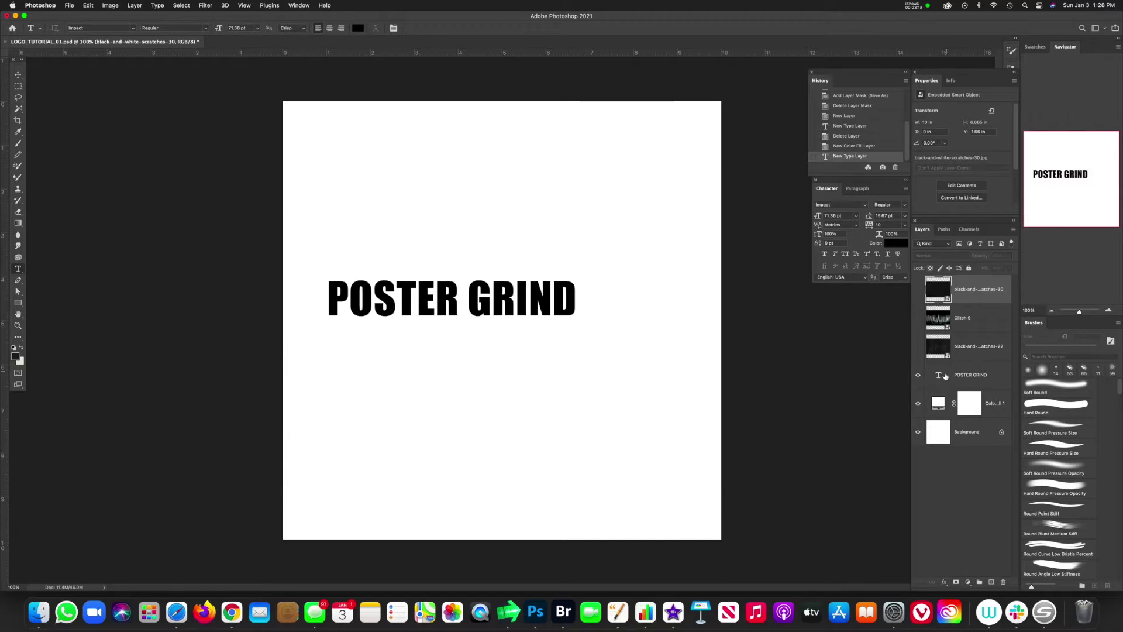
pyautogui.click(946, 376)
pyautogui.press('super+t')
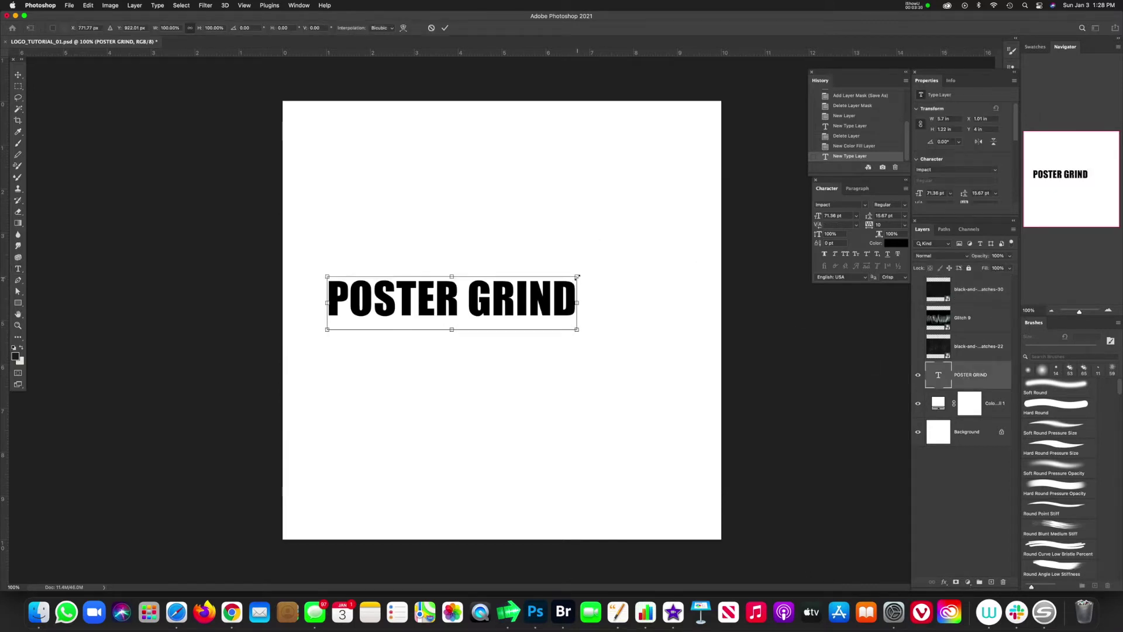
# Scale the POSTER GRIND text to about 160% and centre it across the canvas width.
pyautogui.moveTo(577, 276); pyautogui.dragTo(699, 260)
pyautogui.moveTo(635, 277); pyautogui.dragTo(609, 307)
pyautogui.moveTo(689, 279); pyautogui.dragTo(715, 261)
pyautogui.press('Return')
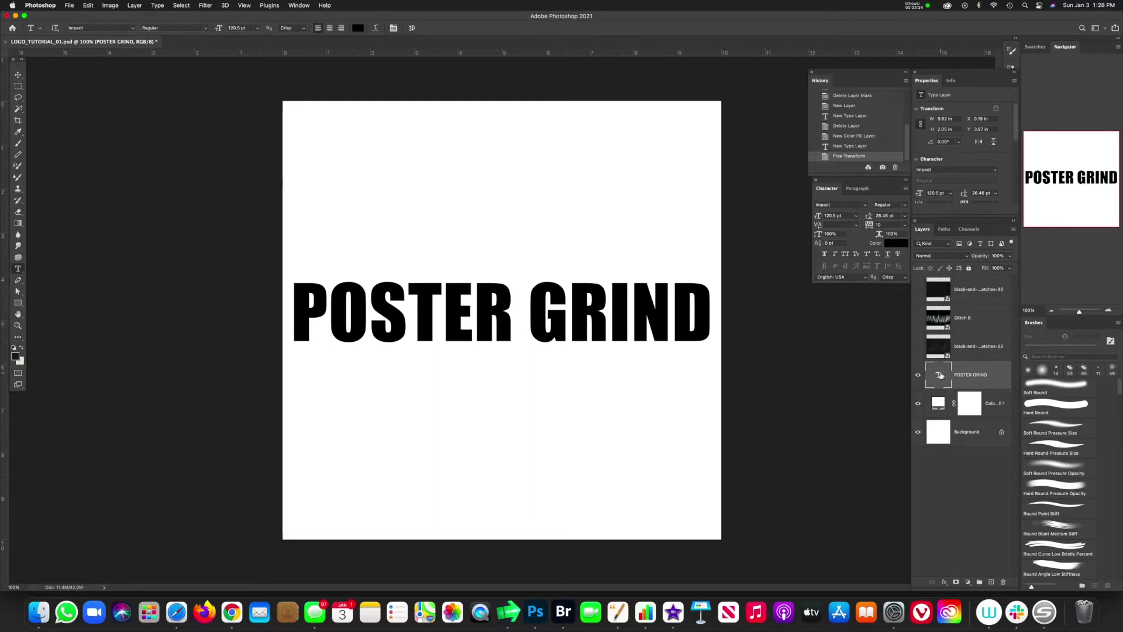
# Browse the Filter > Distort options without applying any, then make the Glitch 9 texture visible.
pyautogui.click(206, 5)
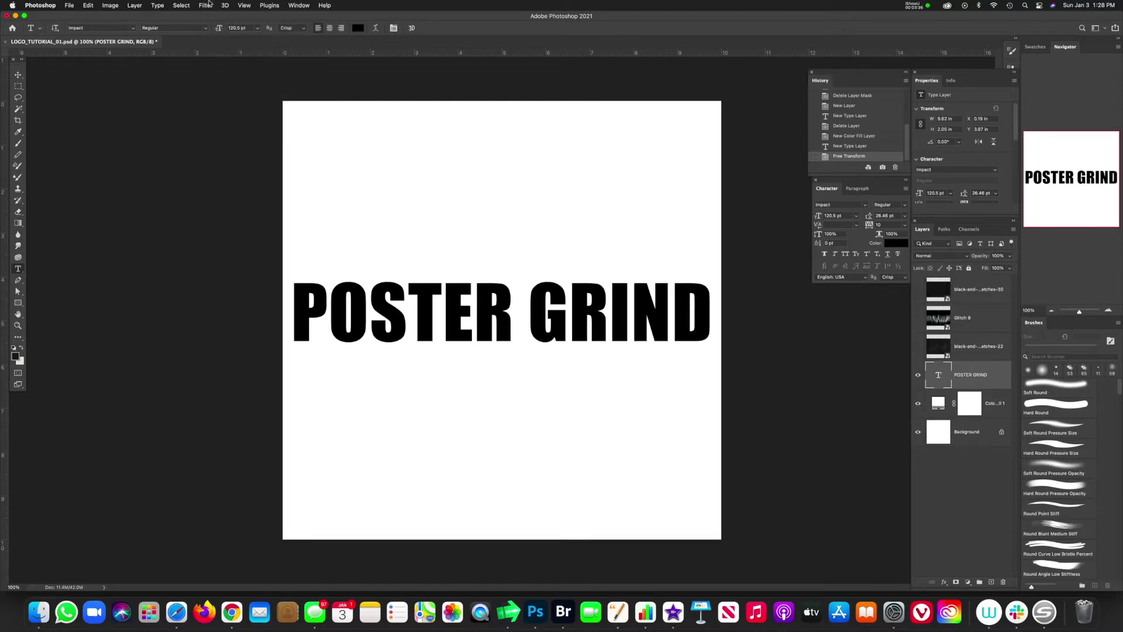
pyautogui.click(206, 5)
pyautogui.moveTo(253, 134)
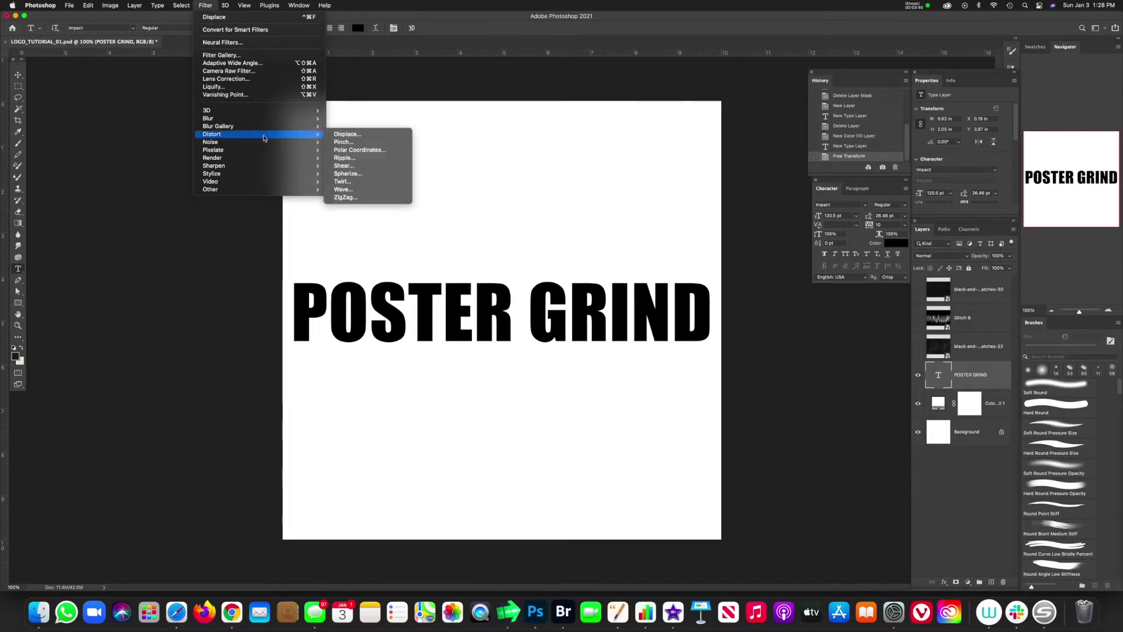
pyautogui.click(225, 5)
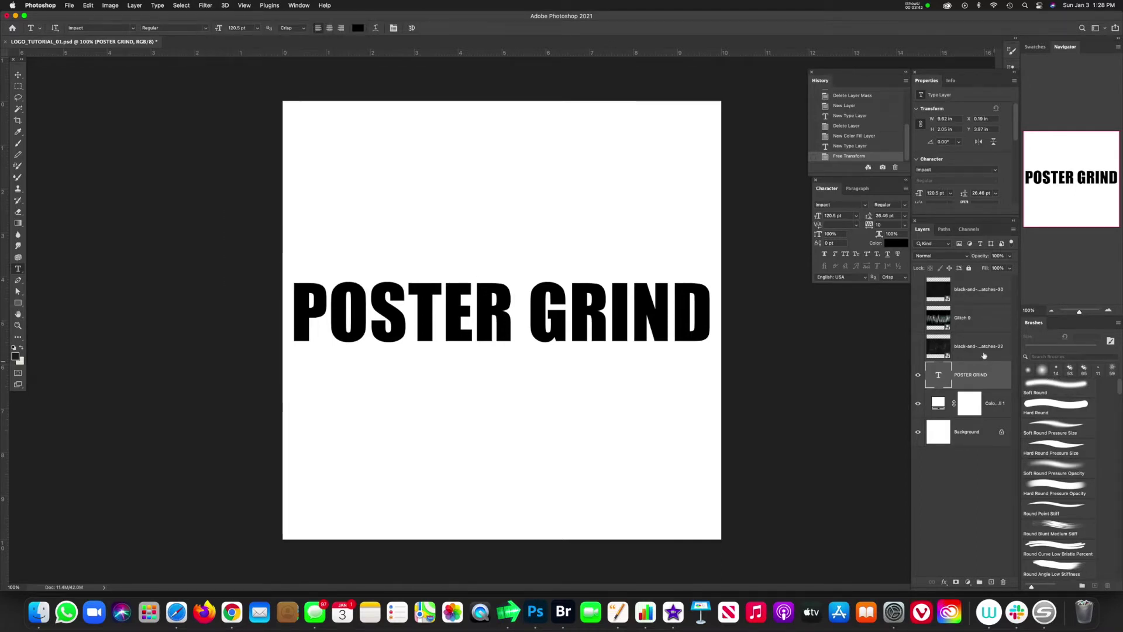
pyautogui.click(972, 320)
pyautogui.click(918, 318)
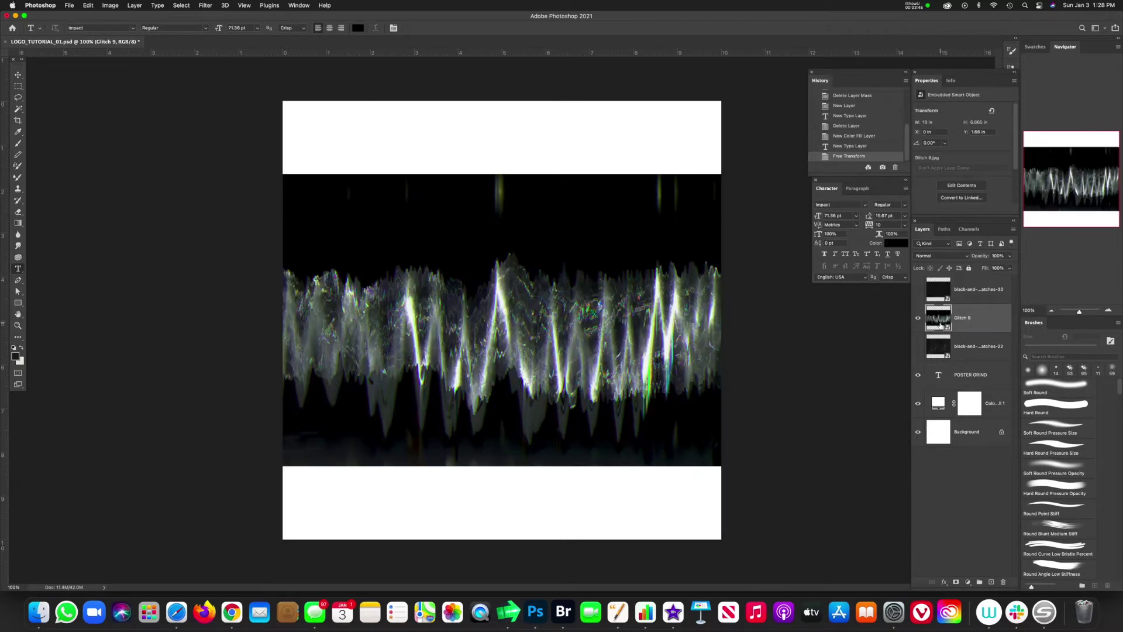
# Enlarge the Glitch 9 texture past the canvas and shift it over the text area.
pyautogui.press('super+t')
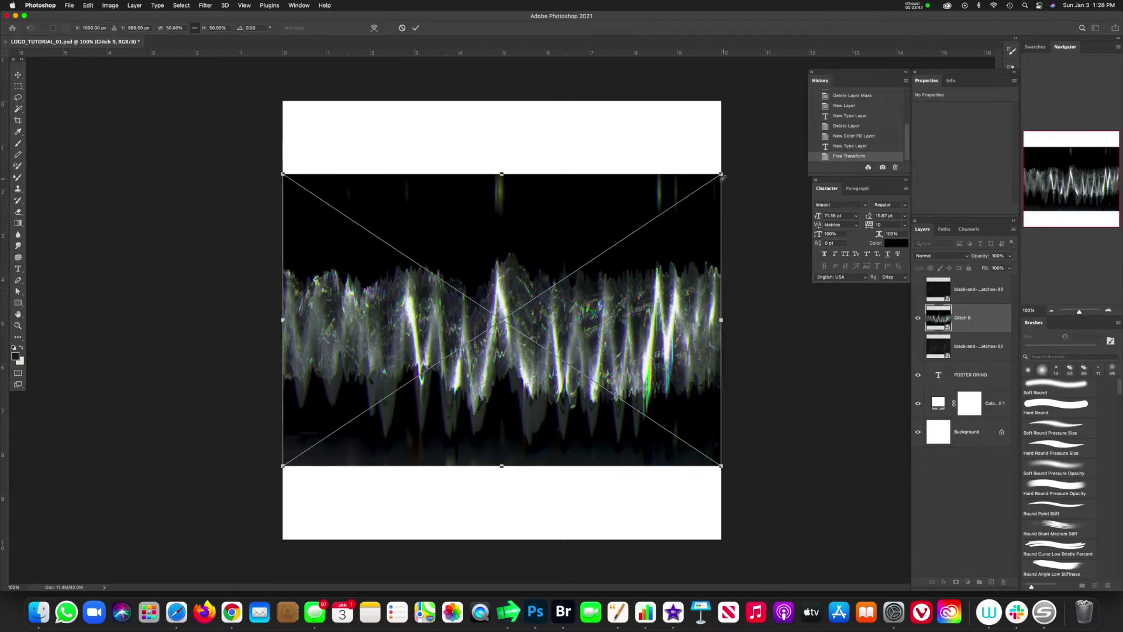
pyautogui.moveTo(723, 175); pyautogui.dragTo(816, 65)
pyautogui.moveTo(661, 257)
pyautogui.mouseDown()
pyautogui.moveTo(628, 248)
pyautogui.moveTo(647, 232)
pyautogui.moveTo(650, 263)
pyautogui.mouseUp()
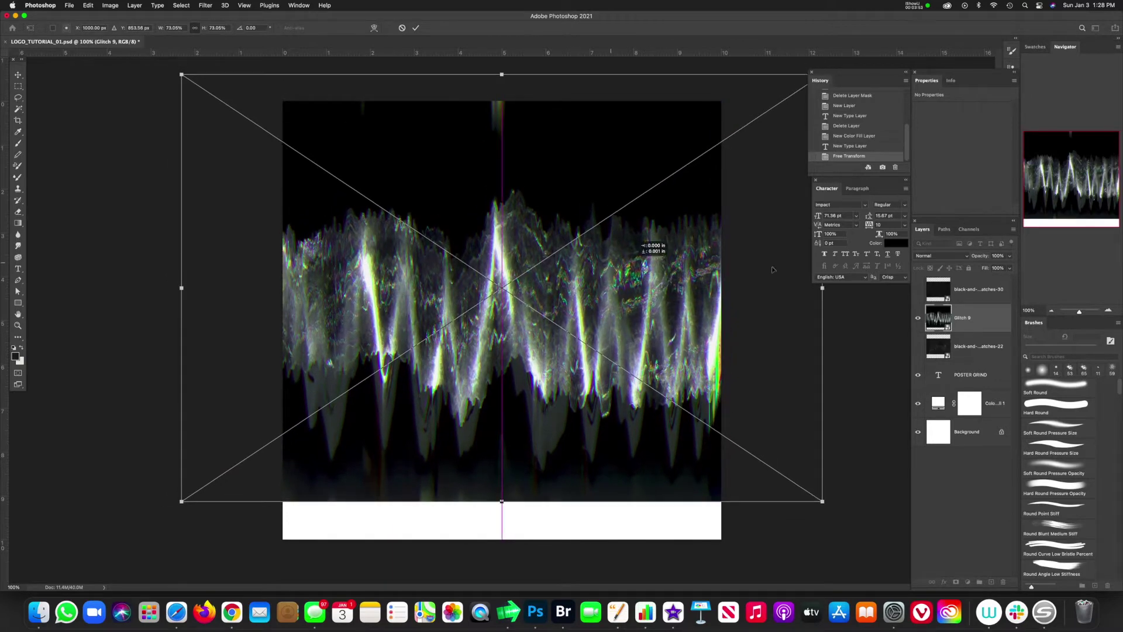
pyautogui.moveTo(773, 270); pyautogui.dragTo(639, 273)
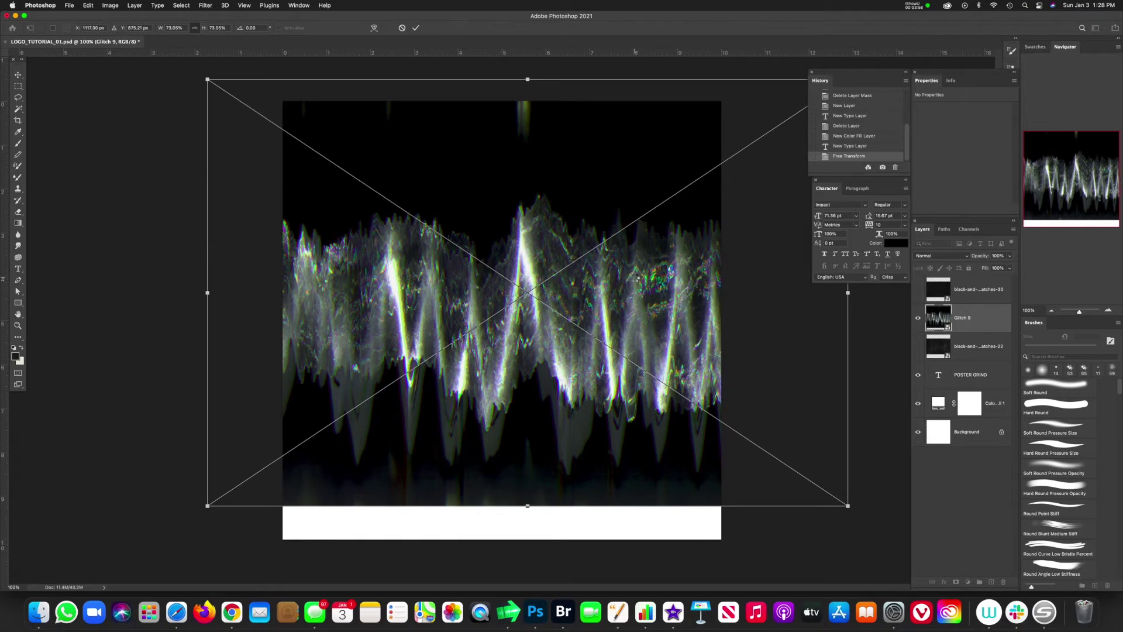
pyautogui.press('Return')
# Lower Glitch 9 opacity to 34% to check alignment, then restore it to 100%.
pyautogui.click(1005, 268)
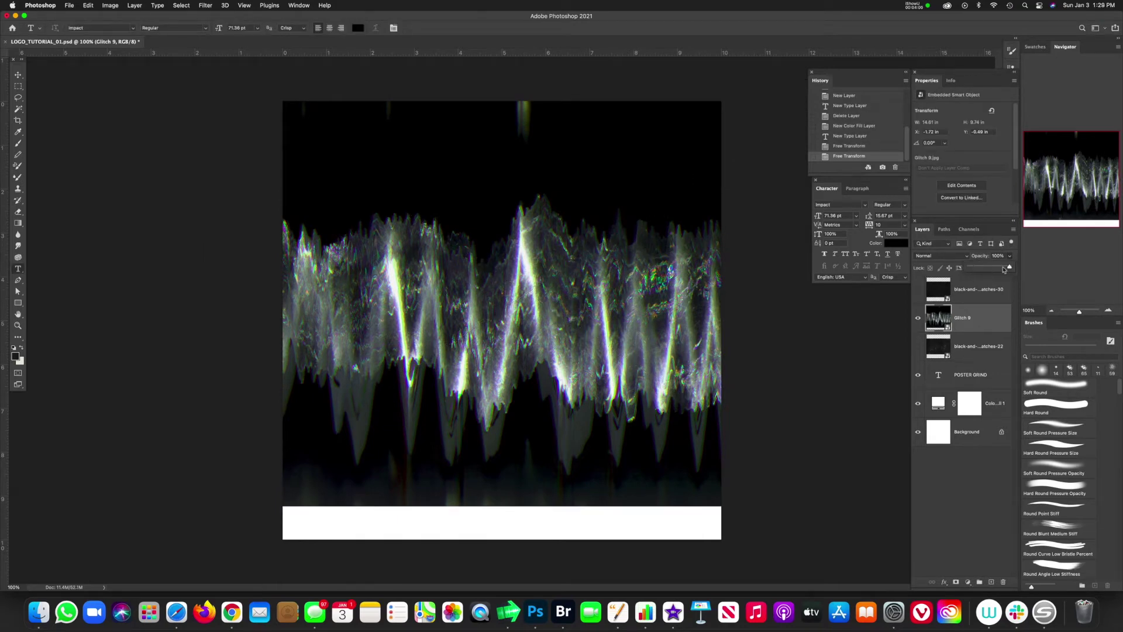
pyautogui.moveTo(1004, 269); pyautogui.dragTo(988, 267)
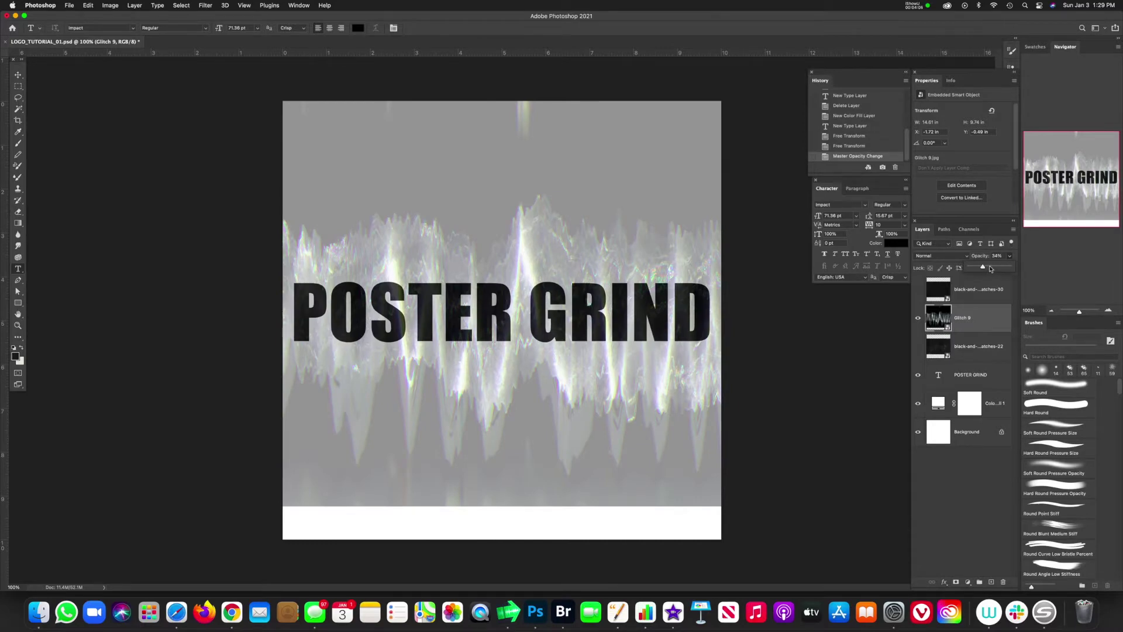
pyautogui.moveTo(990, 268); pyautogui.dragTo(1010, 268)
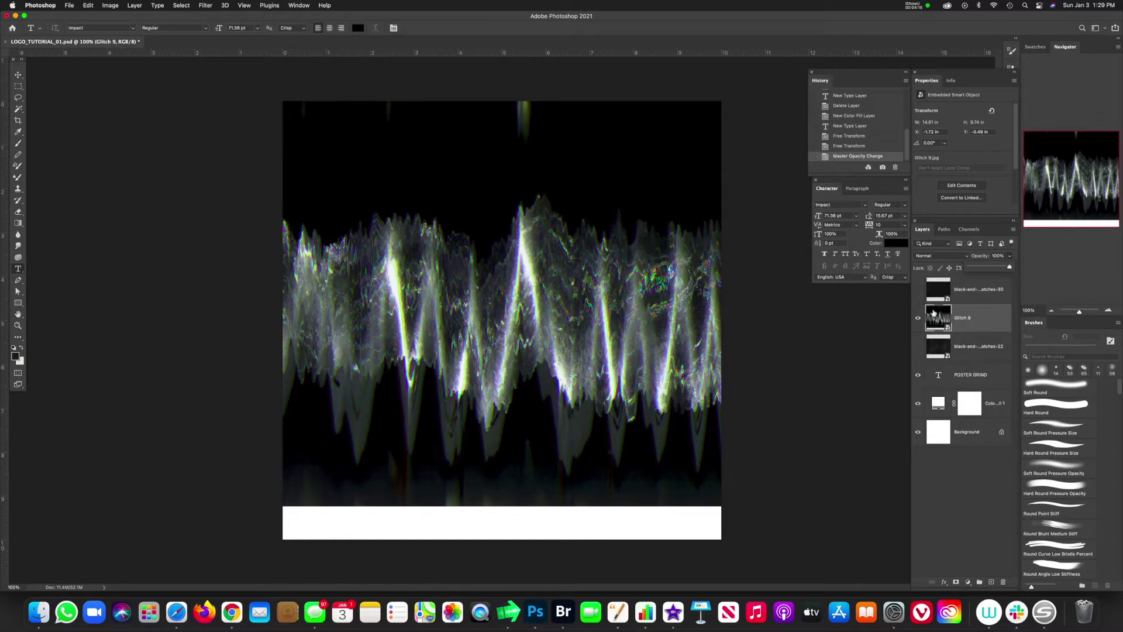
pyautogui.press('super+u')
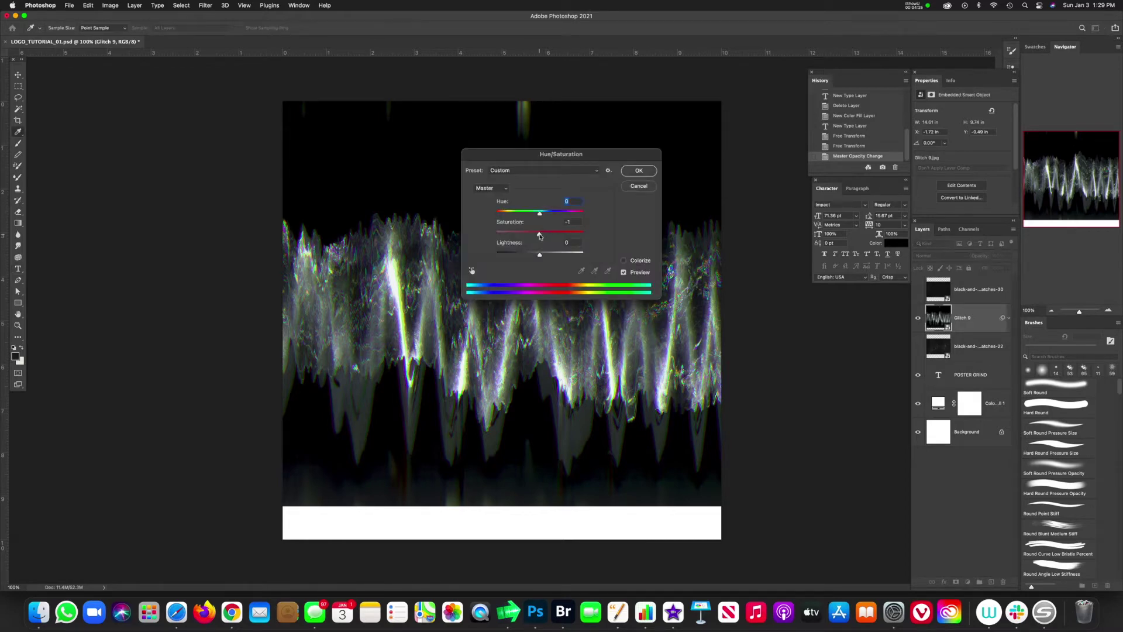
# Set Hue/Saturation saturation to -100 on Glitch 9 and apply it as a smart filter.
pyautogui.moveTo(539, 234); pyautogui.dragTo(496, 234)
pyautogui.press('Return')
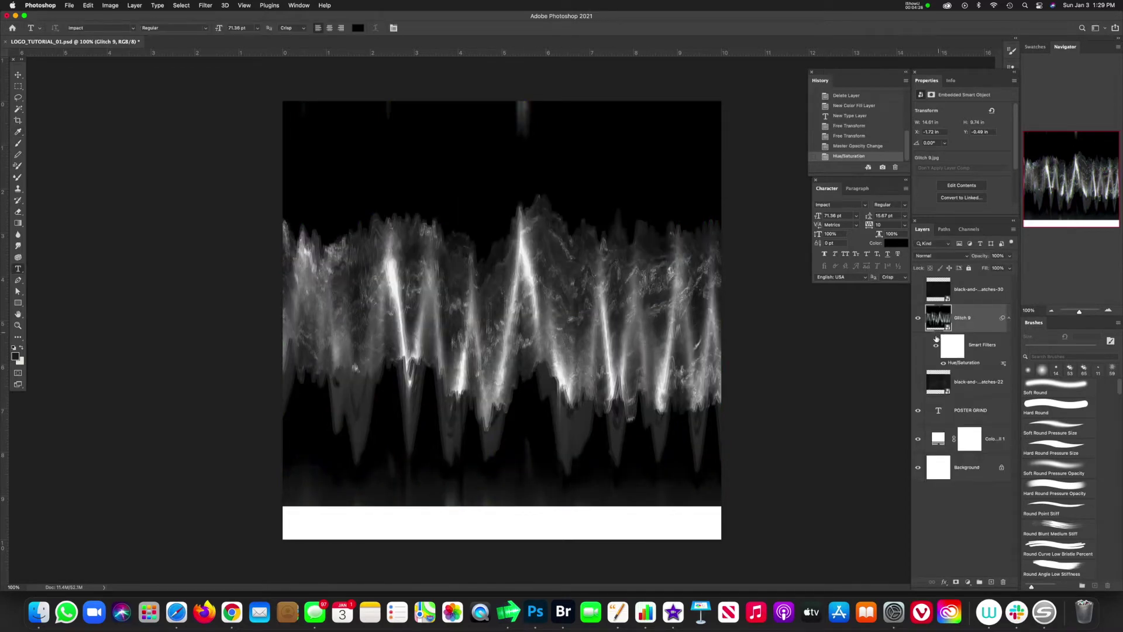
# Save As GLITCH_DISP_01.psd in Photoshop format on the Desktop.
pyautogui.click(70, 5)
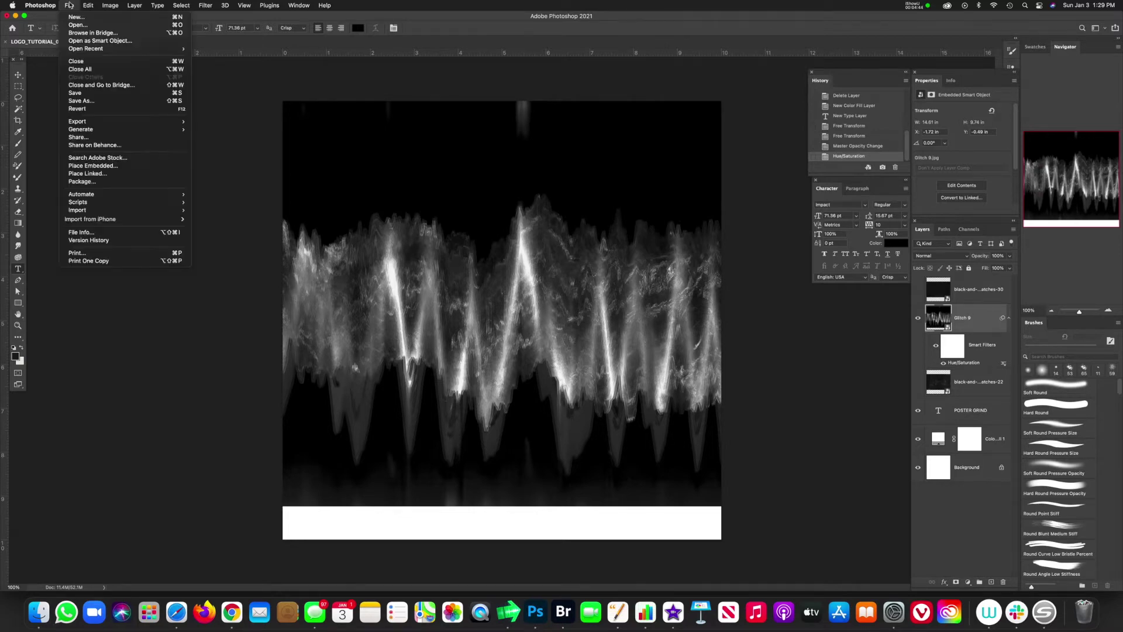
pyautogui.click(82, 101)
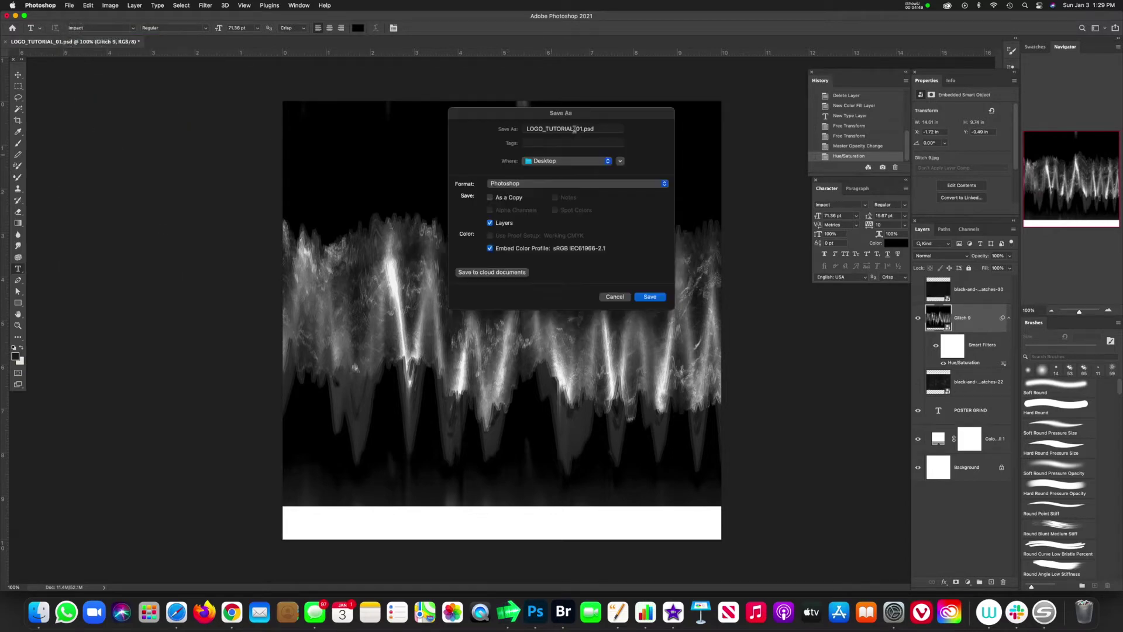
pyautogui.click(575, 129)
pyautogui.moveTo(581, 131); pyautogui.dragTo(516, 125)
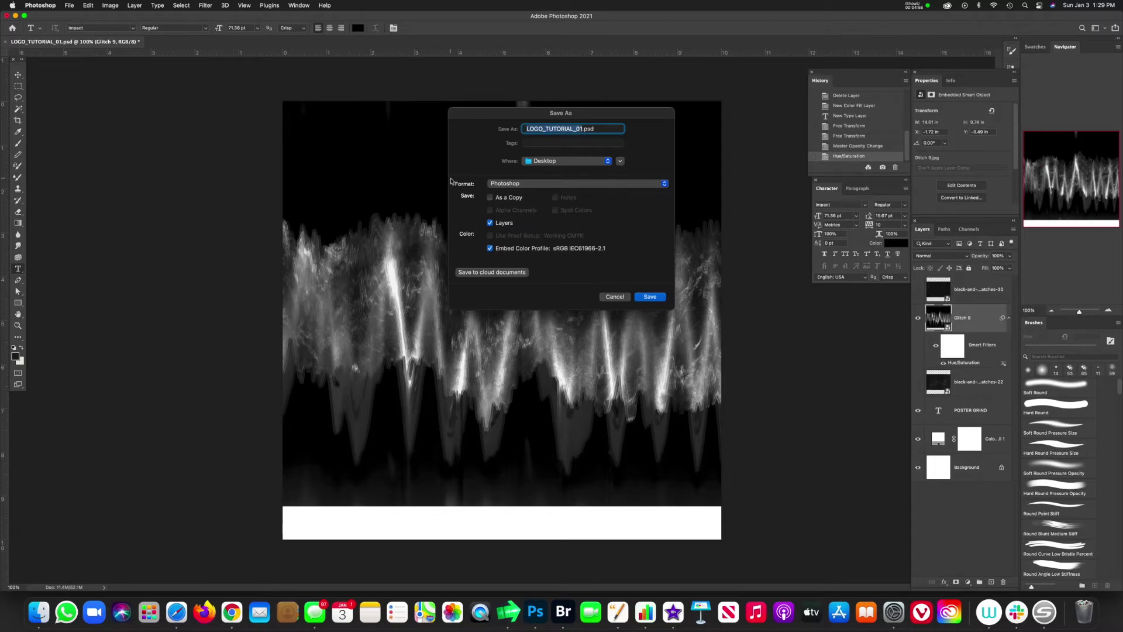
pyautogui.write('GLITCH_DISP_01')
pyautogui.click(651, 296)
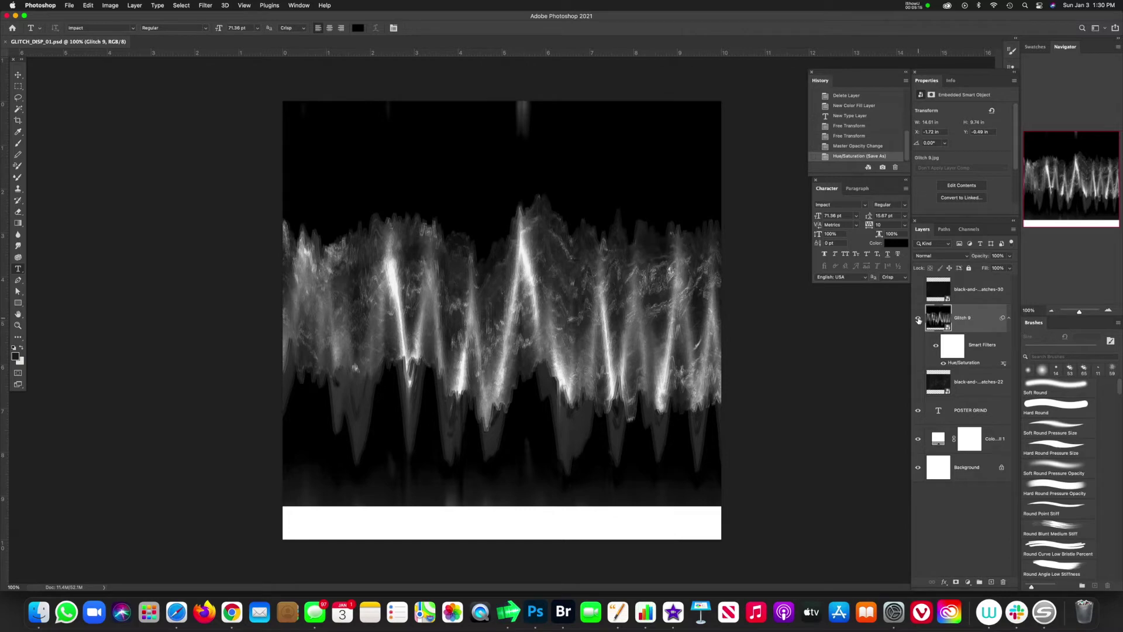
# Hide Glitch 9 and apply Displace at scales 10/10 using GLITCH_DISP_01.psd to the POSTER GRIND text.
pyautogui.click(917, 318)
pyautogui.click(972, 409)
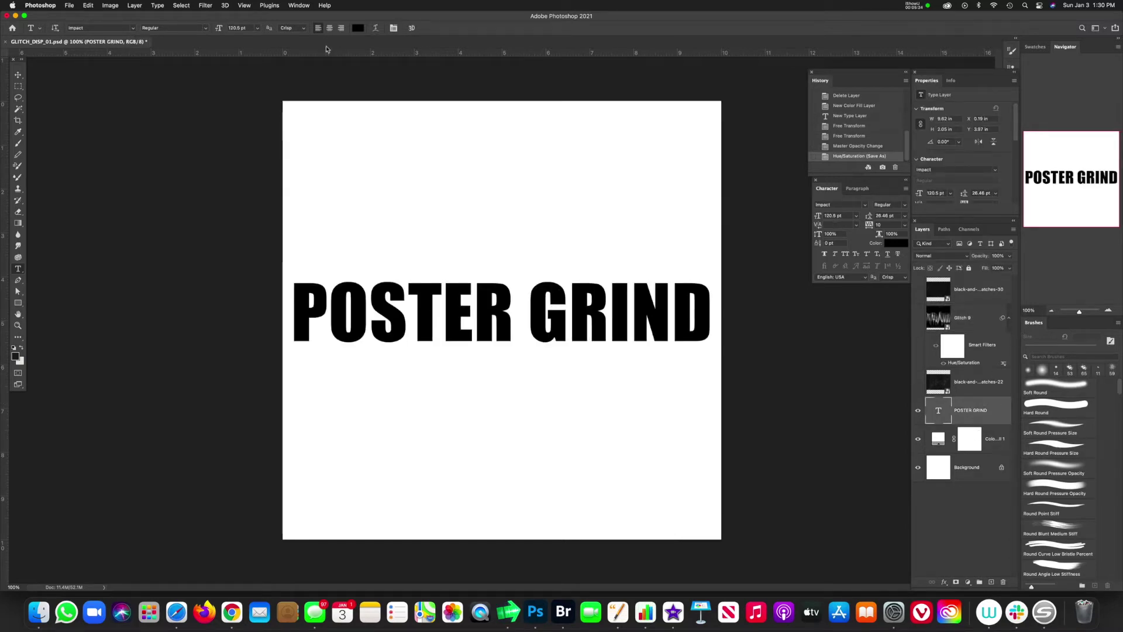
pyautogui.click(207, 6)
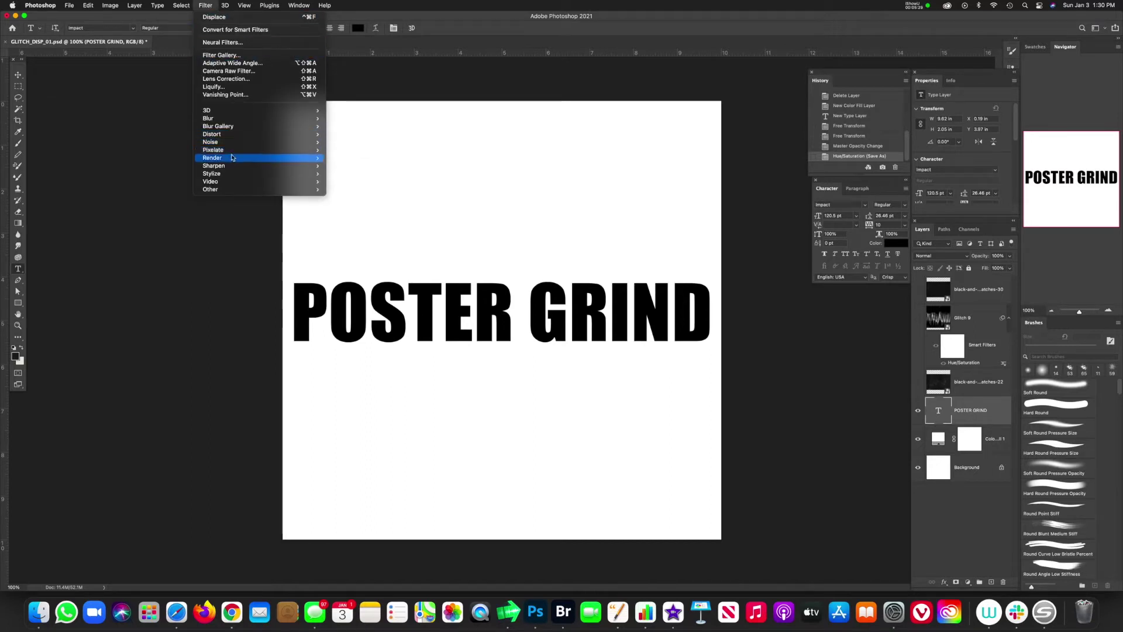
pyautogui.moveTo(234, 148)
pyautogui.click(371, 136)
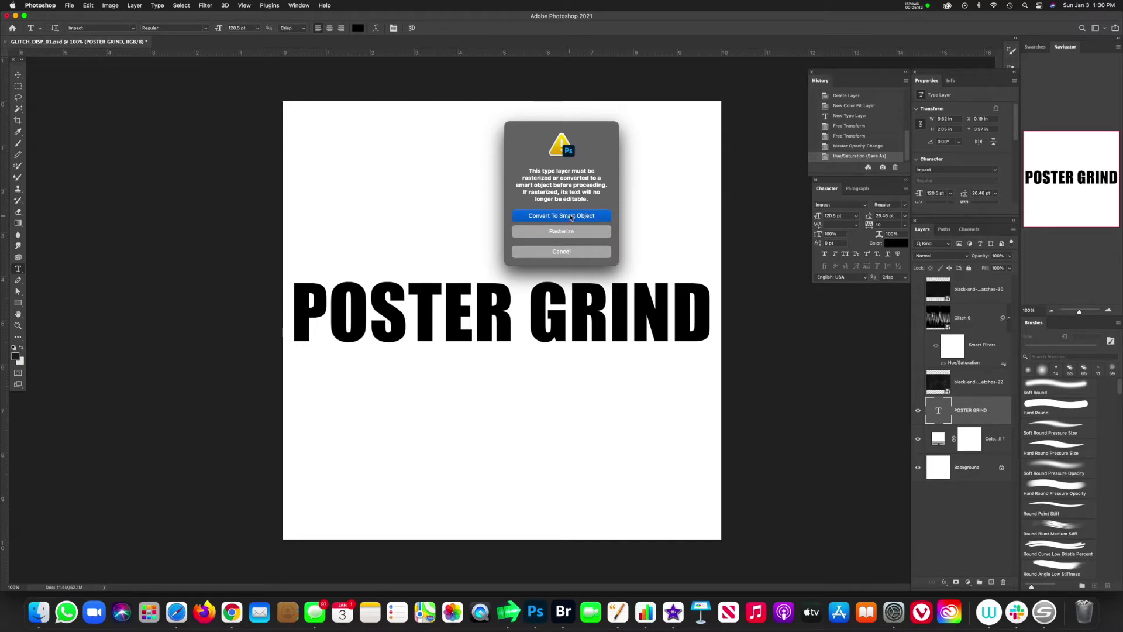
pyautogui.click(567, 219)
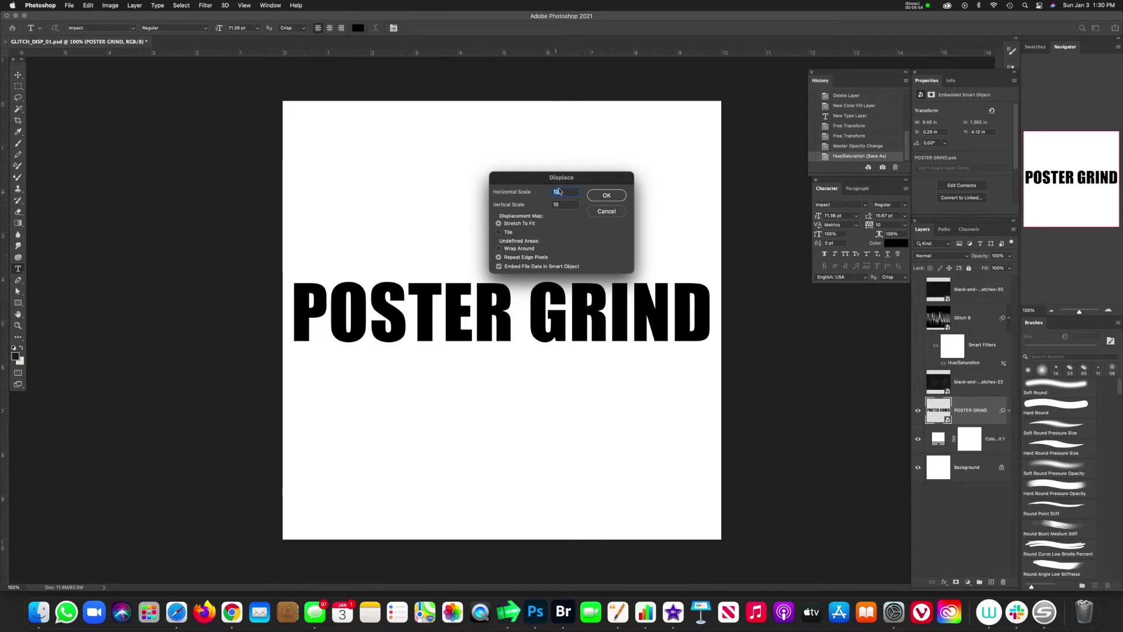
pyautogui.click(613, 196)
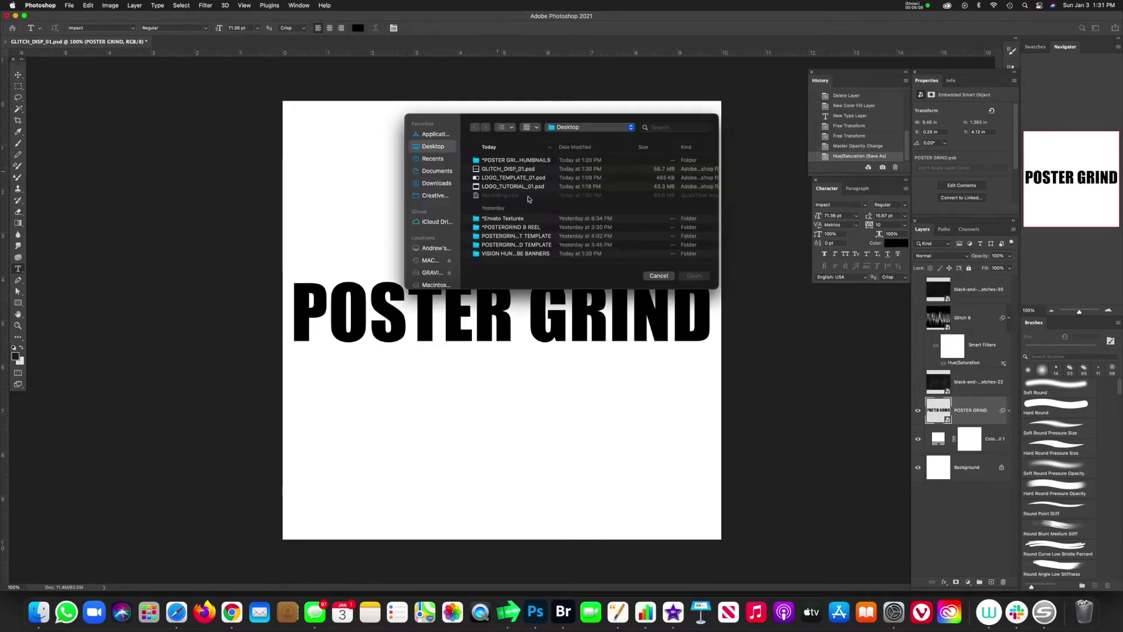
pyautogui.click(508, 170)
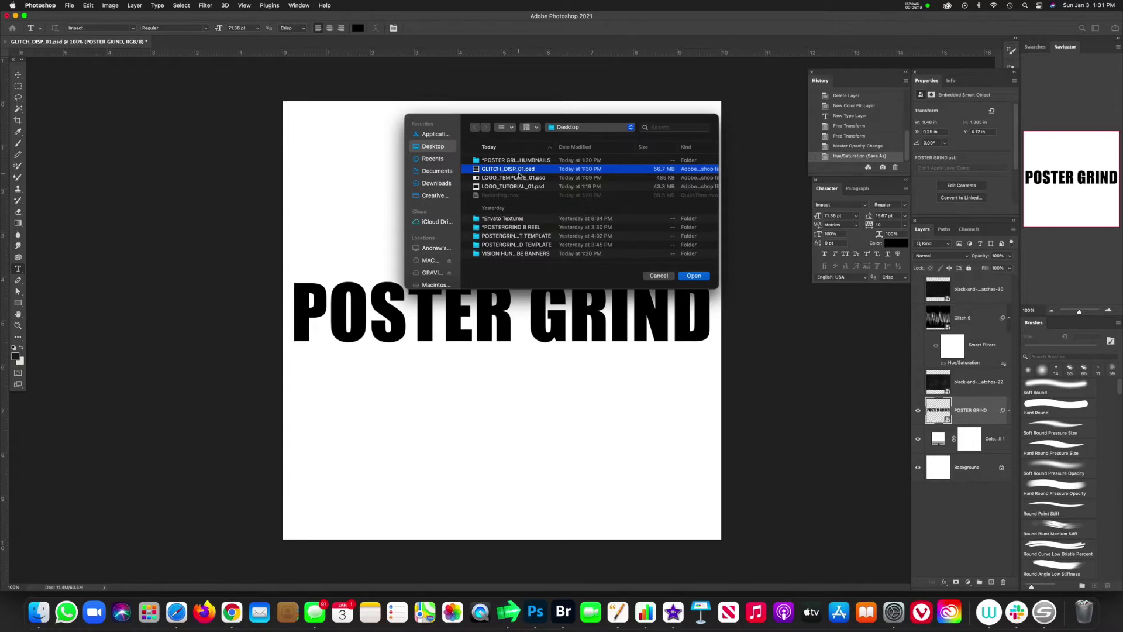
pyautogui.click(701, 277)
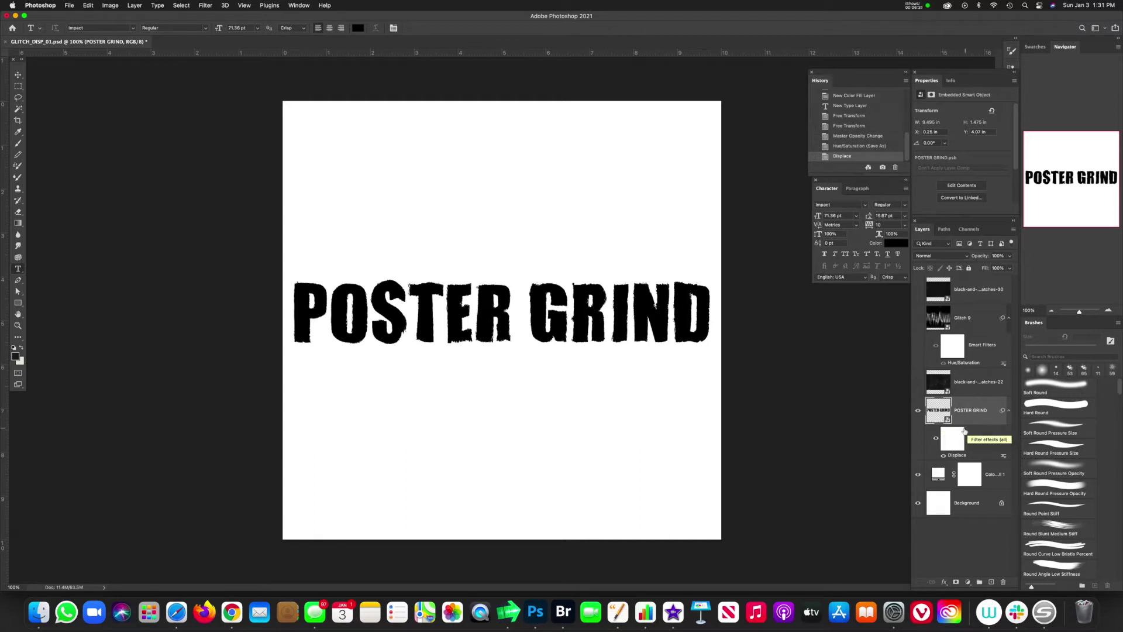
# Toggle the Displace smart filter off and on to compare, leaving it enabled.
pyautogui.click(943, 456)
pyautogui.click(944, 456)
pyautogui.click(943, 457)
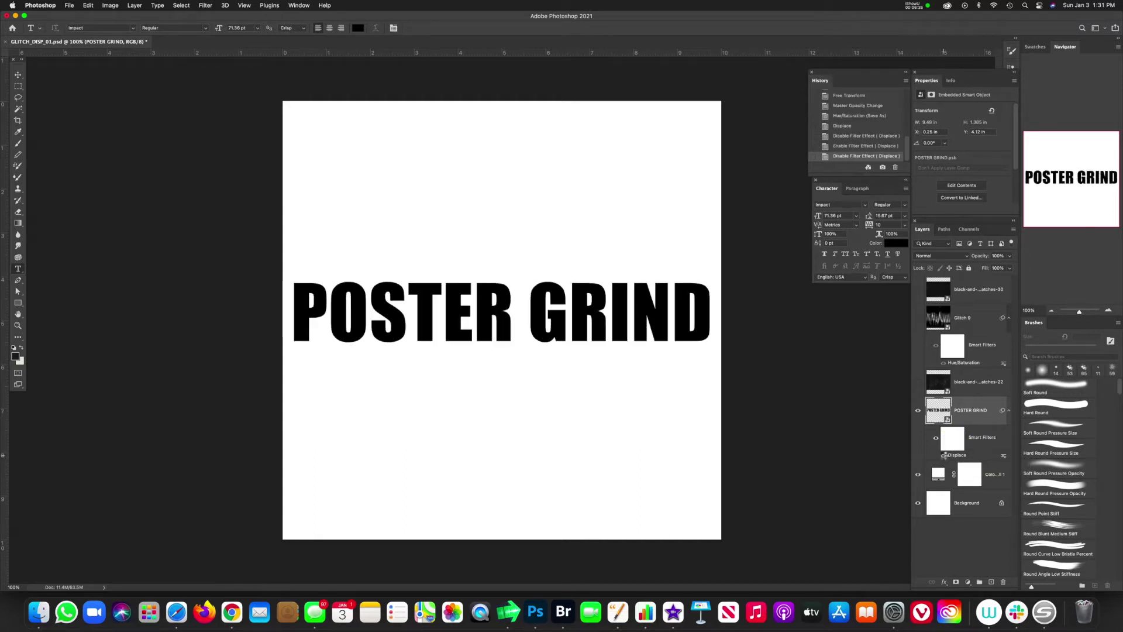
pyautogui.click(943, 457)
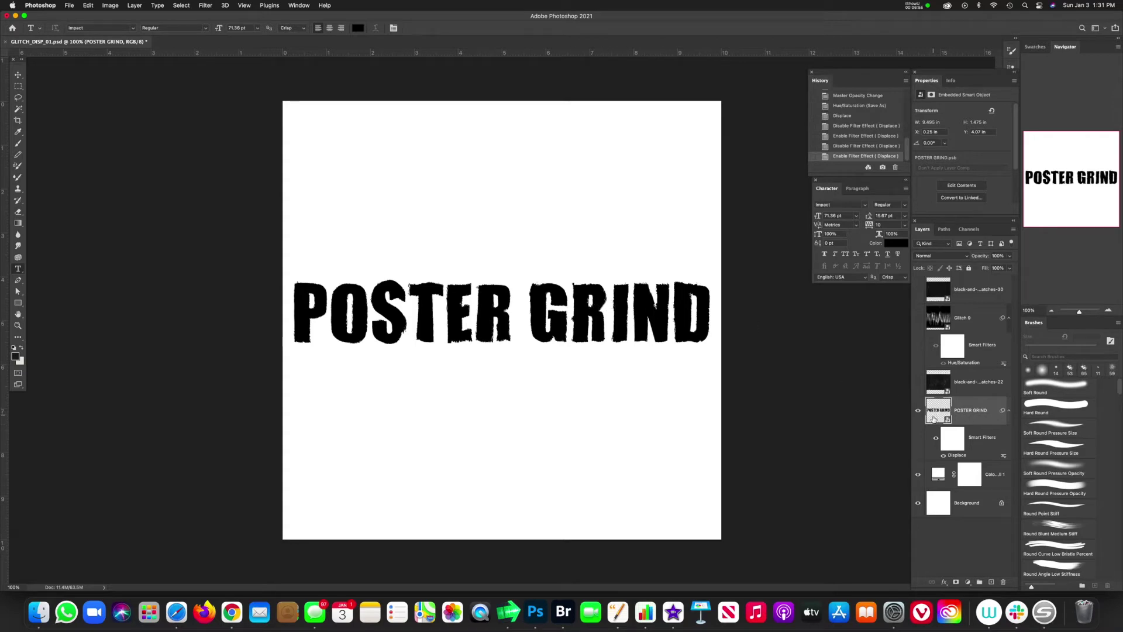
# Open the POSTER GRIND smart object contents and crop outward to widen the canvas on both sides.
pyautogui.doubleClick(935, 420)
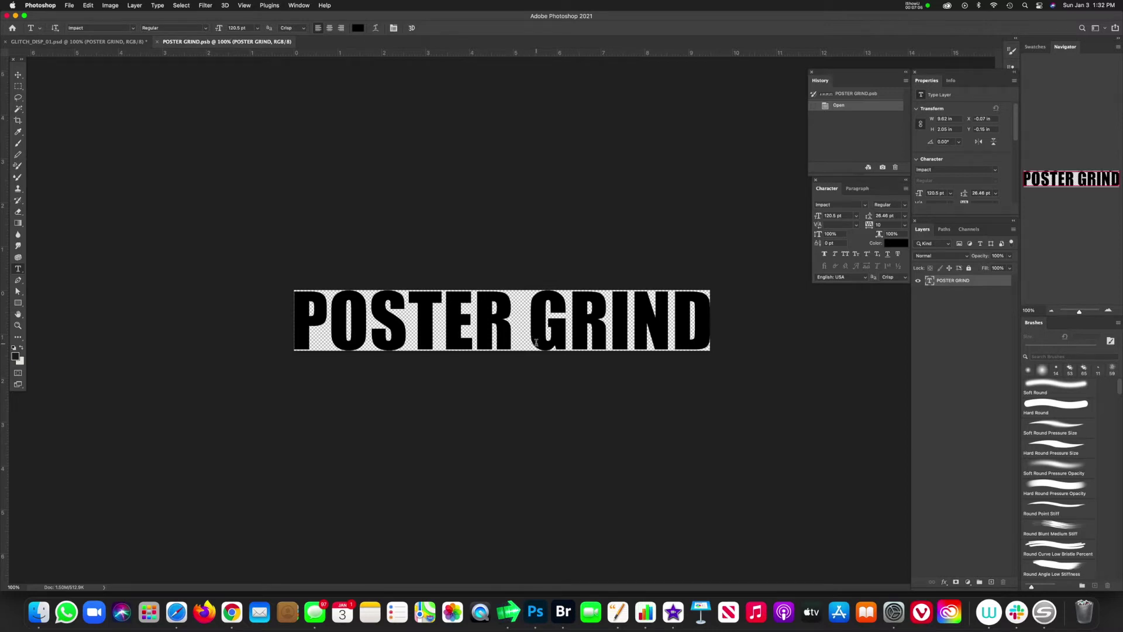
pyautogui.press('c')
pyautogui.moveTo(710, 321); pyautogui.dragTo(715, 324)
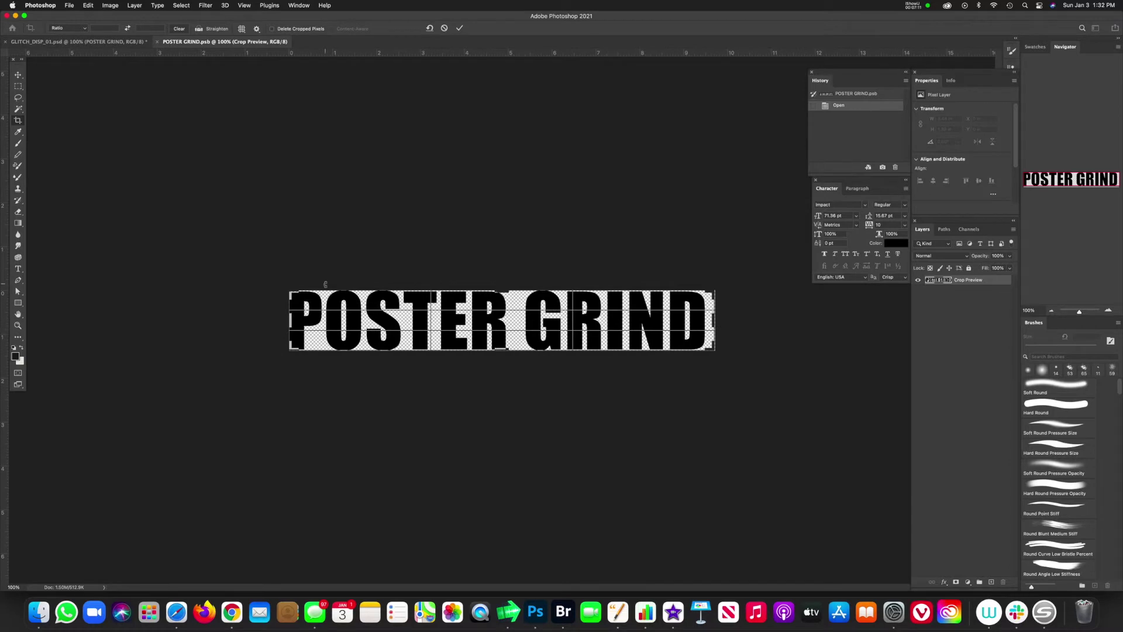
pyautogui.moveTo(285, 321); pyautogui.dragTo(294, 323)
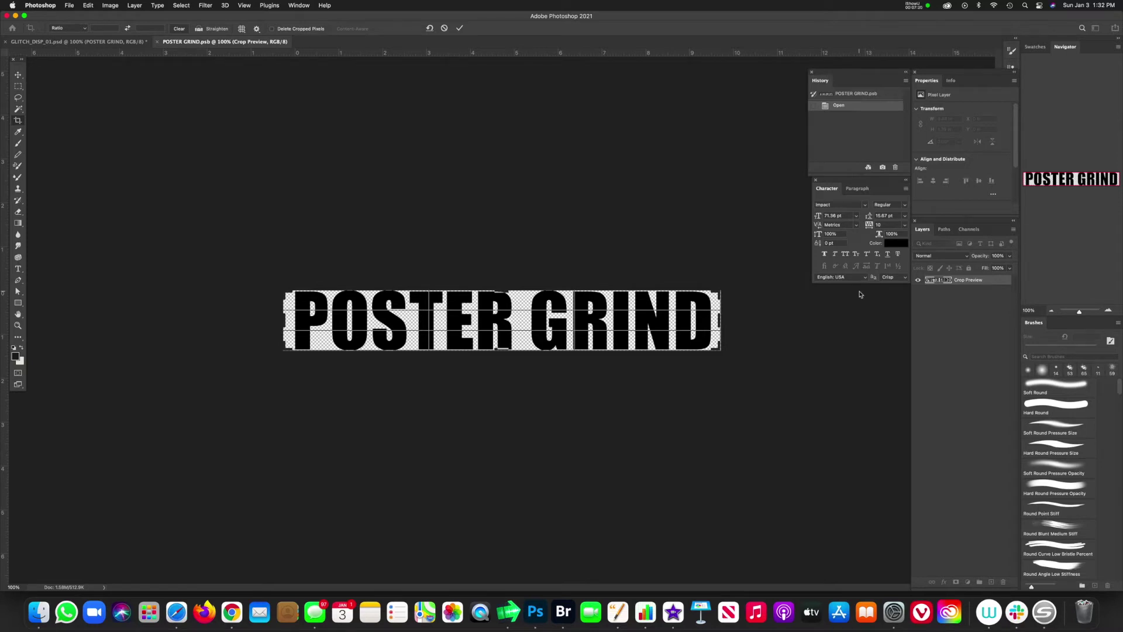
# Apply the wider crop, then tighten kerning between G–R to -60, R–I and N–D.
pyautogui.press('Return')
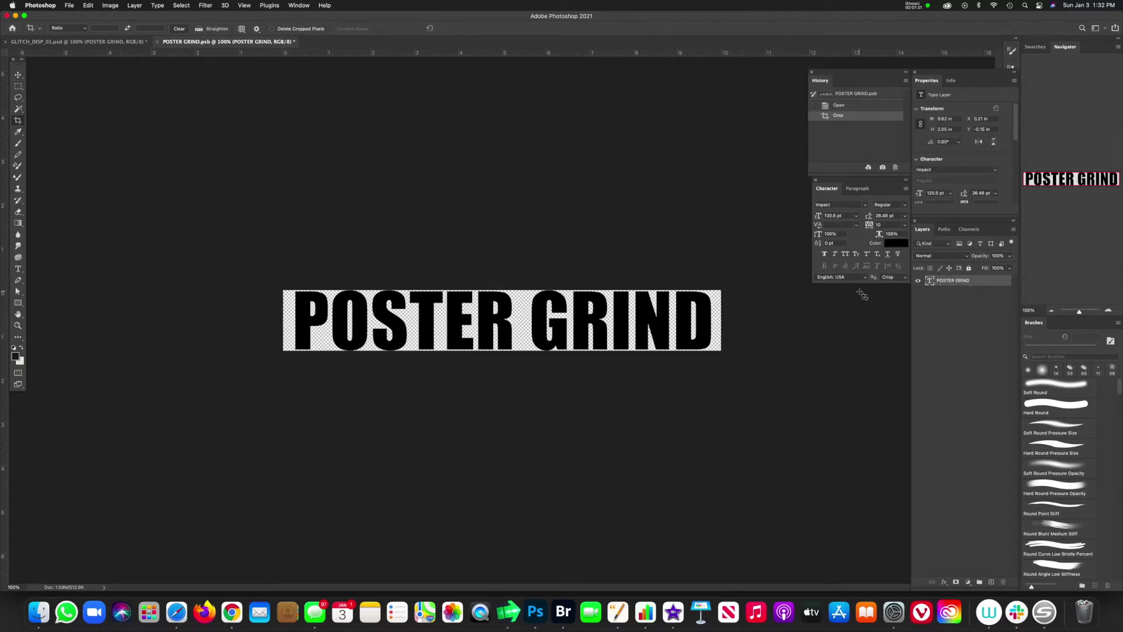
pyautogui.press('t')
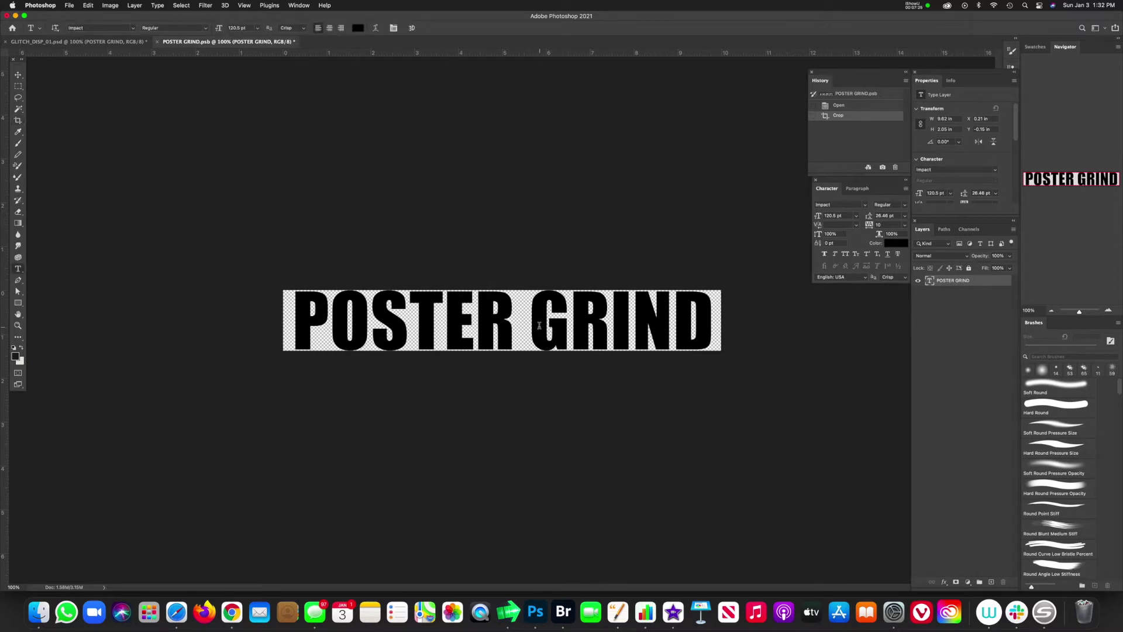
pyautogui.click(536, 324)
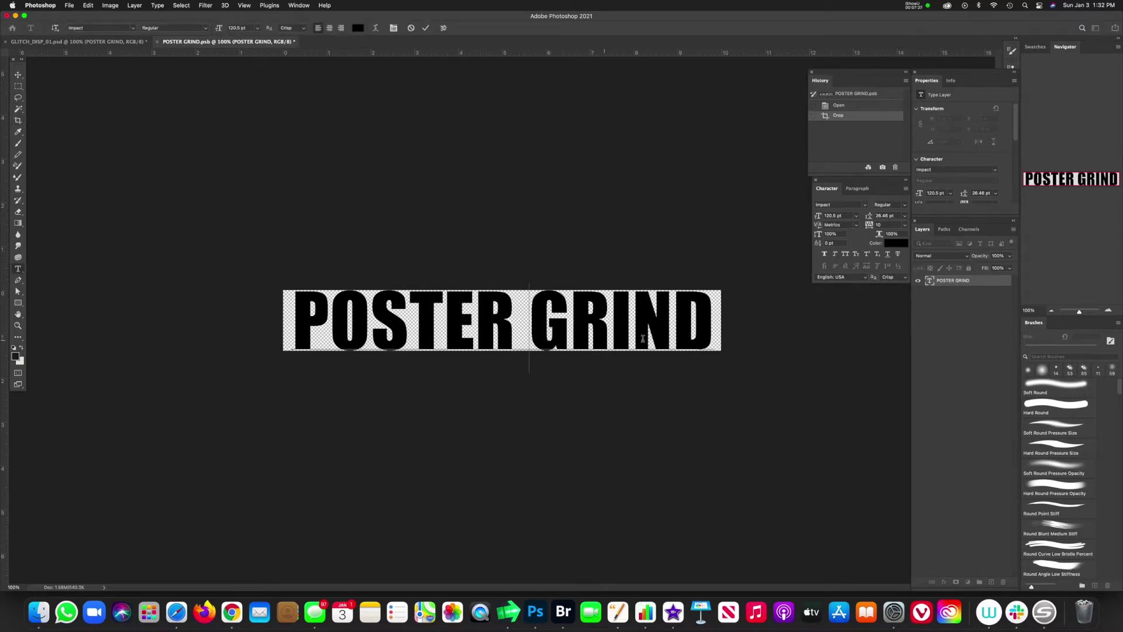
pyautogui.click(575, 327)
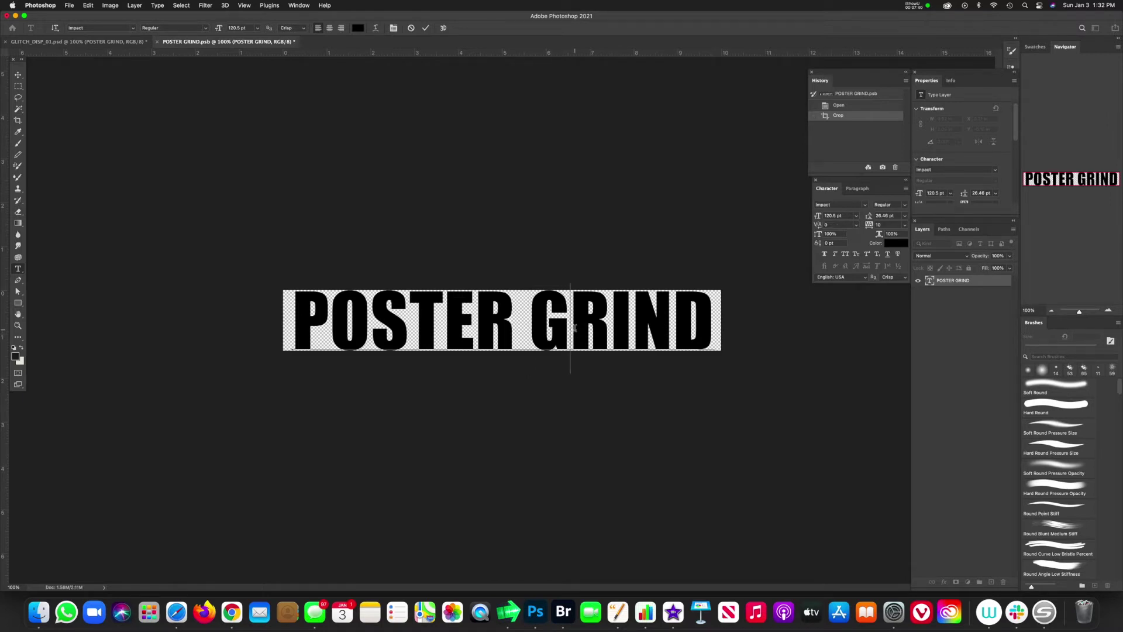
pyautogui.hotkey('alt', 'Left')
pyautogui.hotkey('alt', 'Left')
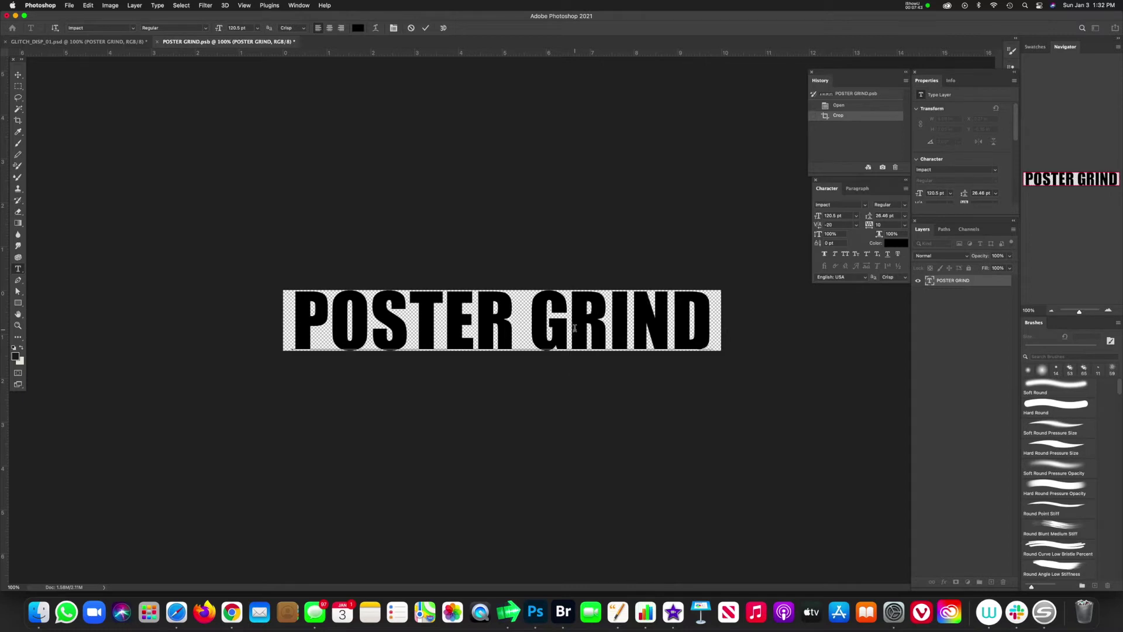
pyautogui.hotkey('alt', 'Left')
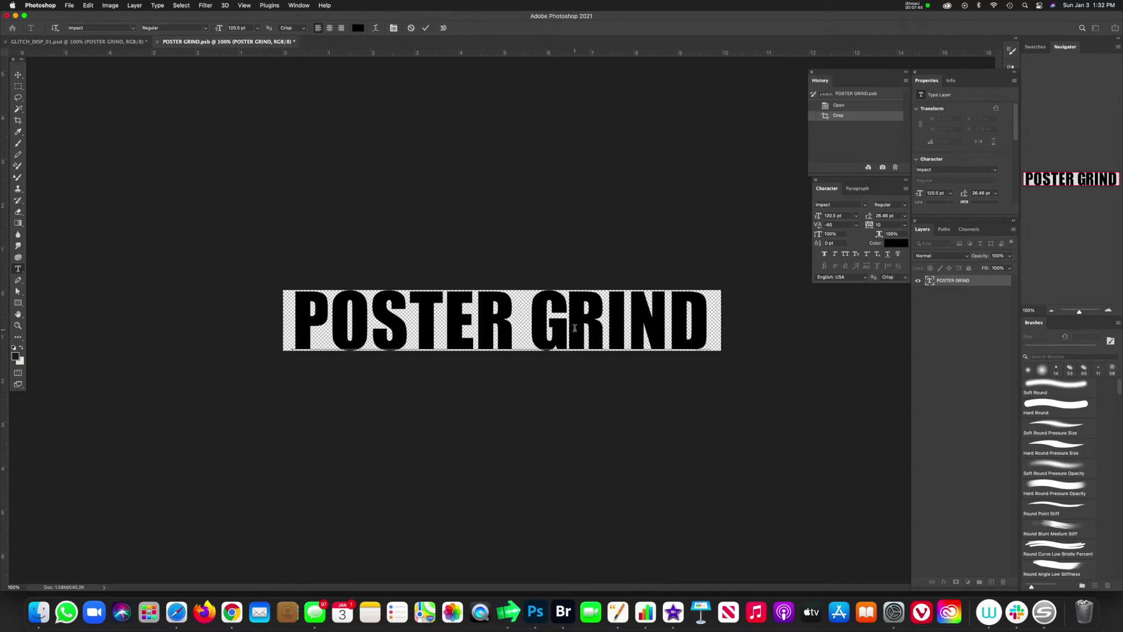
pyautogui.press('Right')
pyautogui.hotkey('alt', 'Left')
pyautogui.hotkey('alt', 'Left')
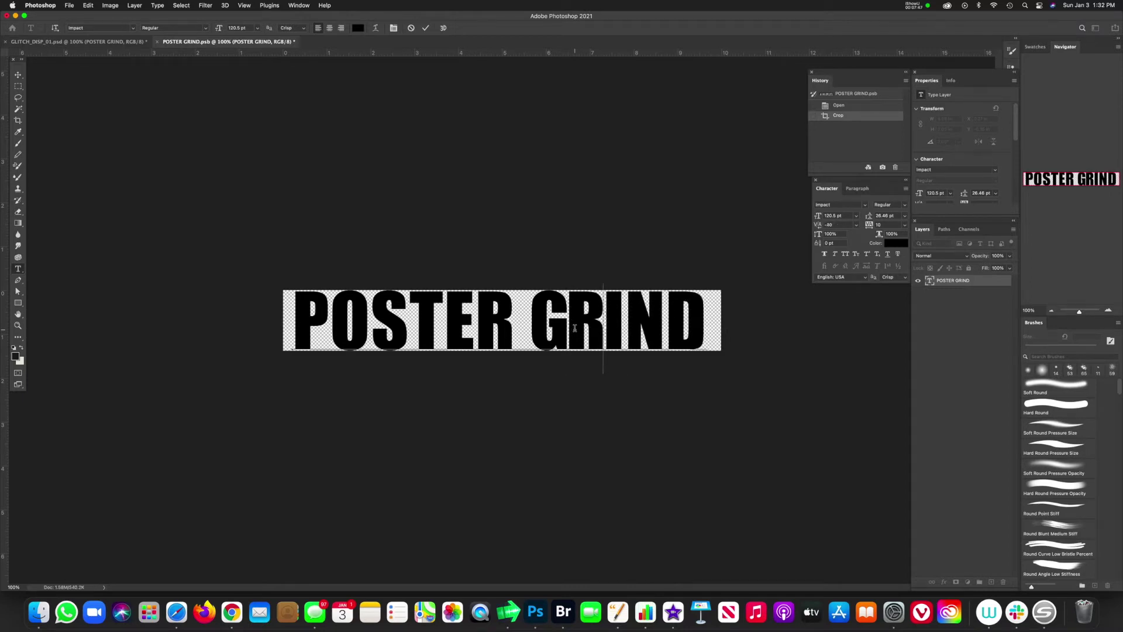
pyautogui.press('Right')
pyautogui.press('Right')
pyautogui.hotkey('alt', 'Left')
pyautogui.hotkey('alt', 'Left')
pyautogui.hotkey('alt', 'Left')
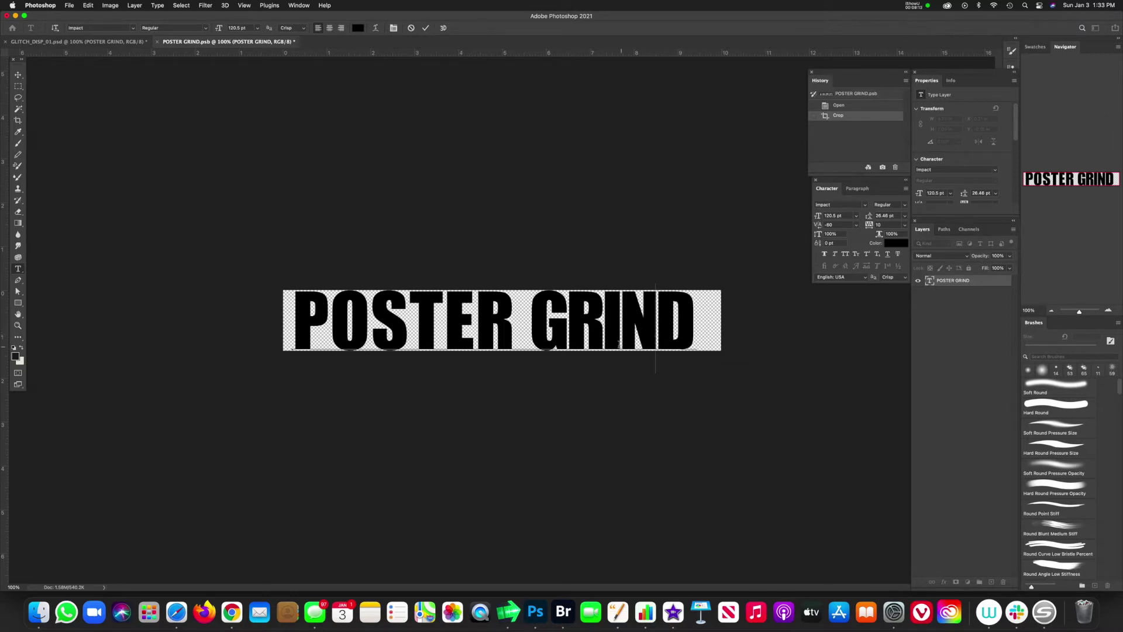
# Save POSTER GRIND.psb, return to GLITCH_DISP_01.psd, and select the black-and-white scratches layer.
pyautogui.click(69, 5)
pyautogui.click(92, 93)
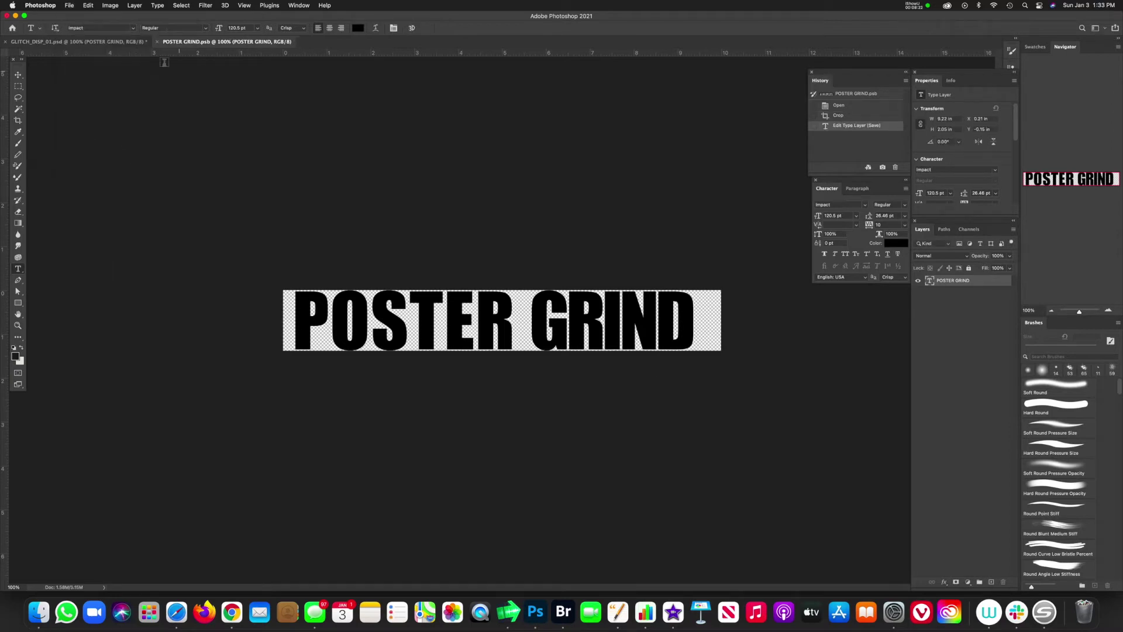
pyautogui.click(103, 44)
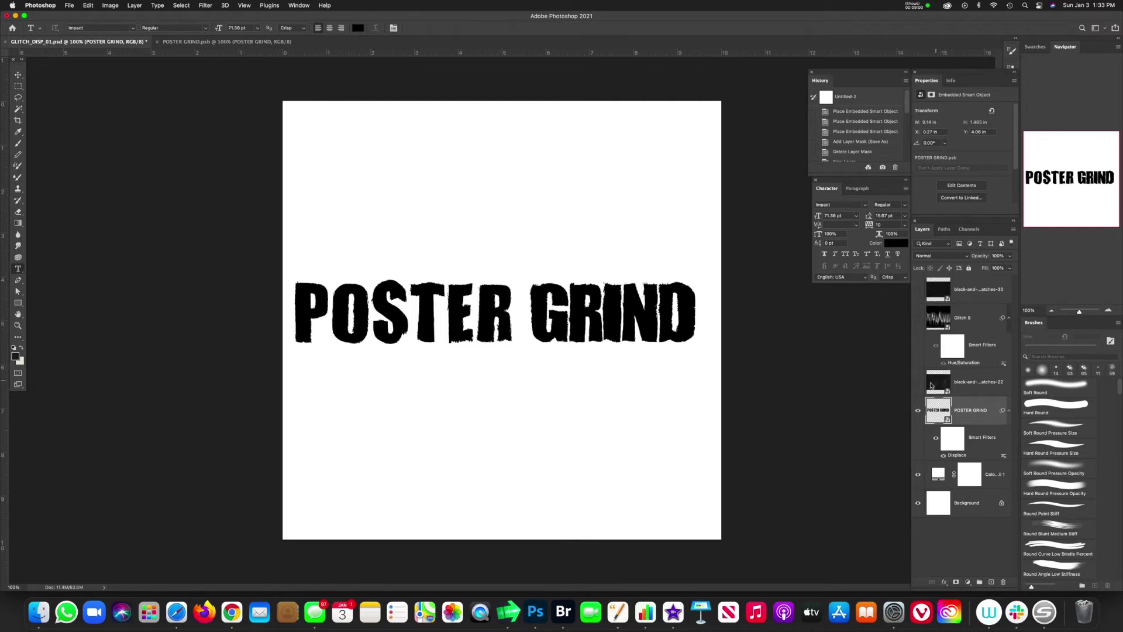
pyautogui.click(932, 385)
# Show the black-and-white scratches texture and scale it to cover the canvas, checking at reduced opacity.
pyautogui.click(917, 384)
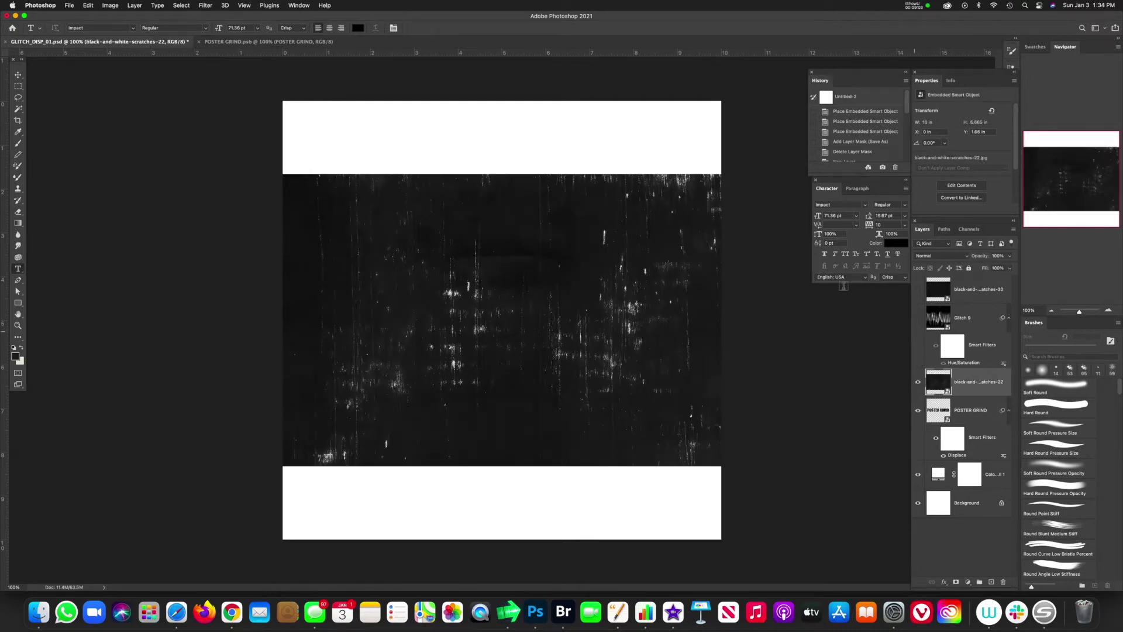
pyautogui.press('super+t')
pyautogui.moveTo(718, 177); pyautogui.dragTo(673, 232)
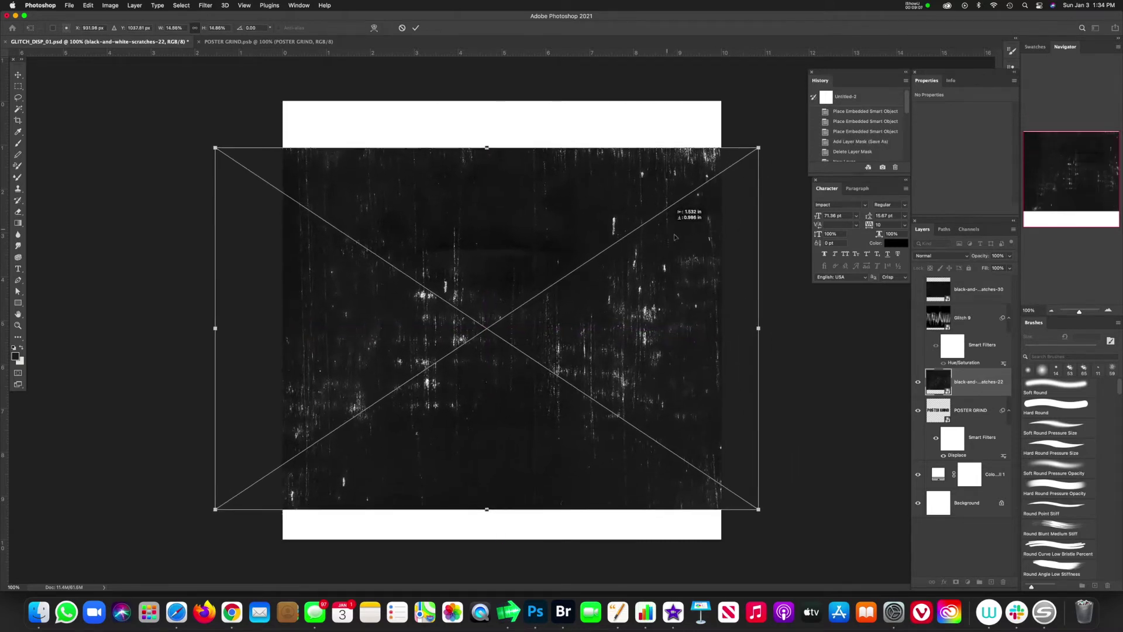
pyautogui.press('Return')
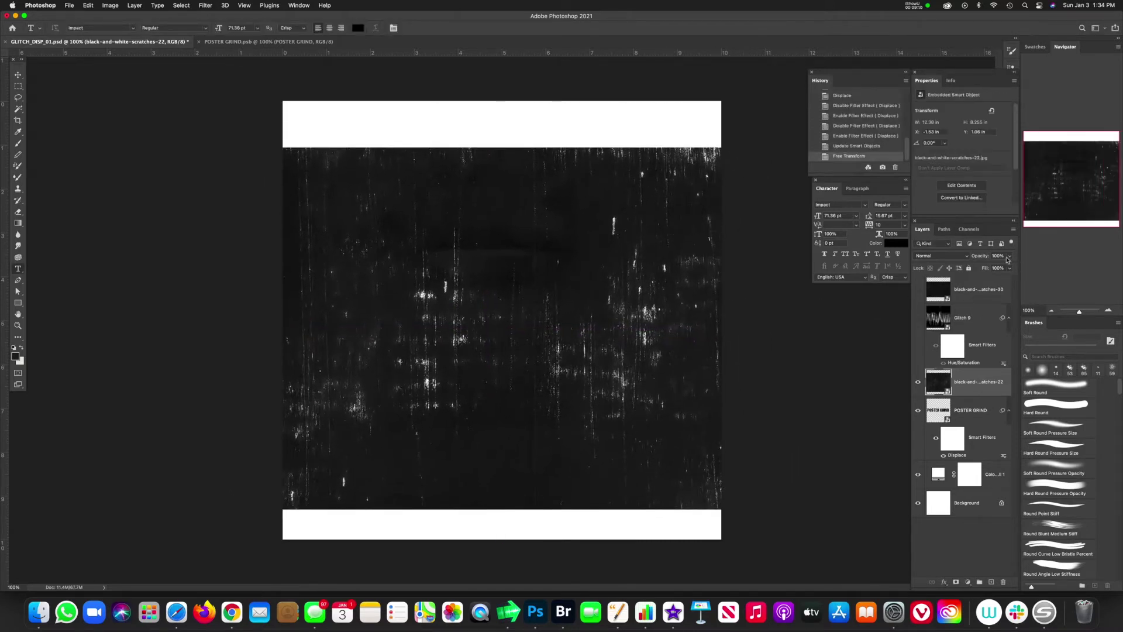
pyautogui.moveTo(1010, 256); pyautogui.dragTo(988, 267)
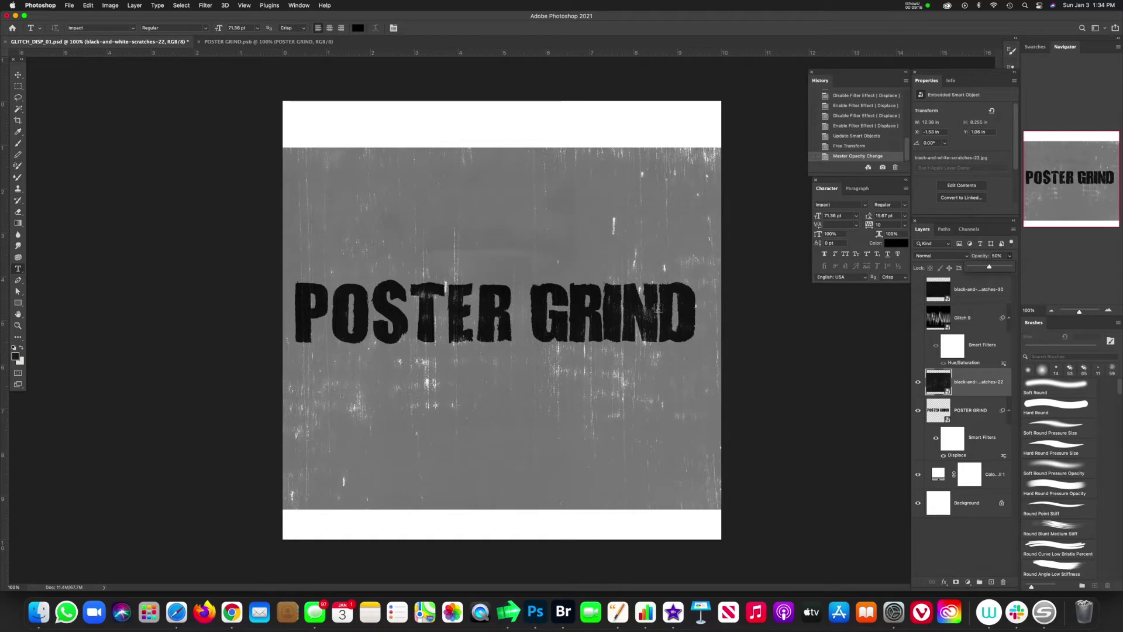
pyautogui.moveTo(989, 268); pyautogui.dragTo(1035, 273)
# Save the document as SCRATCH_DISP_01.psd and hide the scratches texture again.
pyautogui.click(69, 5)
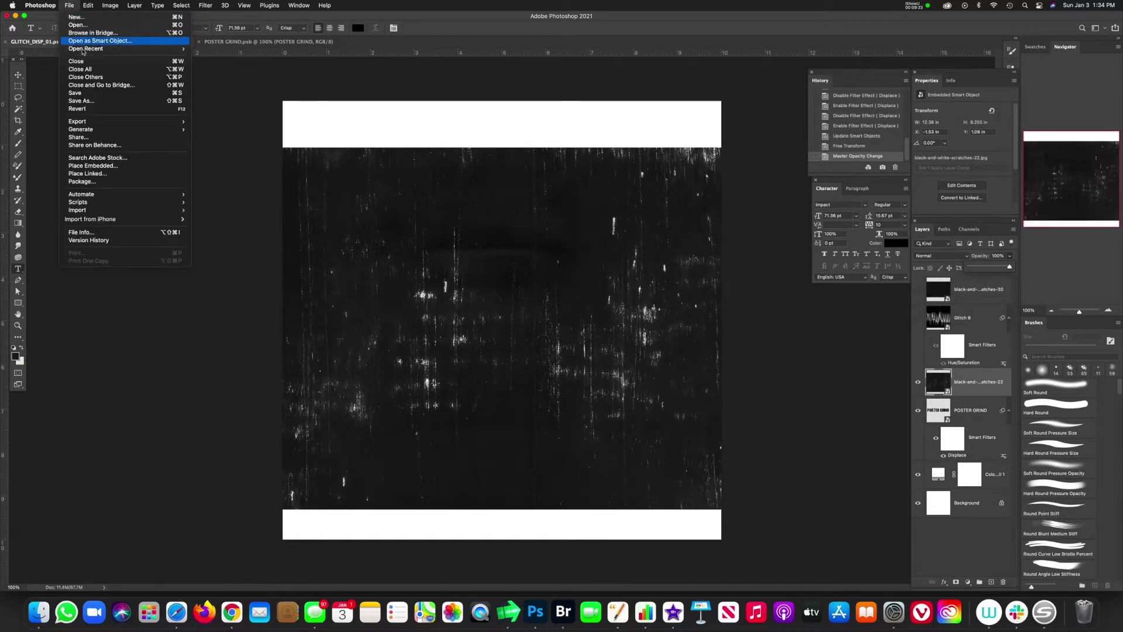
pyautogui.click(93, 101)
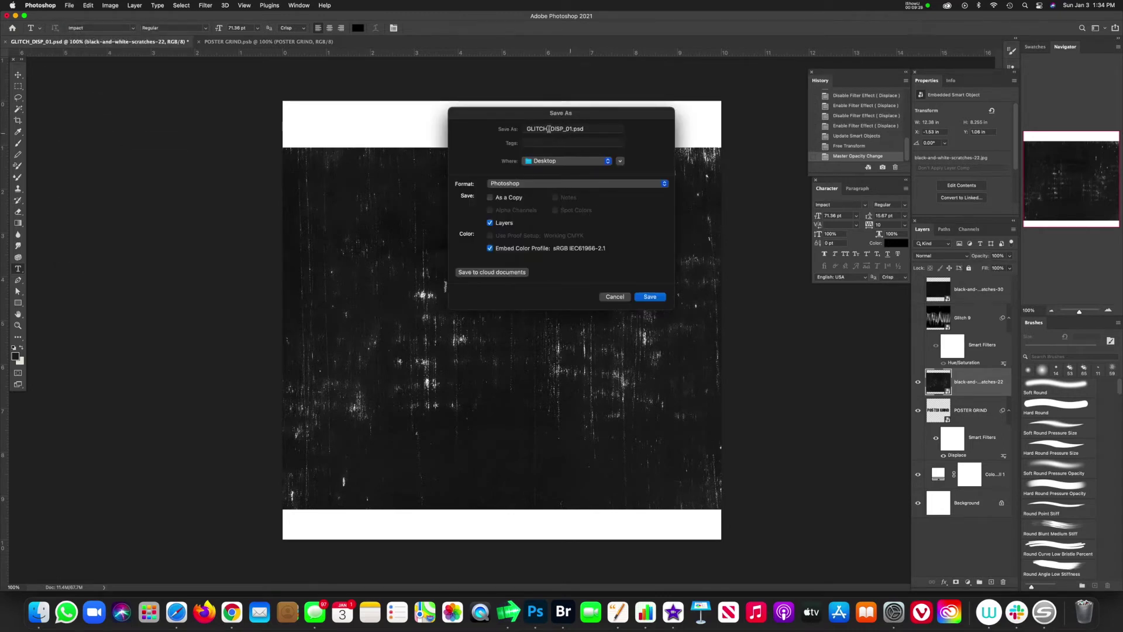
pyautogui.click(548, 129)
pyautogui.press('BackSpace')
pyautogui.press('BackSpace')
pyautogui.press('BackSpace')
pyautogui.press('BackSpace')
pyautogui.press('BackSpace')
pyautogui.press('BackSpace')
pyautogui.write('SCRATCH')
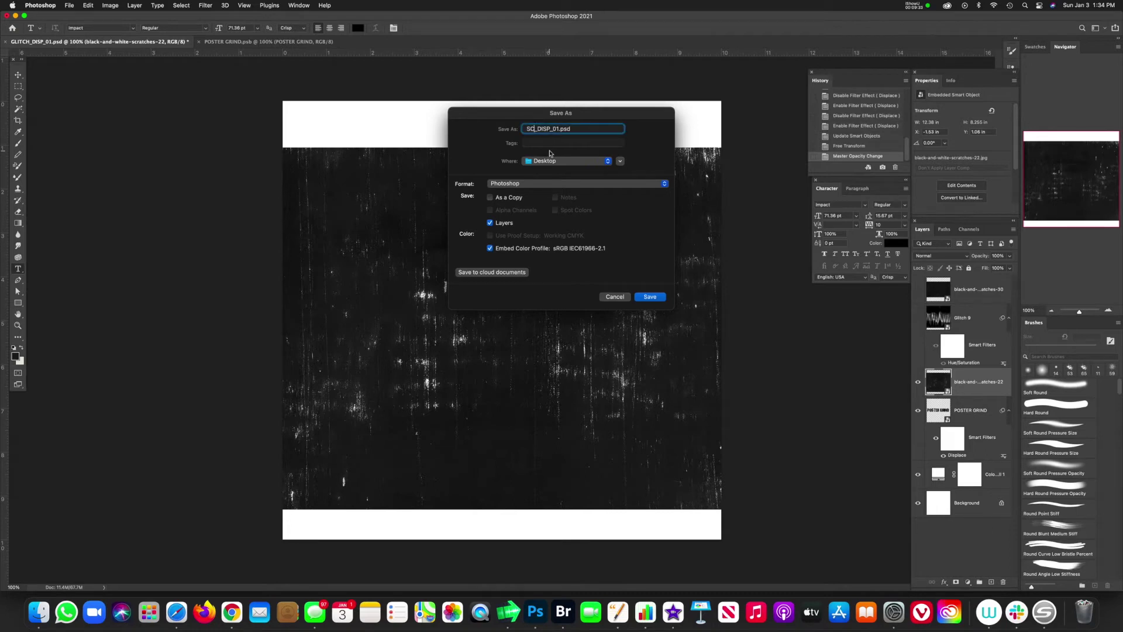
pyautogui.click(657, 298)
pyautogui.click(918, 384)
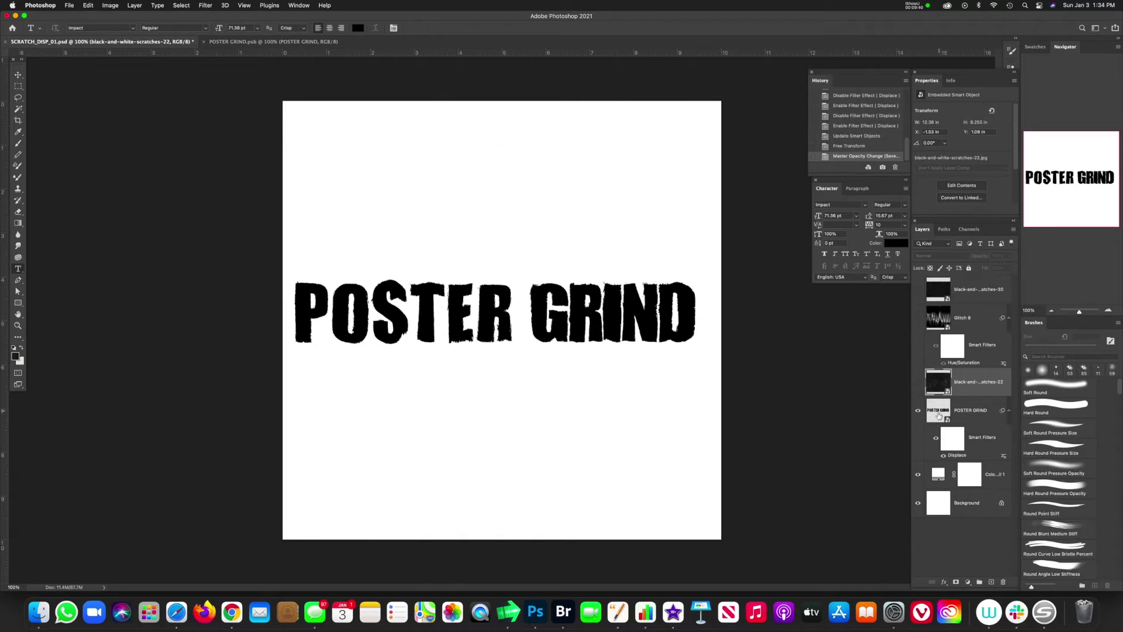
# Apply a second Displace to POSTER GRIND using SCRATCH_DISP_01.psd as the map.
pyautogui.click(947, 421)
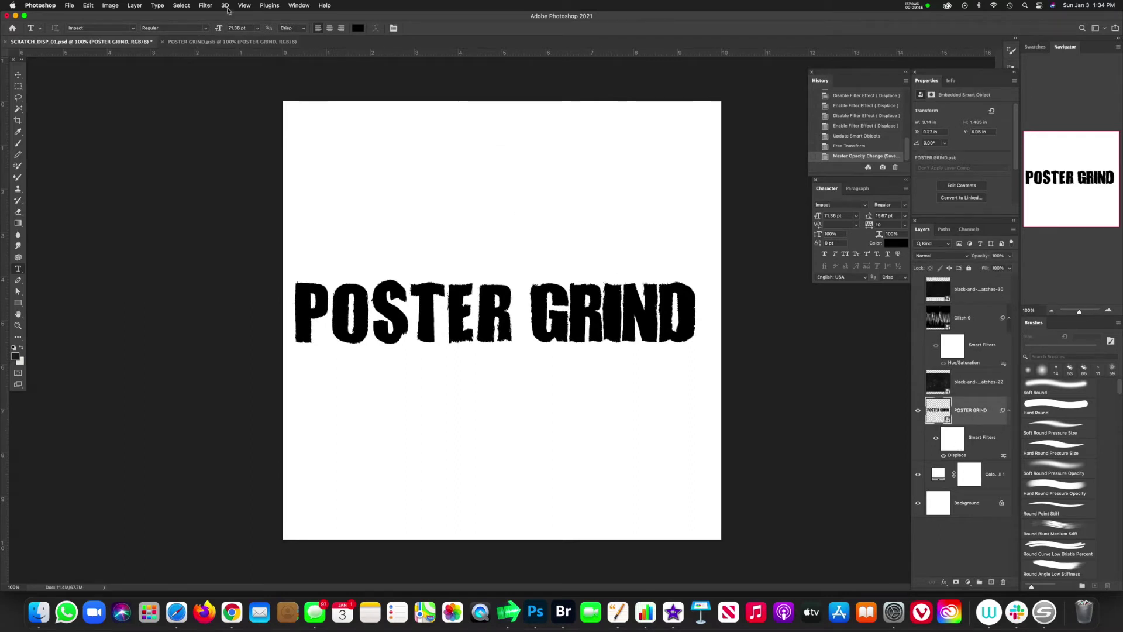
pyautogui.click(205, 6)
pyautogui.moveTo(275, 134)
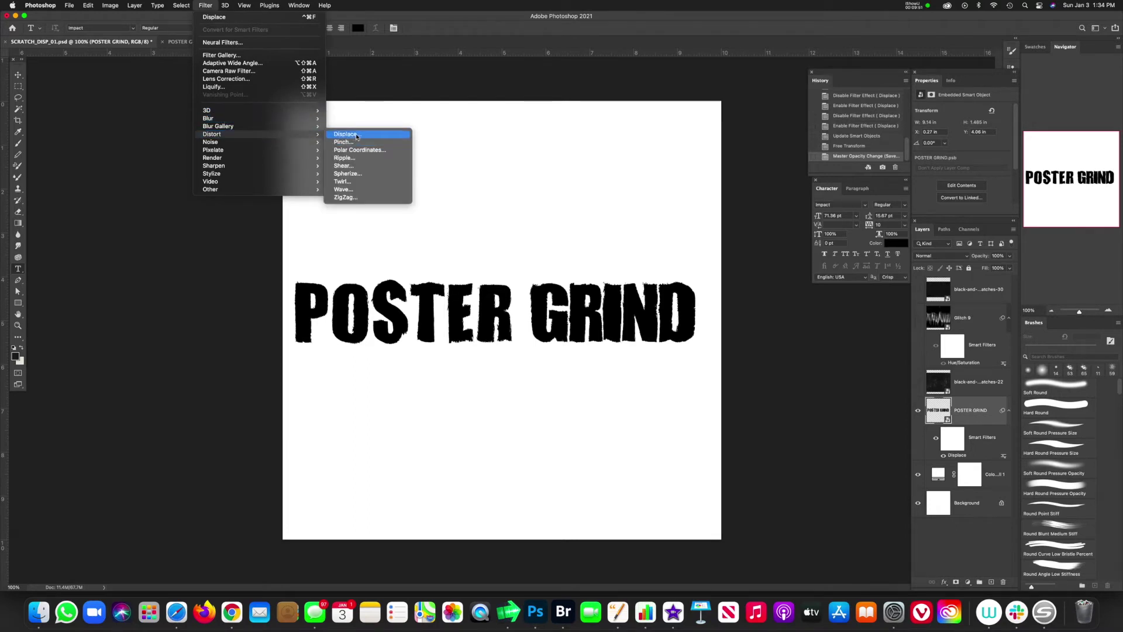
pyautogui.click(357, 137)
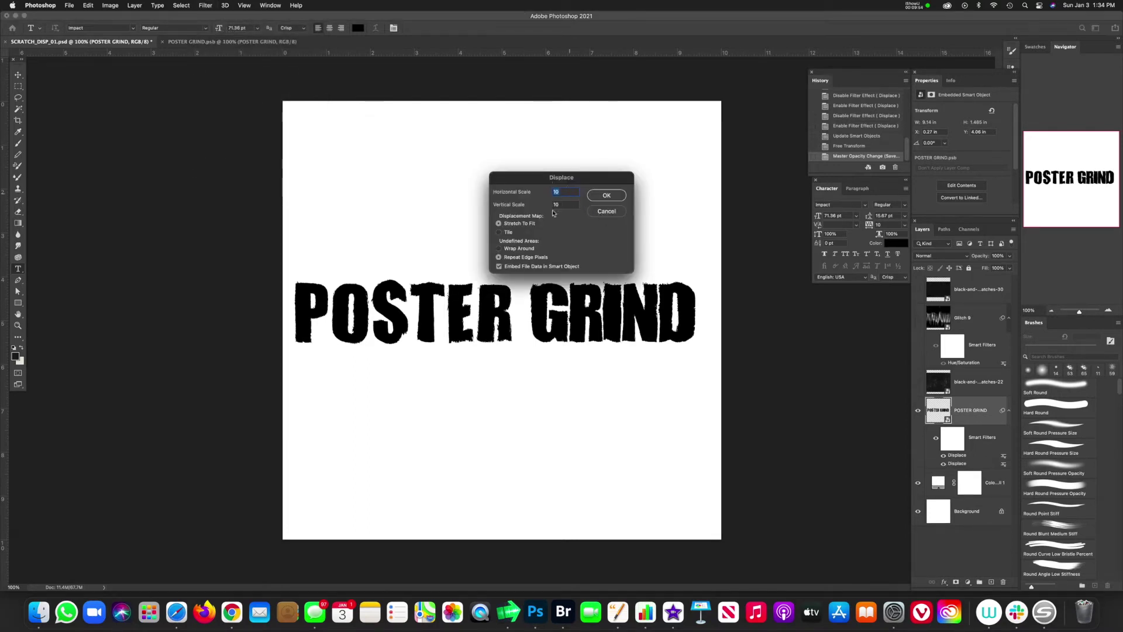
pyautogui.click(607, 196)
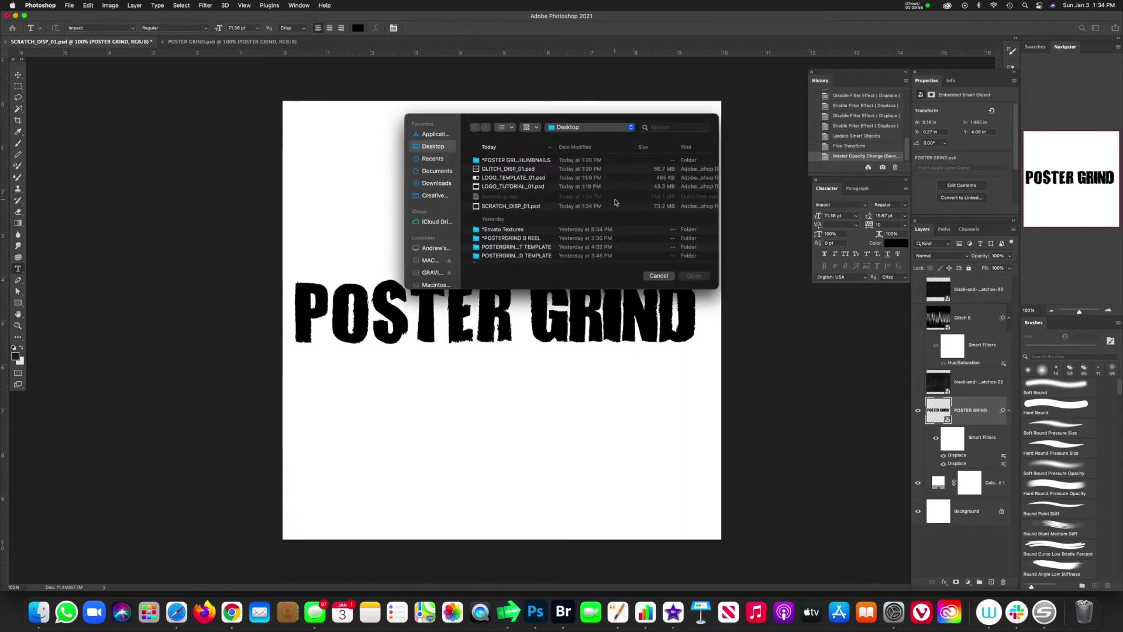
pyautogui.click(517, 206)
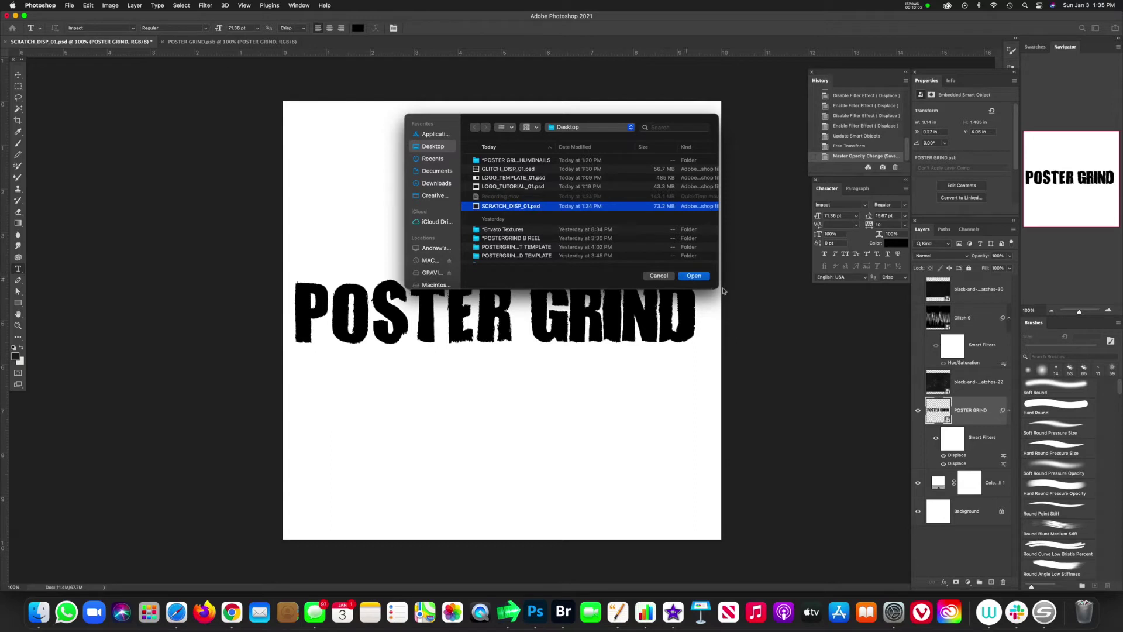
pyautogui.click(695, 276)
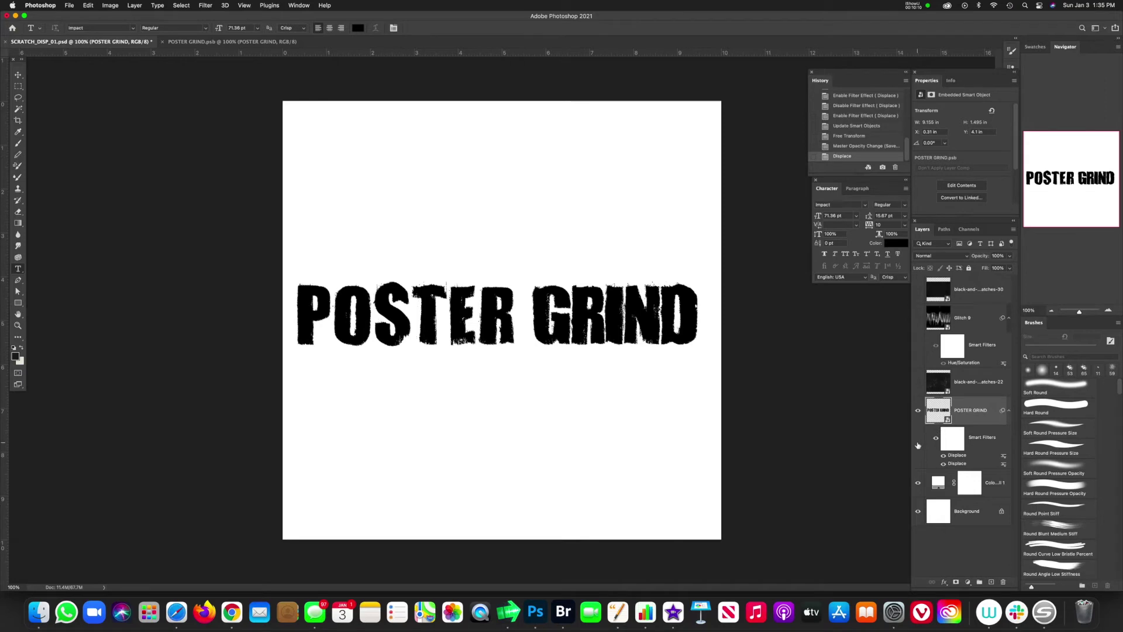
# Inspect the roughened lettering up close, then make the scratches texture layer visible again.
pyautogui.scroll(4, 552, 343)
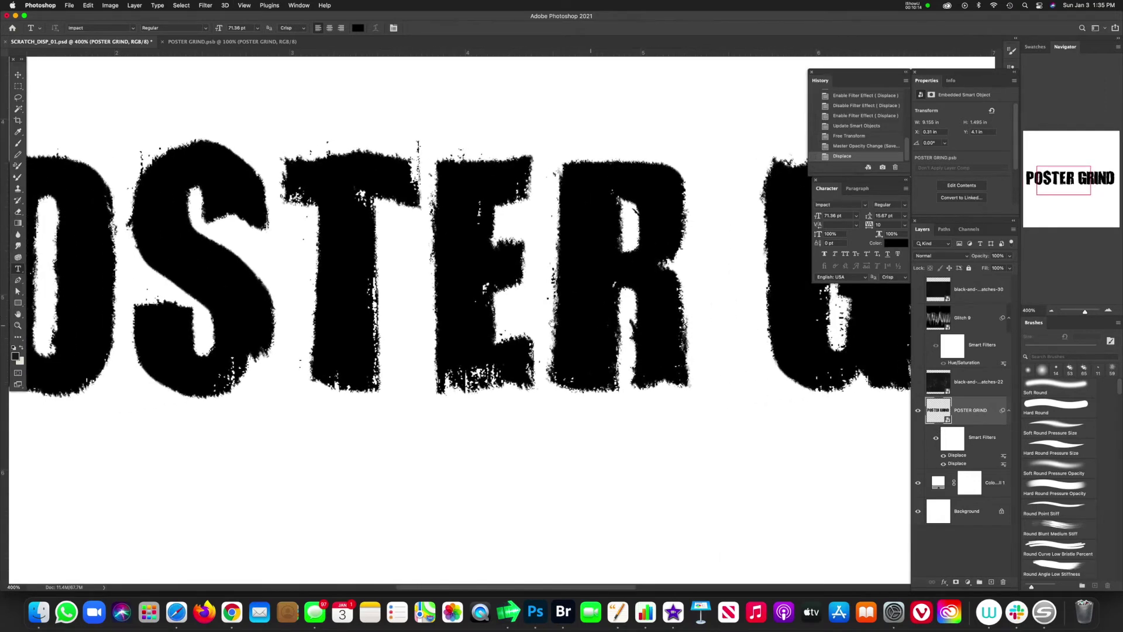
pyautogui.hscroll(-6, 544, 310)
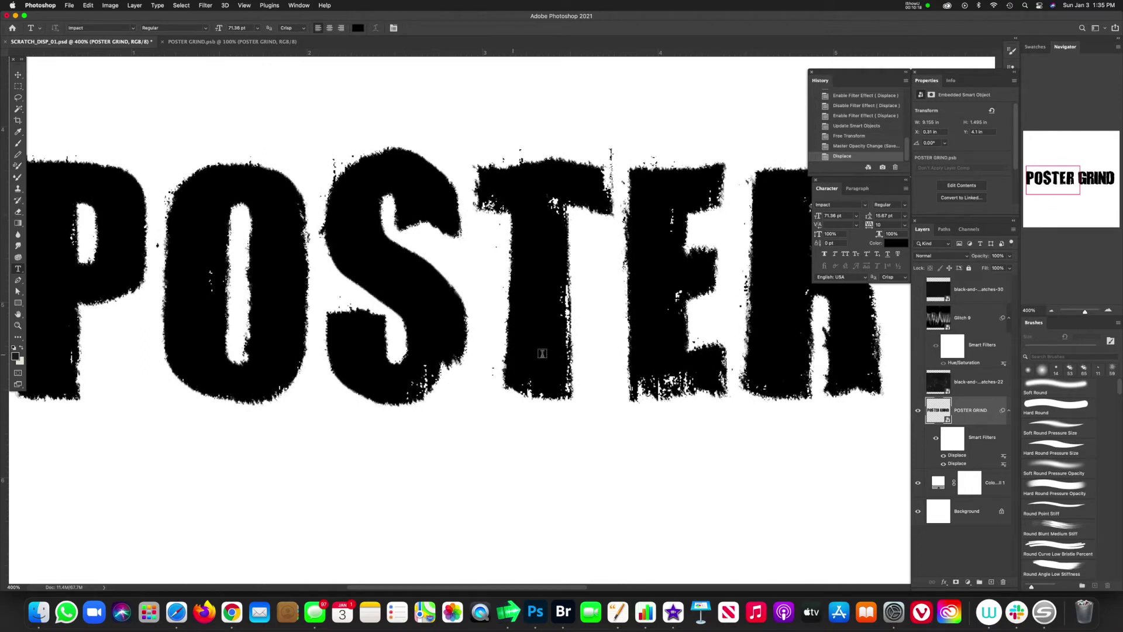
pyautogui.hscroll(3, 544, 354)
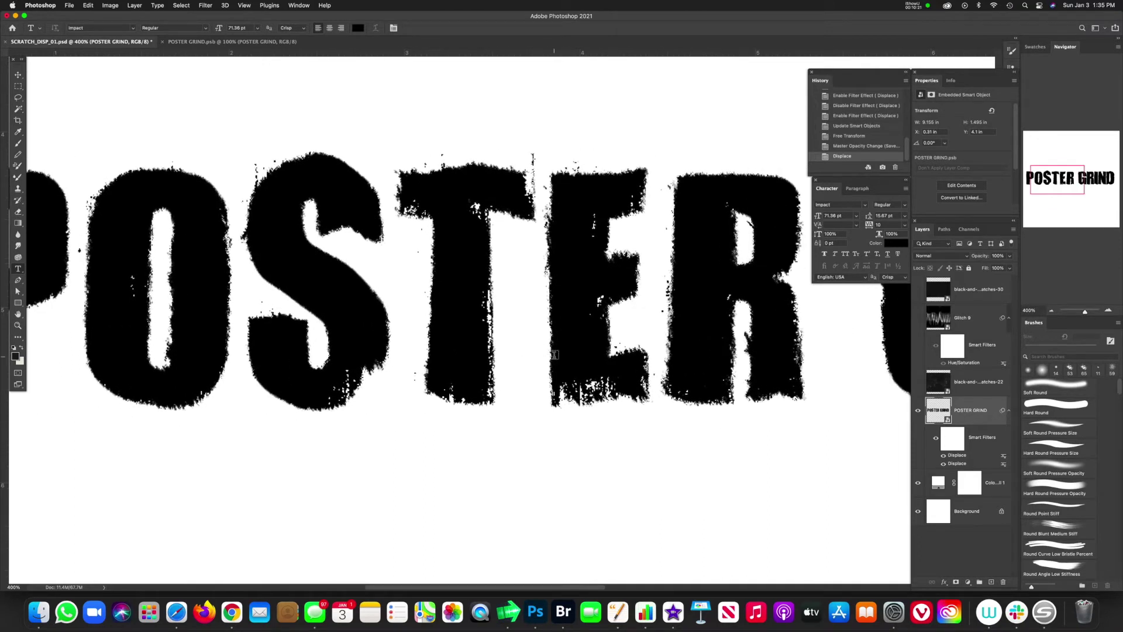
pyautogui.click(939, 384)
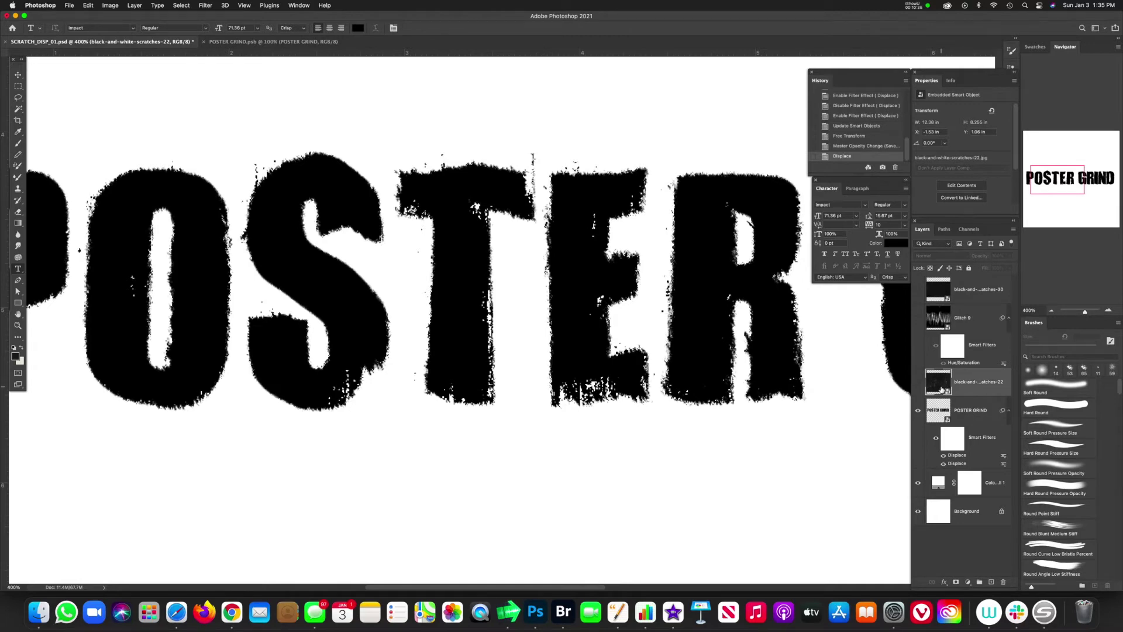
pyautogui.click(918, 382)
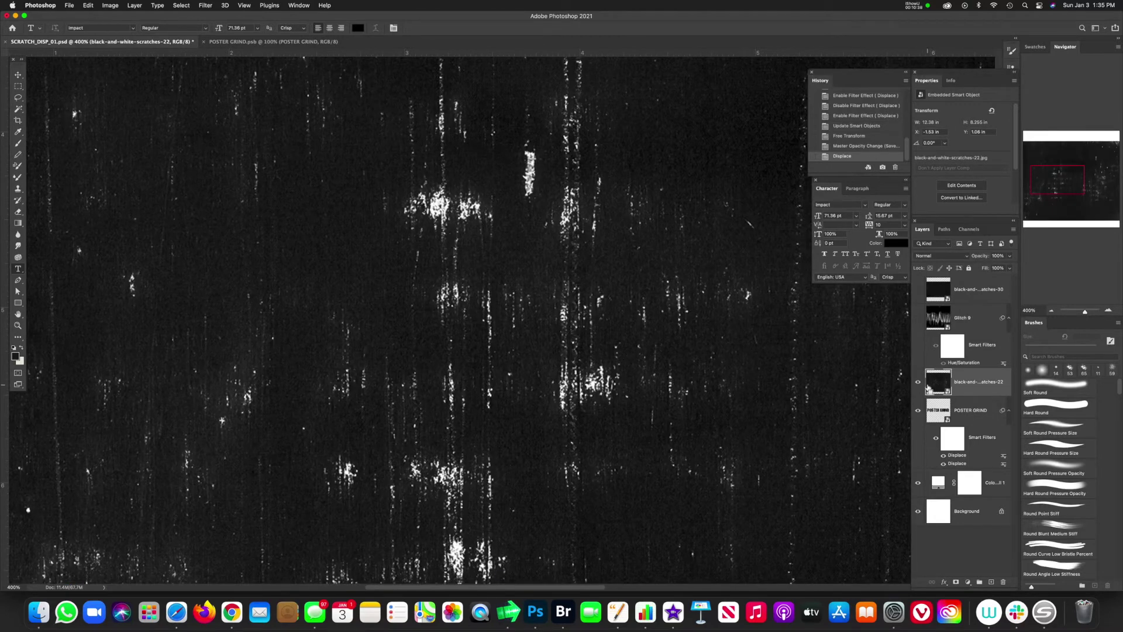
# Apply a 2.5-pixel Gaussian Blur to the scratches texture.
pyautogui.press('super+minus')
pyautogui.press('super+minus')
pyautogui.press('super+minus')
pyautogui.press('super+minus')
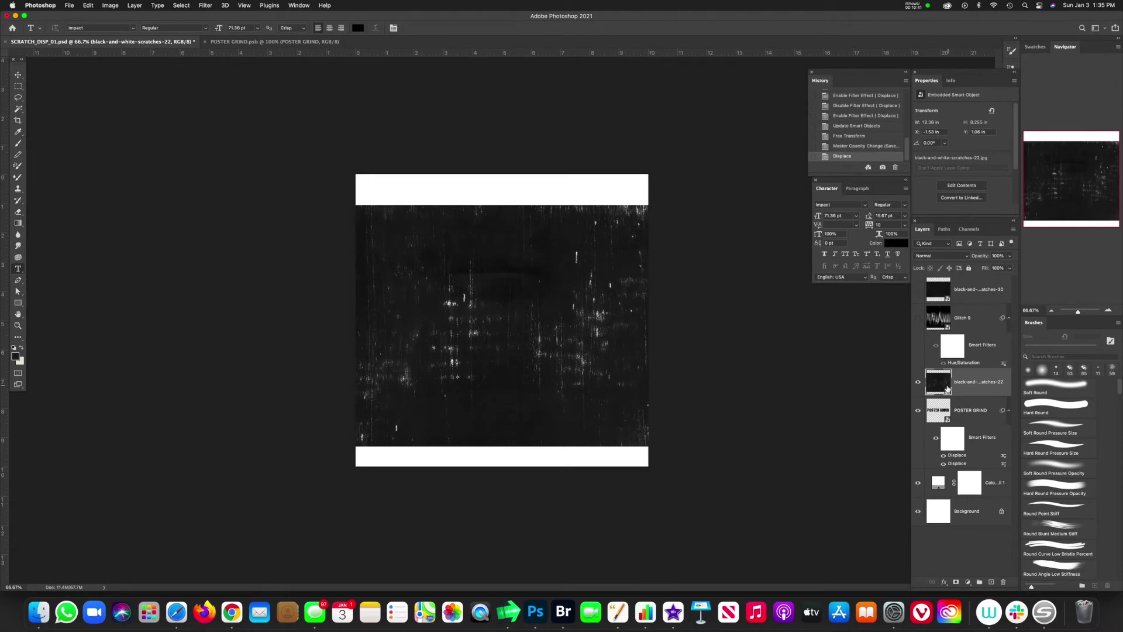
pyautogui.click(205, 5)
pyautogui.click(205, 5)
pyautogui.click(205, 6)
pyautogui.moveTo(304, 119)
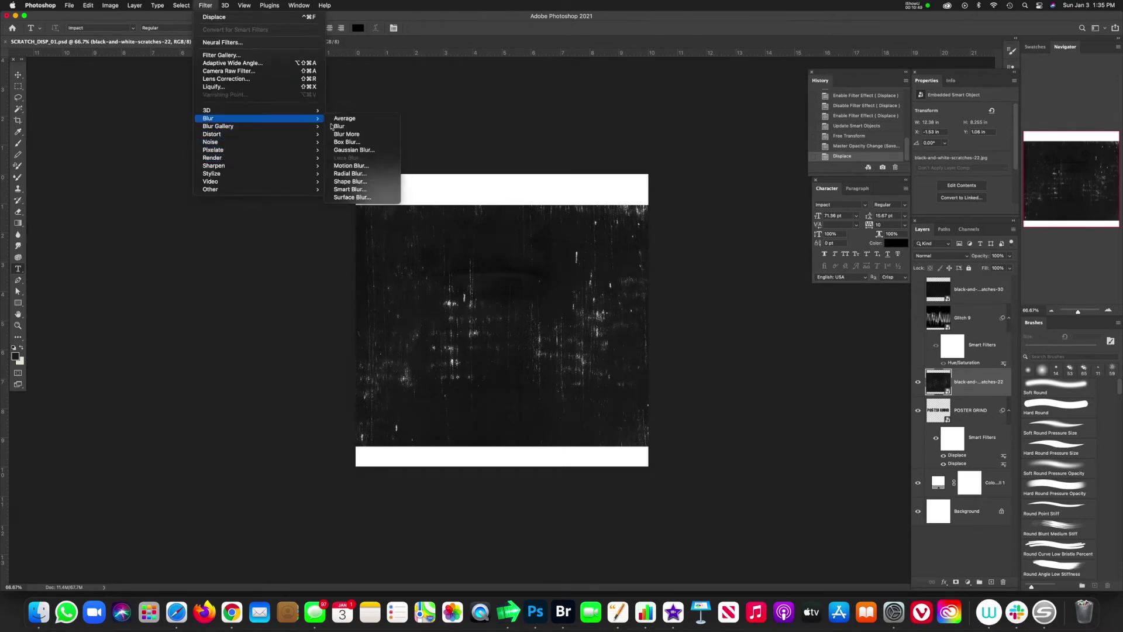
pyautogui.click(351, 153)
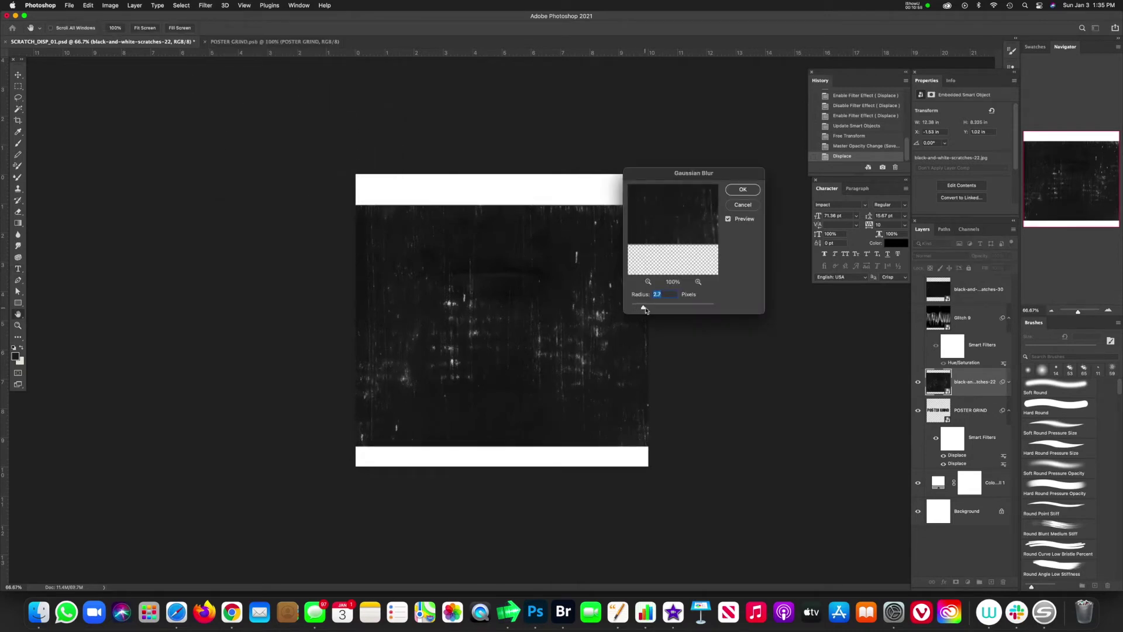
pyautogui.moveTo(646, 310); pyautogui.dragTo(642, 310)
pyautogui.click(742, 189)
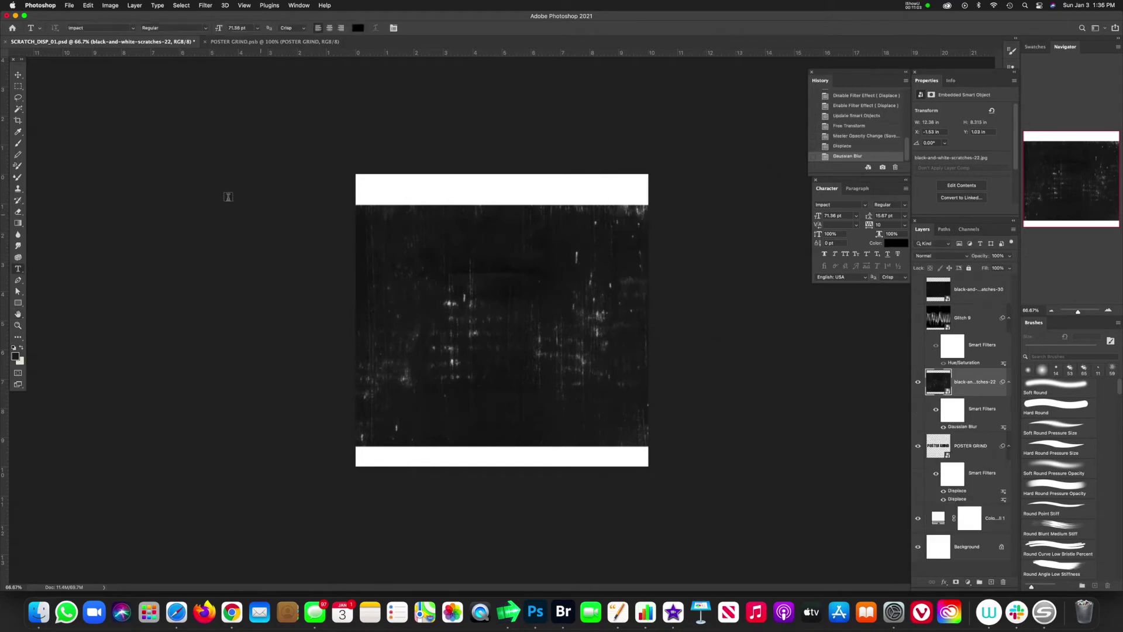
# Save the document as SCRATCH_DISP_02.psd and hide the scratches texture.
pyautogui.click(70, 6)
pyautogui.click(88, 100)
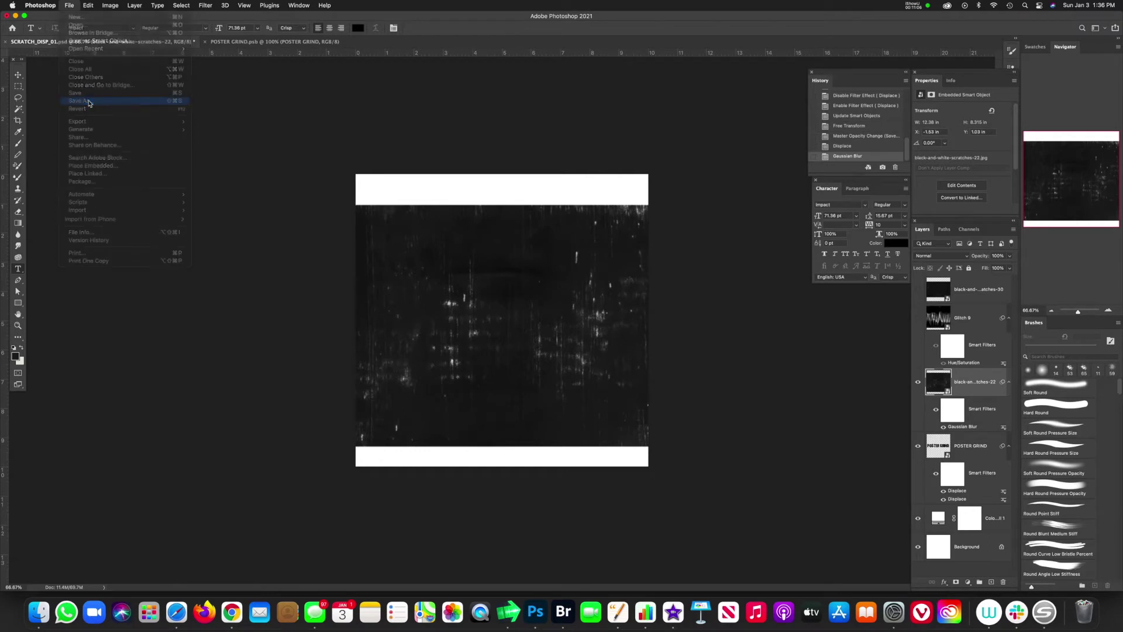
pyautogui.click(552, 130)
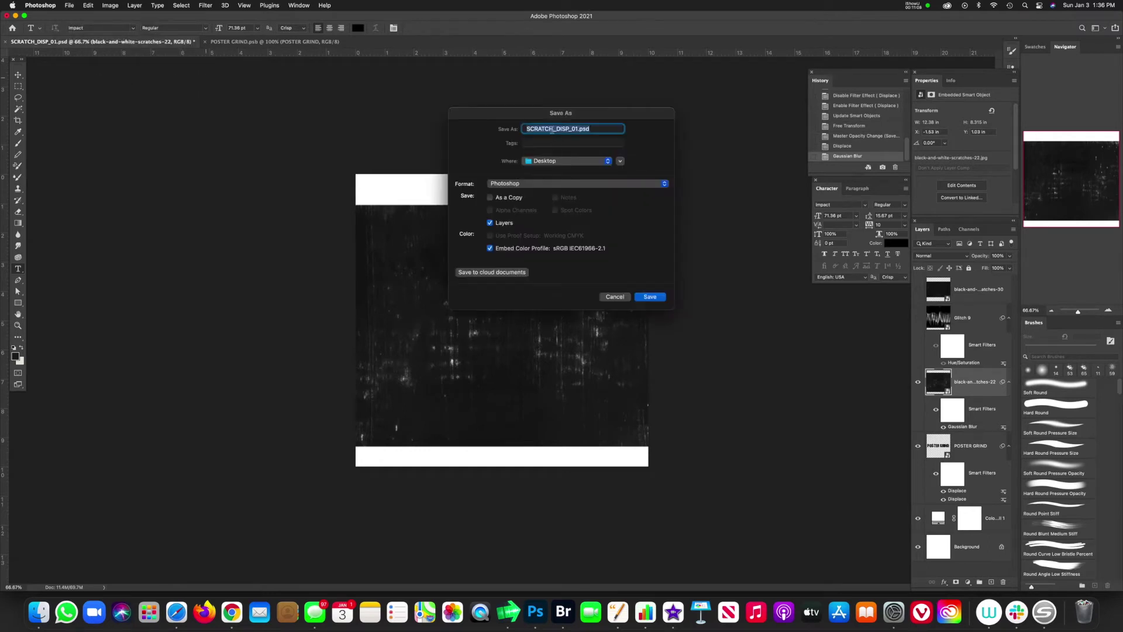
pyautogui.click(577, 129)
pyautogui.click(654, 297)
pyautogui.click(918, 381)
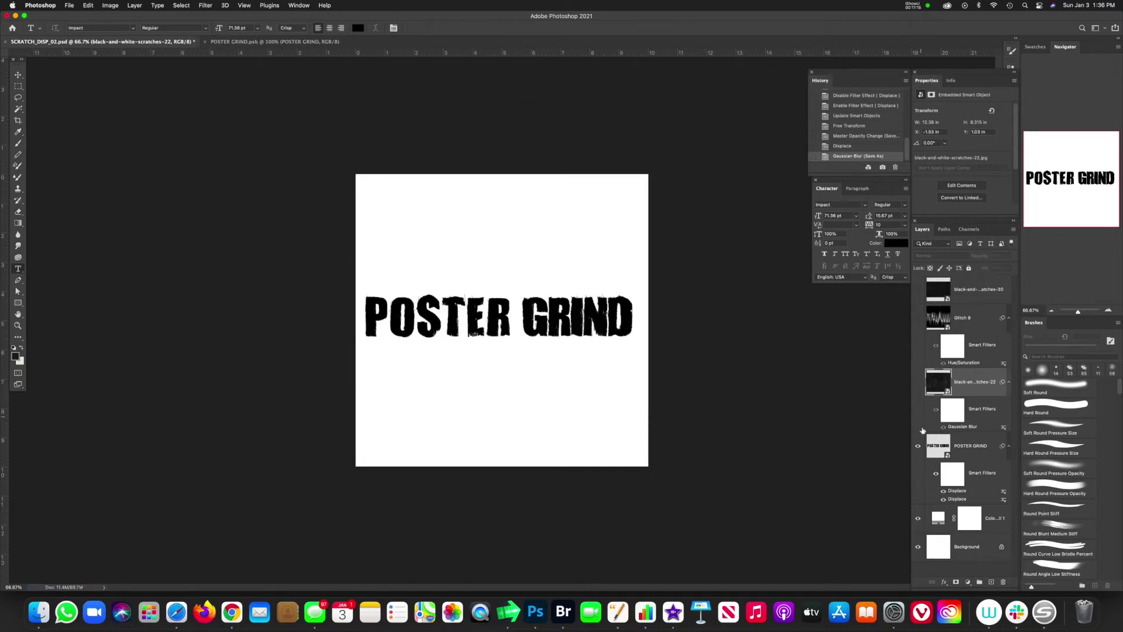
# Switch off the second Displace and add a third Displace mapped from SCRATCH_DISP_02.psd.
pyautogui.click(936, 454)
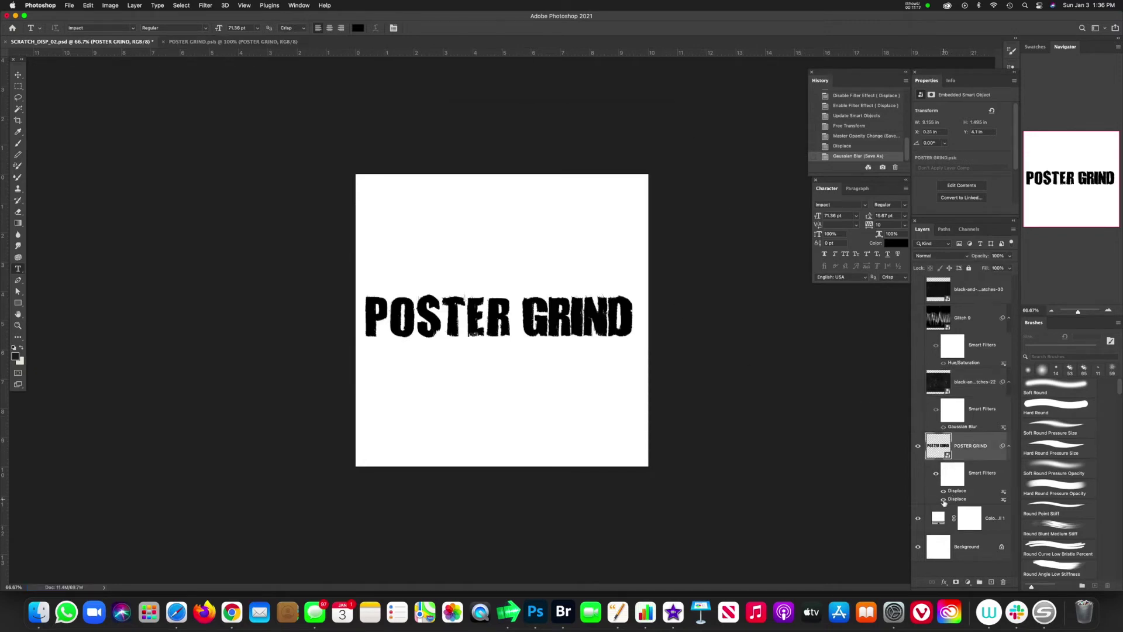
pyautogui.click(943, 499)
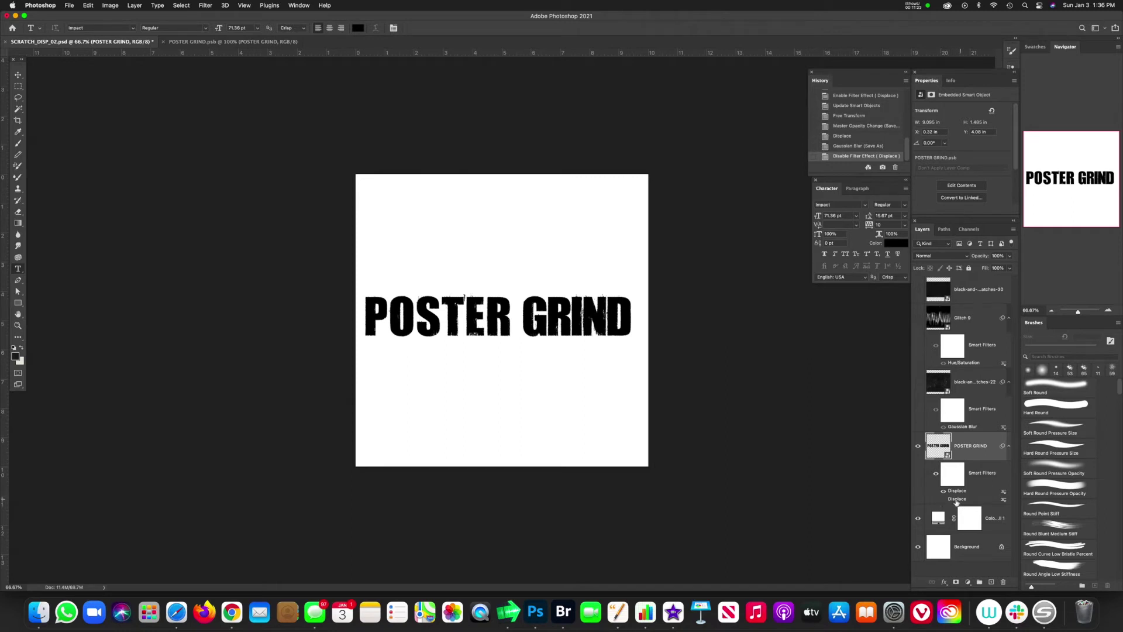
pyautogui.click(206, 5)
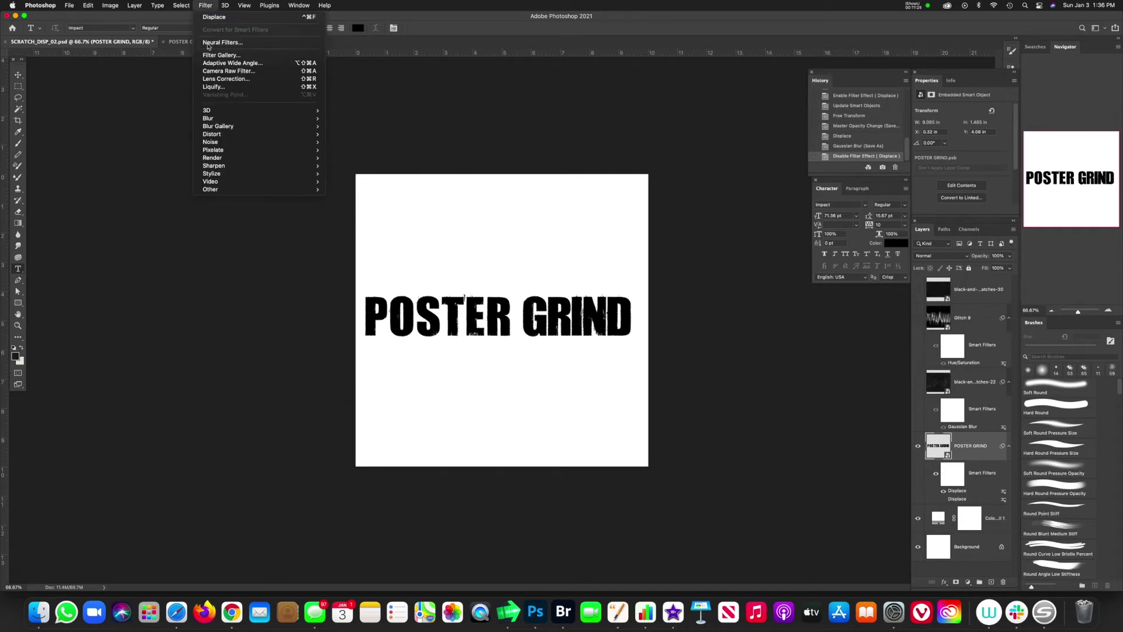
pyautogui.moveTo(231, 134)
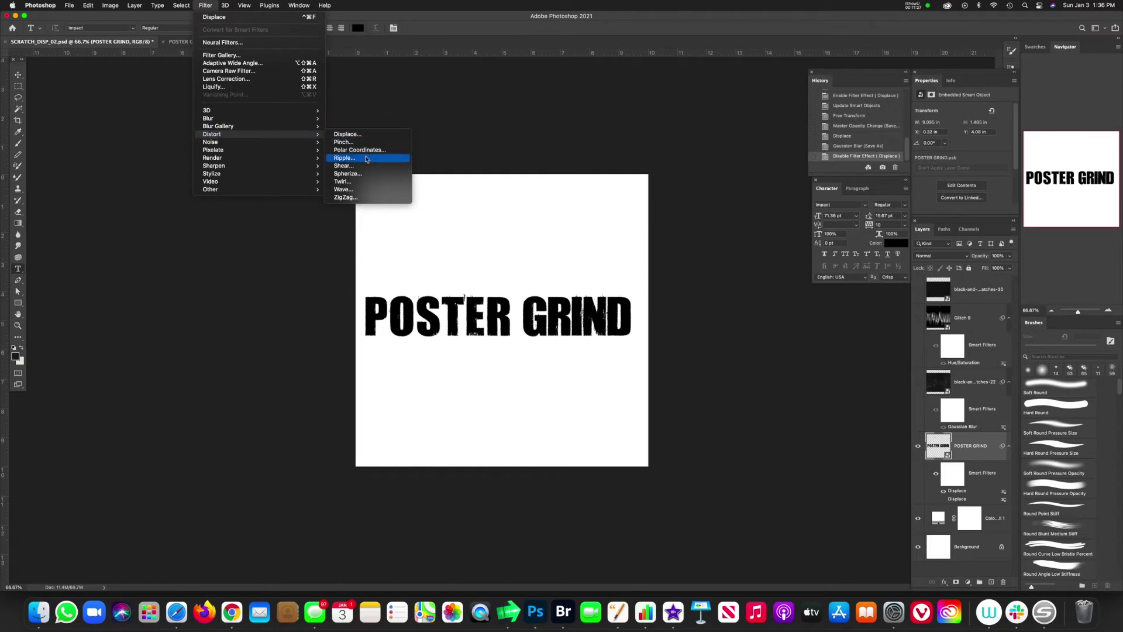
pyautogui.click(369, 135)
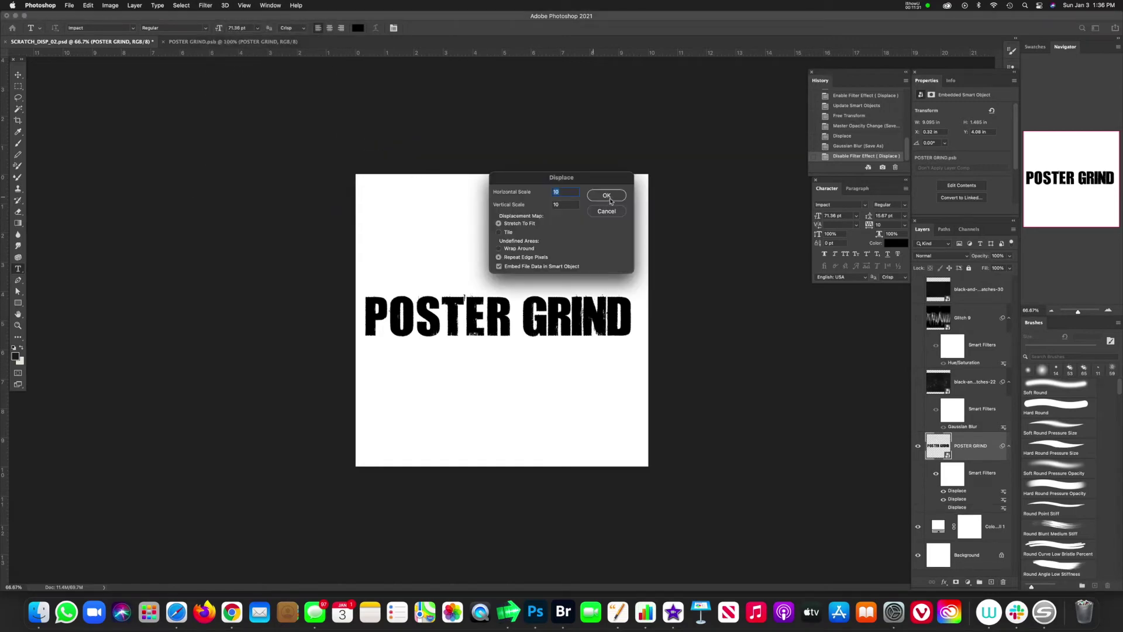
pyautogui.click(607, 195)
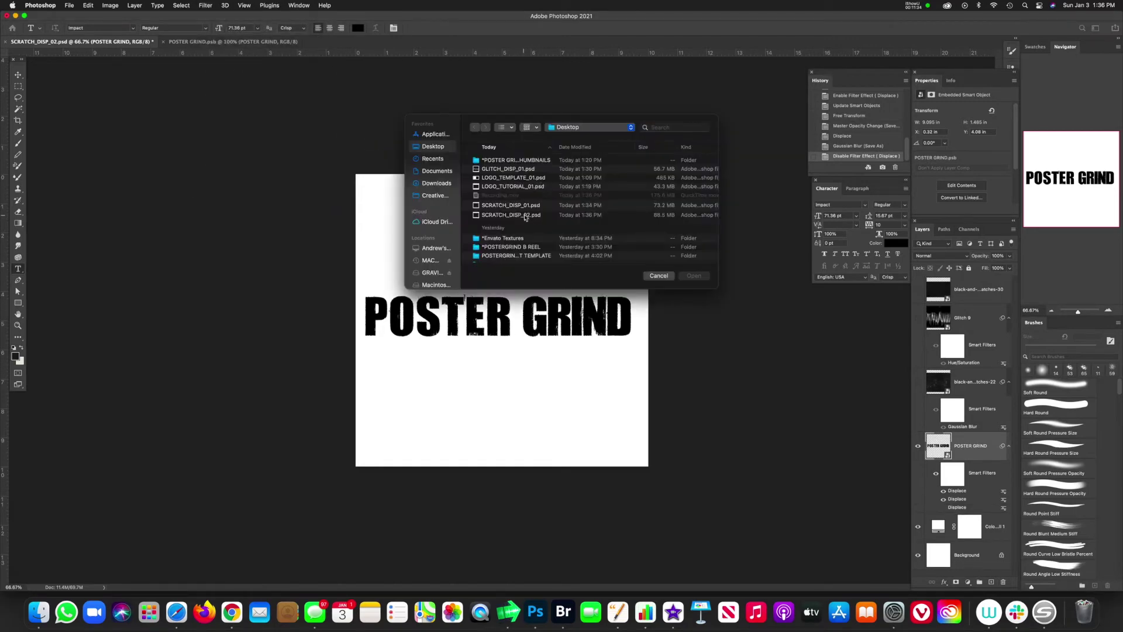
pyautogui.click(525, 217)
pyautogui.click(693, 276)
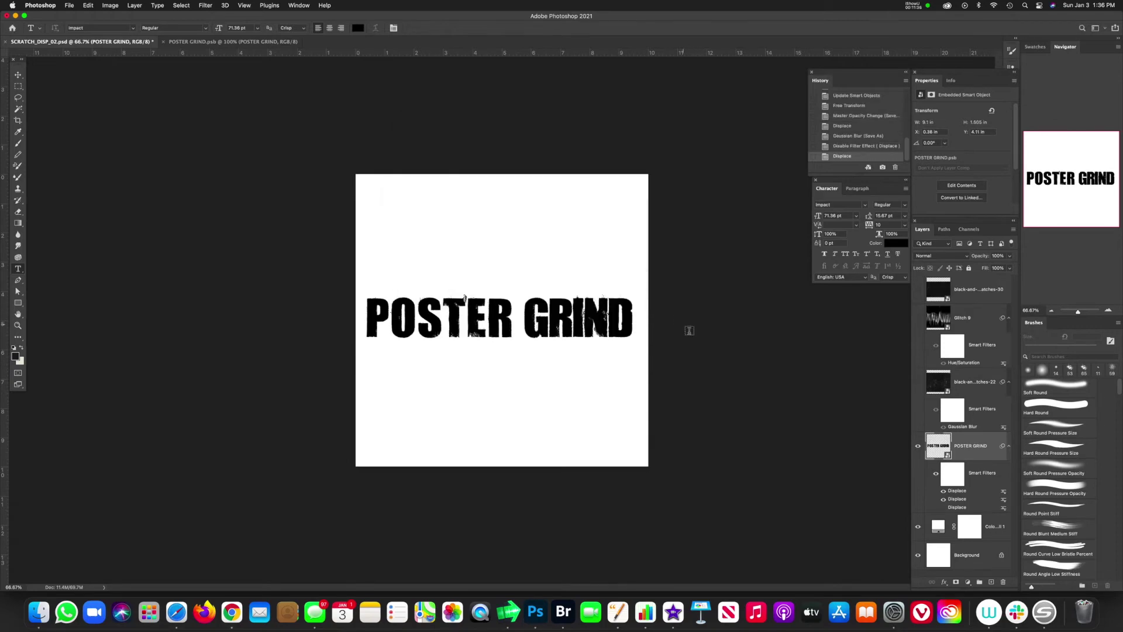
# Zoom in and toggle the three Displace filters to compare their distortion.
pyautogui.press('super+plus')
pyautogui.press('super+plus')
pyautogui.press('super+plus')
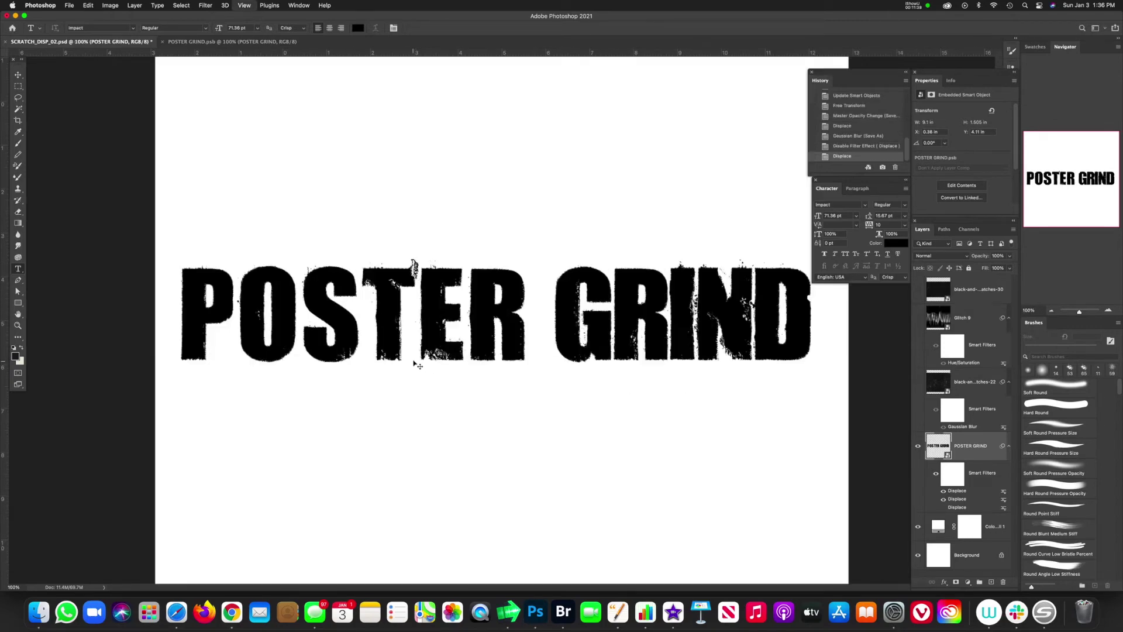
pyautogui.hscroll(-5, 441, 415)
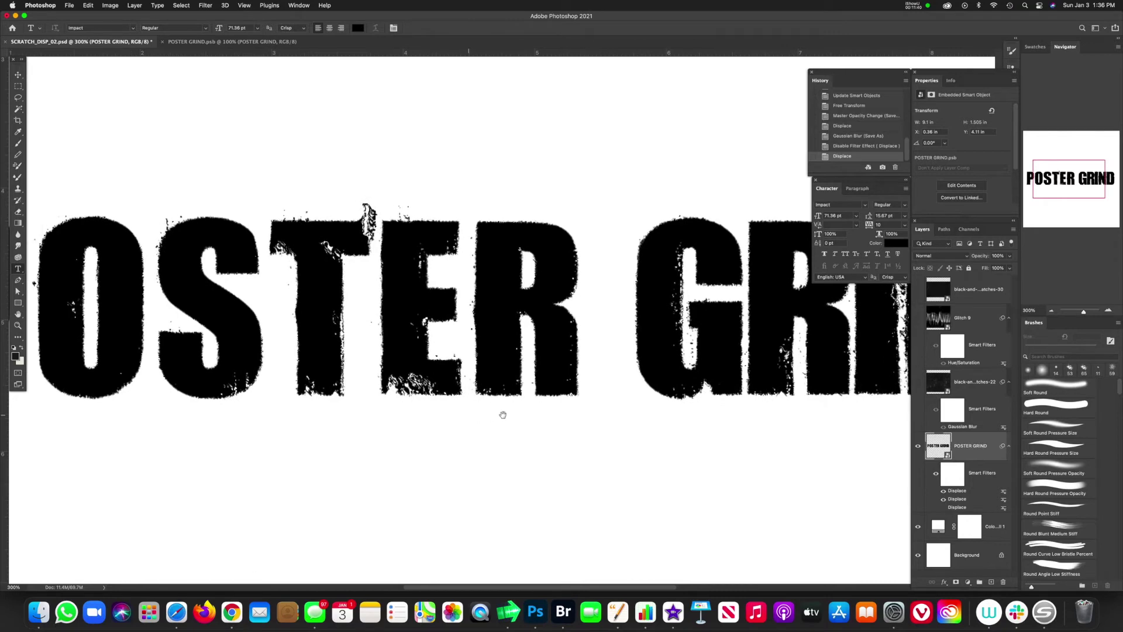
pyautogui.scroll(-2, 466, 413)
pyautogui.click(943, 499)
pyautogui.click(943, 508)
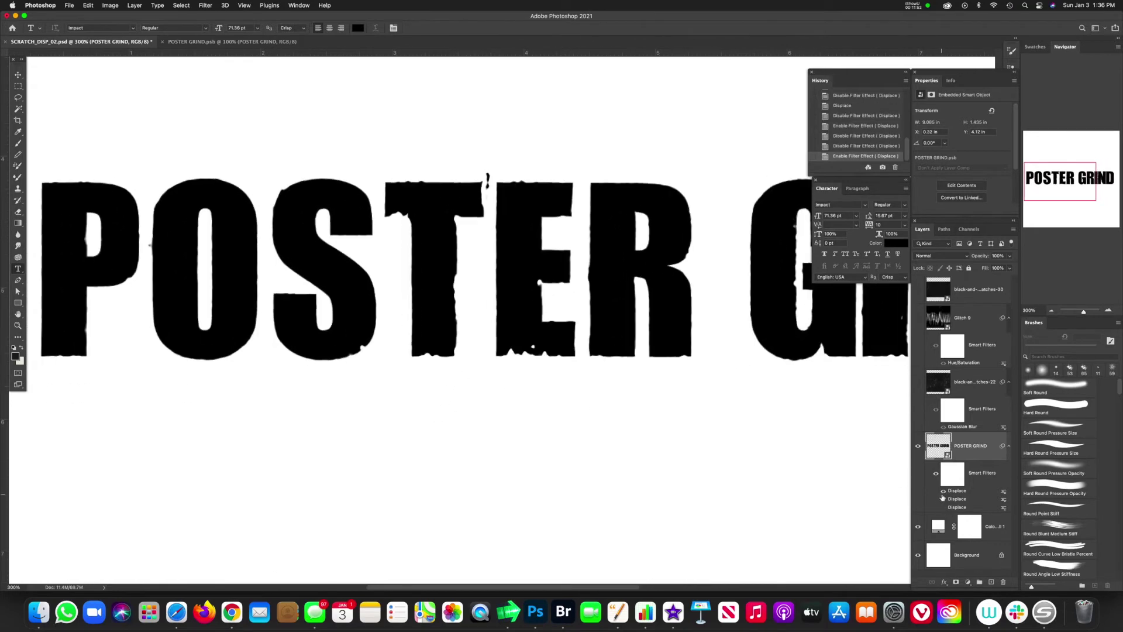
pyautogui.click(943, 507)
pyautogui.click(943, 507)
pyautogui.click(943, 507)
pyautogui.click(943, 491)
pyautogui.click(943, 508)
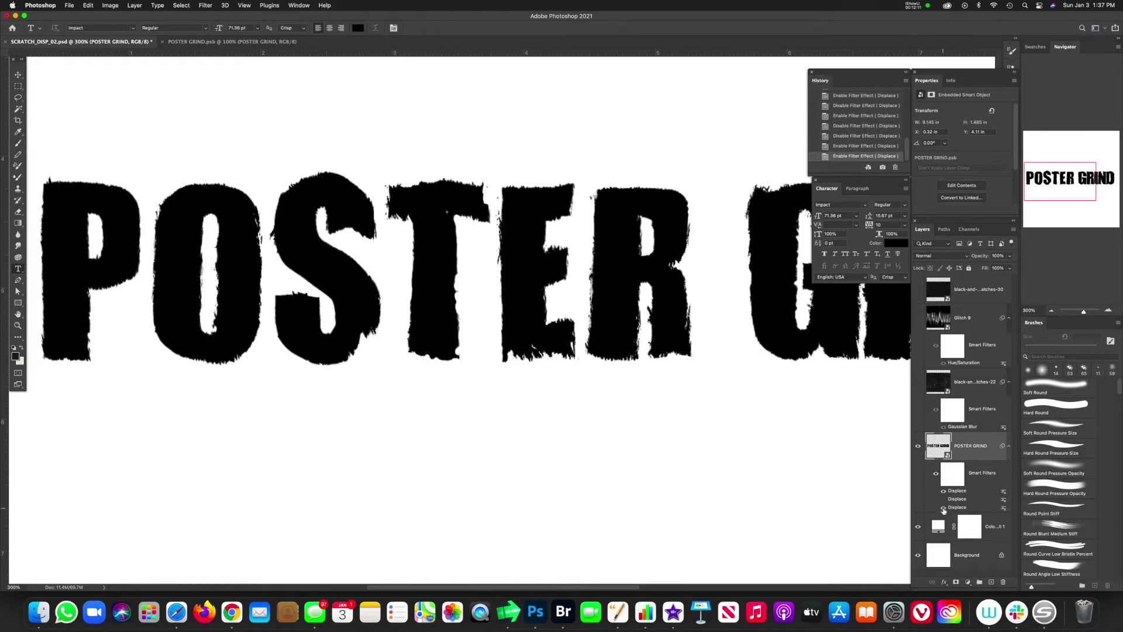
pyautogui.click(943, 499)
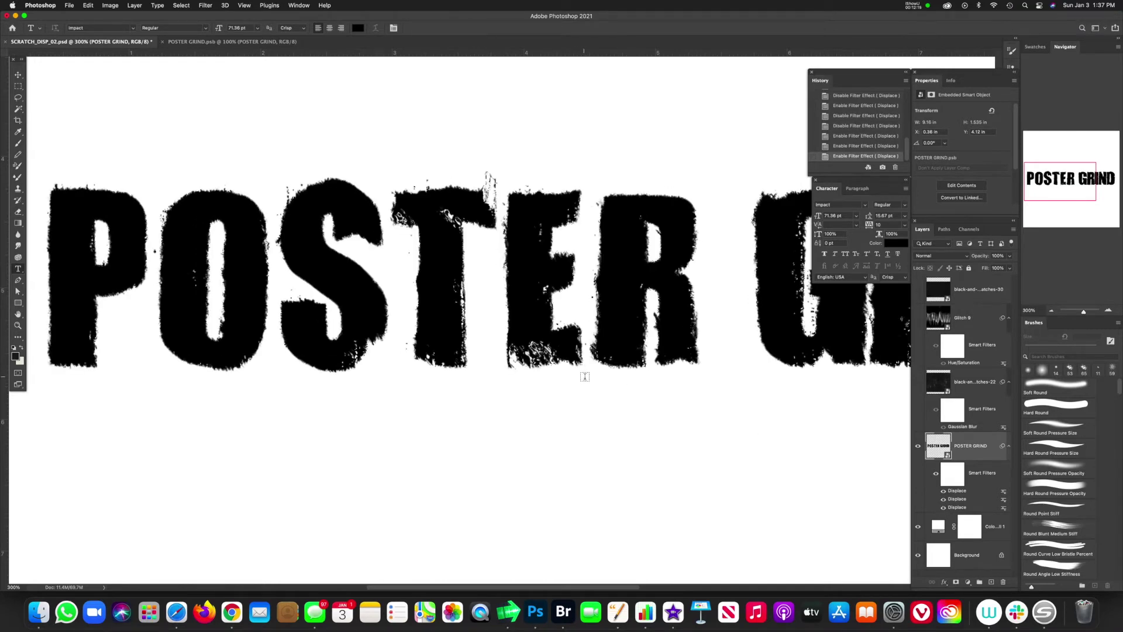
# Zoom out, compare the Displace filters again leaving all three on, and select the scratches-22 layer.
pyautogui.press('super+minus')
pyautogui.press('super+minus')
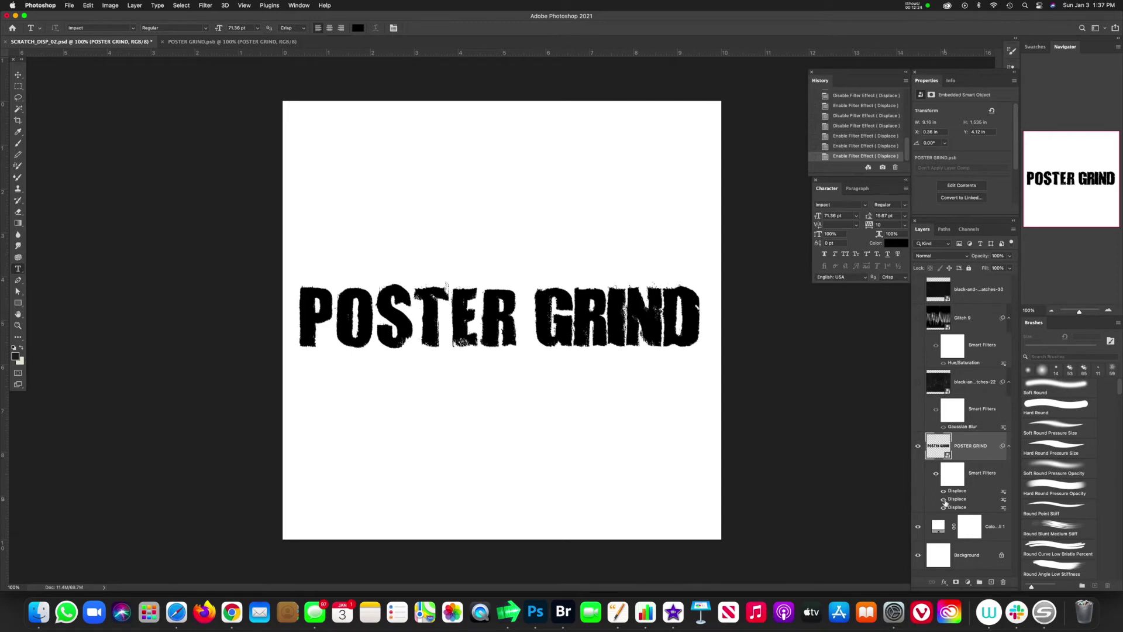
pyautogui.click(944, 502)
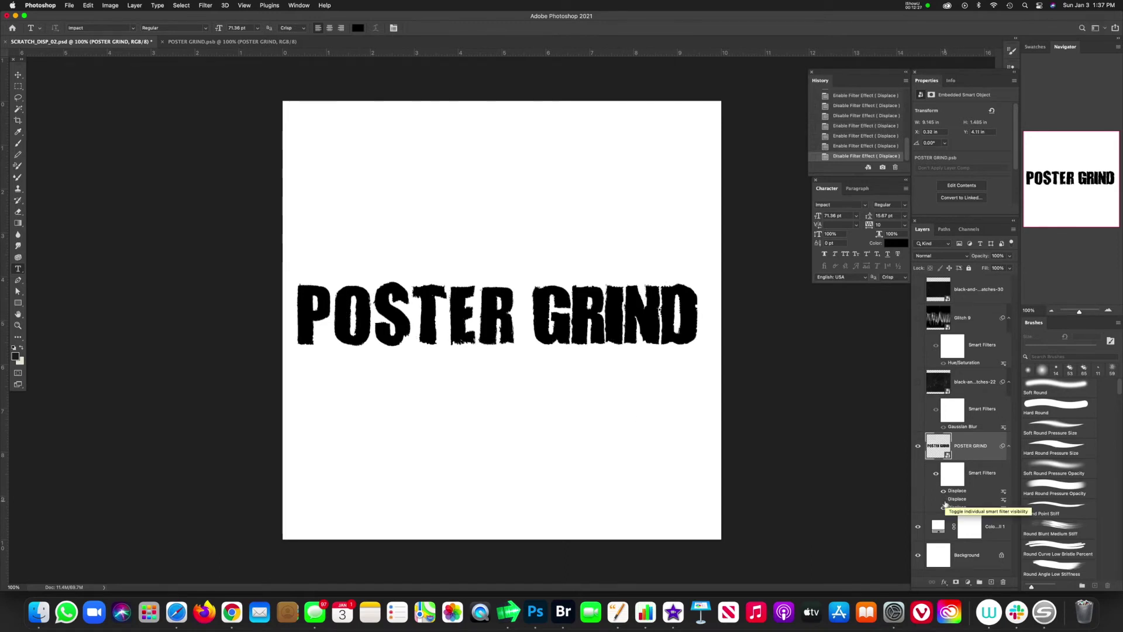
pyautogui.click(944, 507)
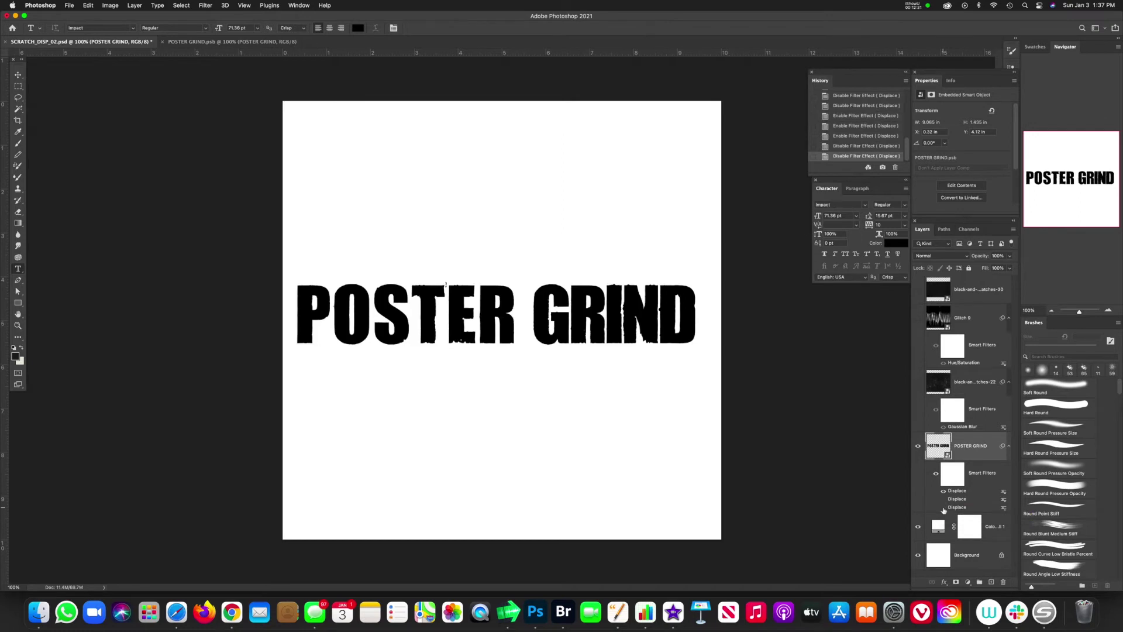
pyautogui.click(943, 492)
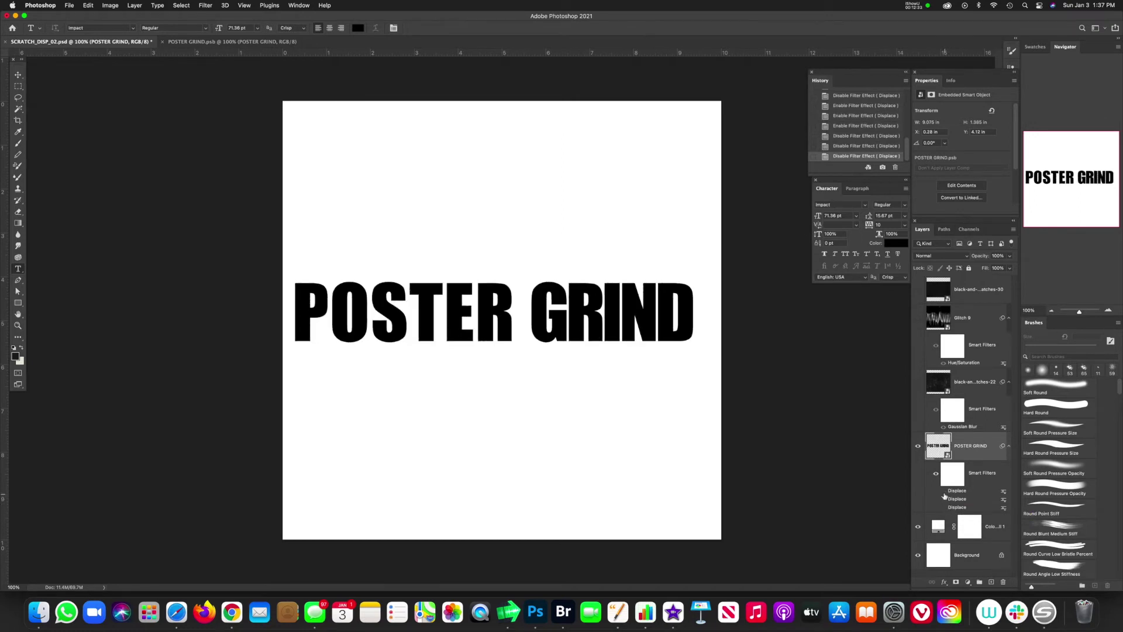
pyautogui.click(943, 491)
pyautogui.click(943, 500)
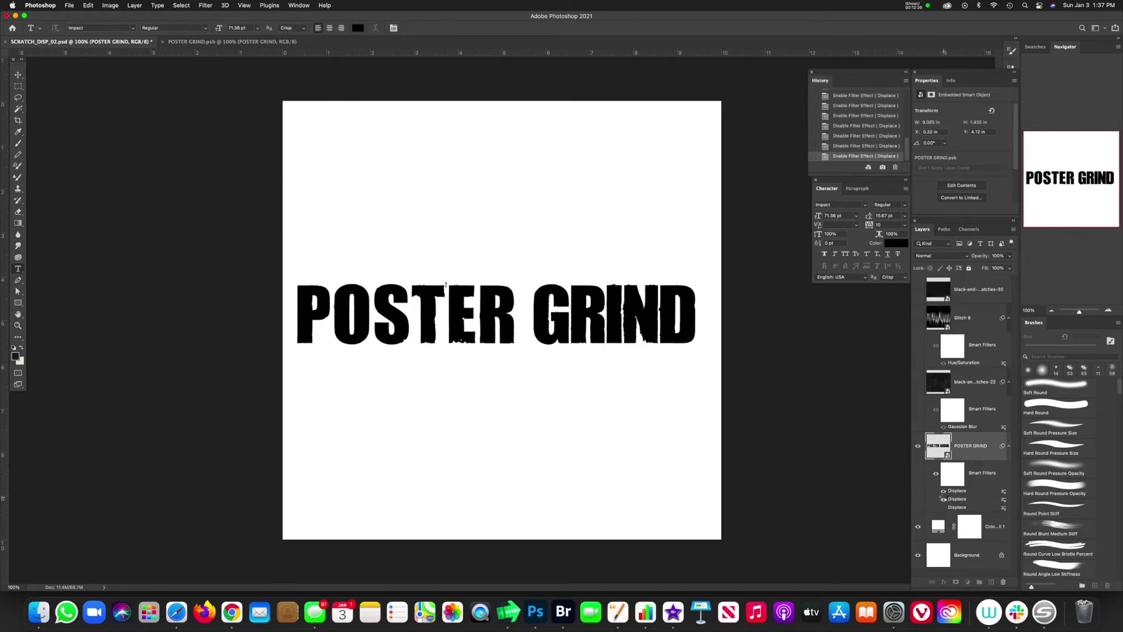
pyautogui.click(942, 499)
pyautogui.click(943, 507)
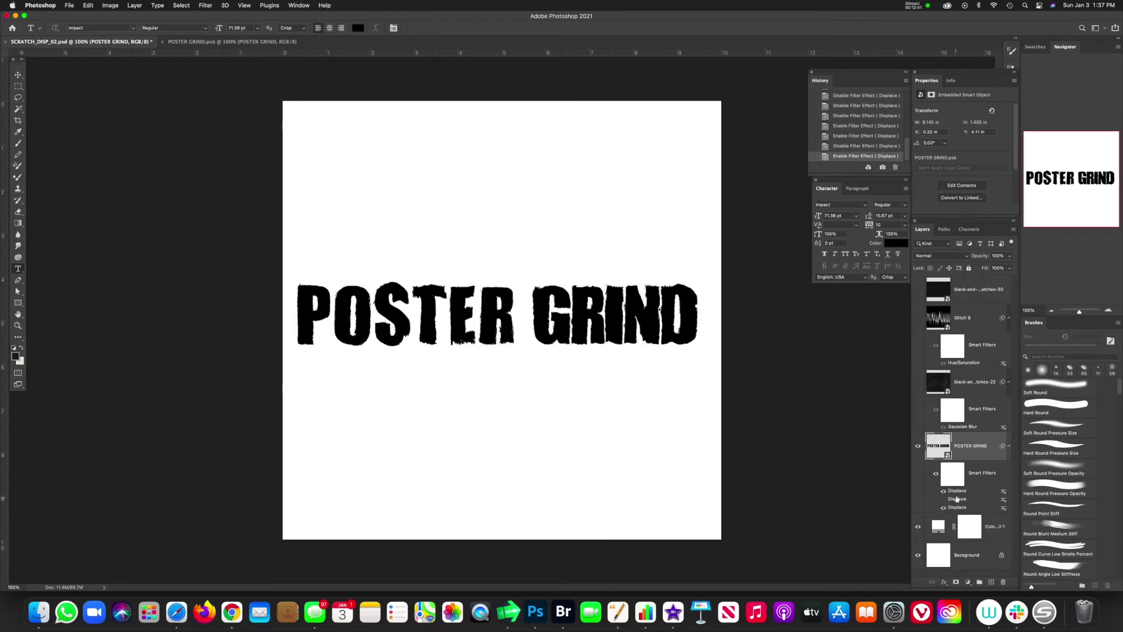
pyautogui.click(943, 499)
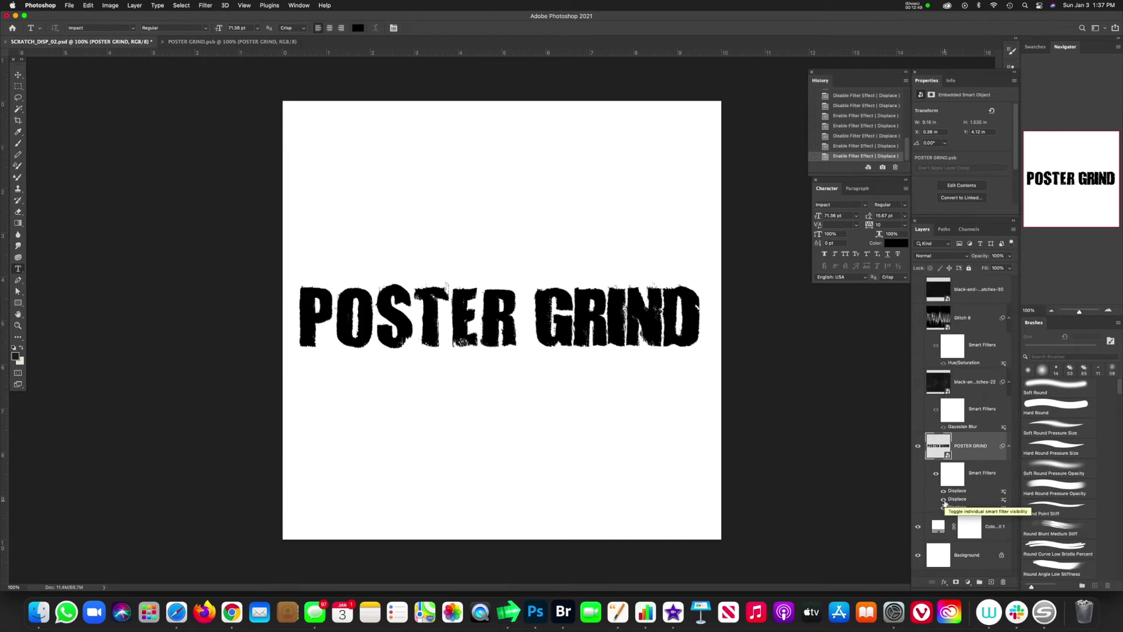
pyautogui.click(936, 381)
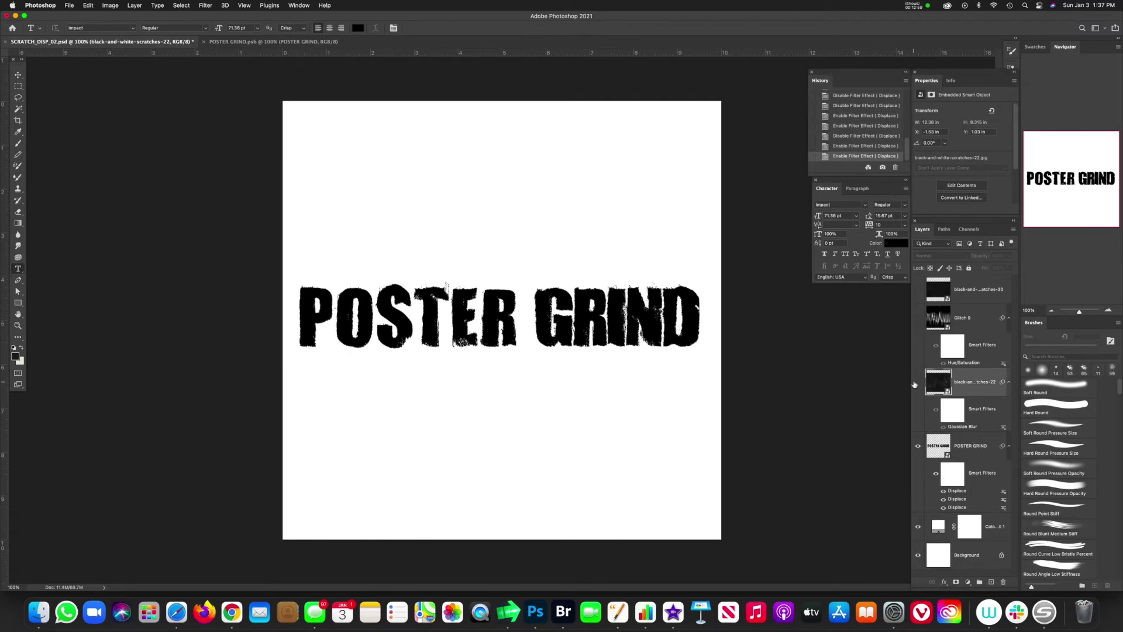
# Preview the scratches-22 and scratches-30 textures, then open the scratches-30 smart object's contents.
pyautogui.click(917, 382)
pyautogui.click(918, 383)
pyautogui.click(919, 290)
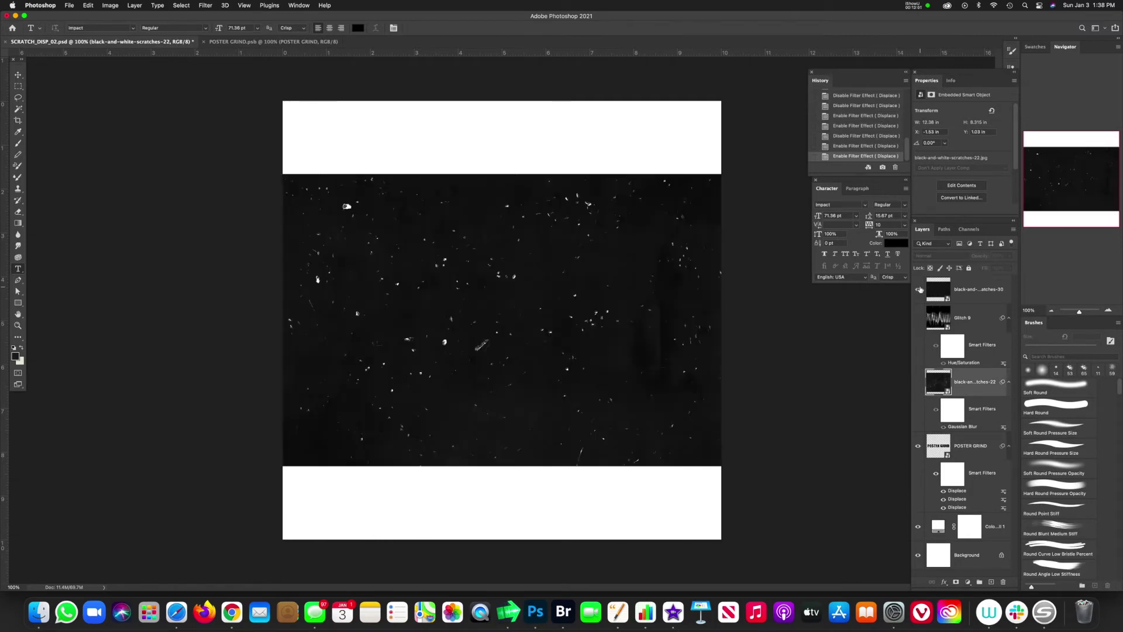
pyautogui.click(920, 290)
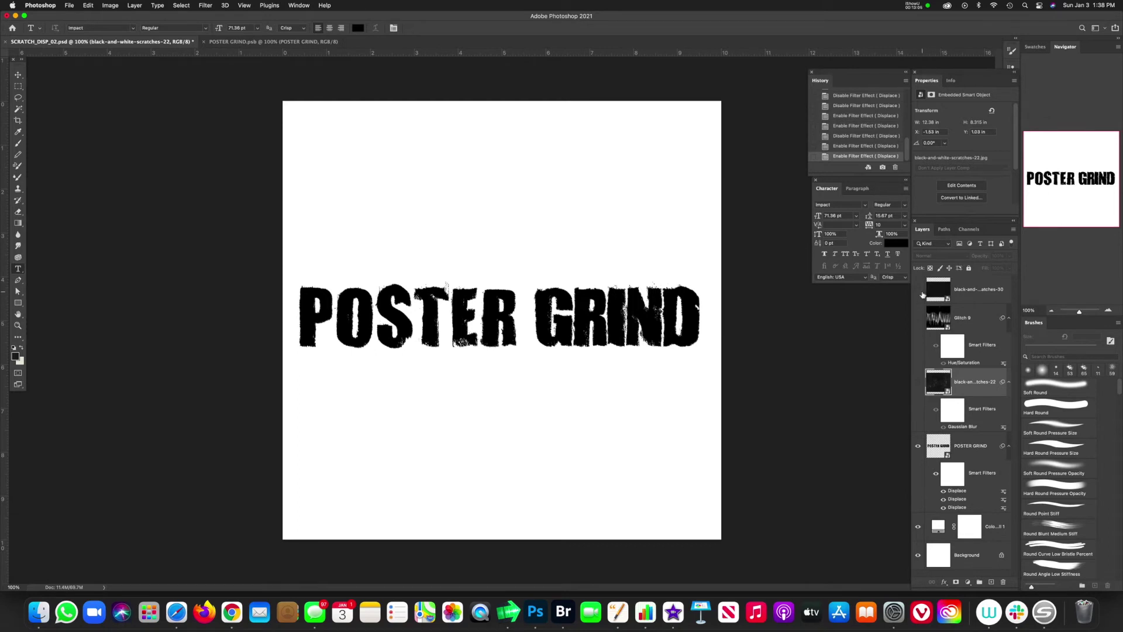
pyautogui.click(934, 296)
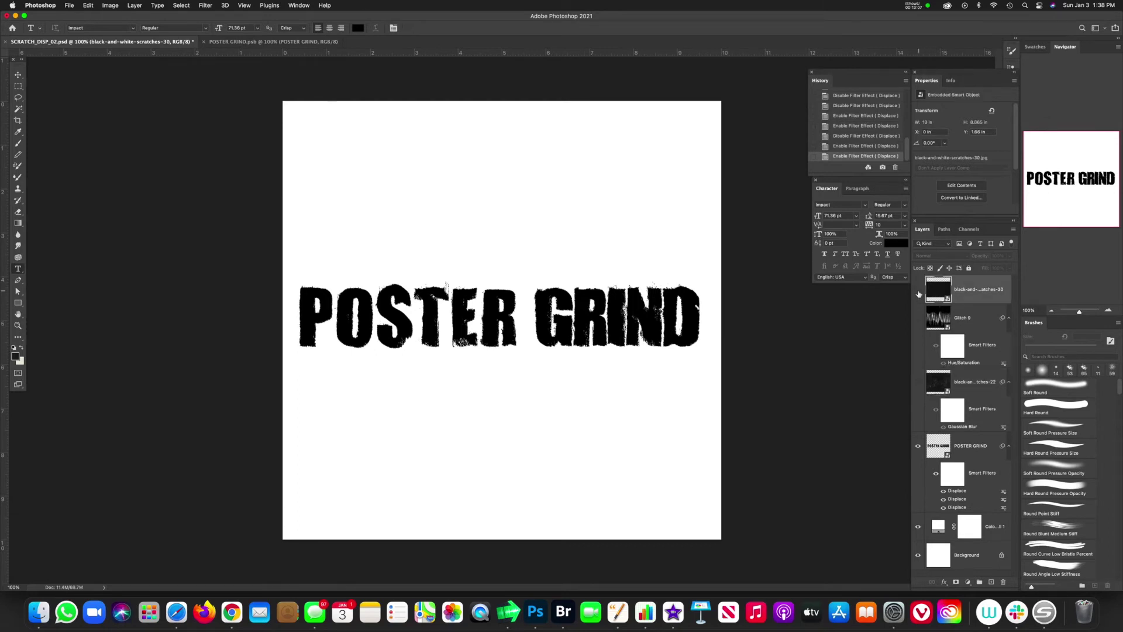
pyautogui.click(918, 290)
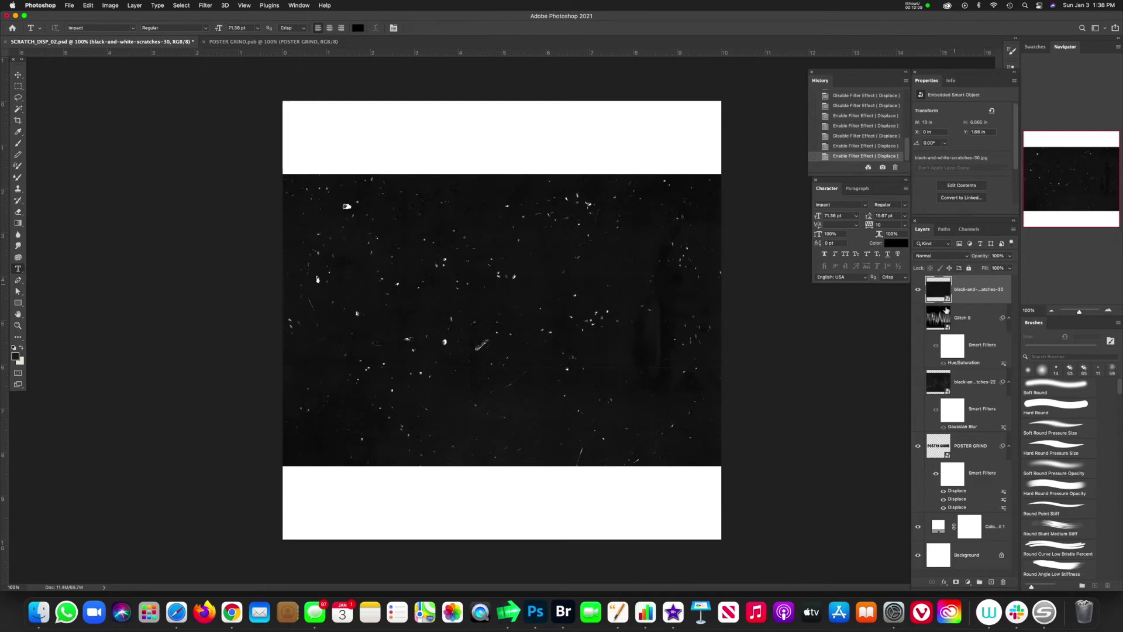
pyautogui.click(917, 289)
pyautogui.click(917, 289)
pyautogui.doubleClick(939, 299)
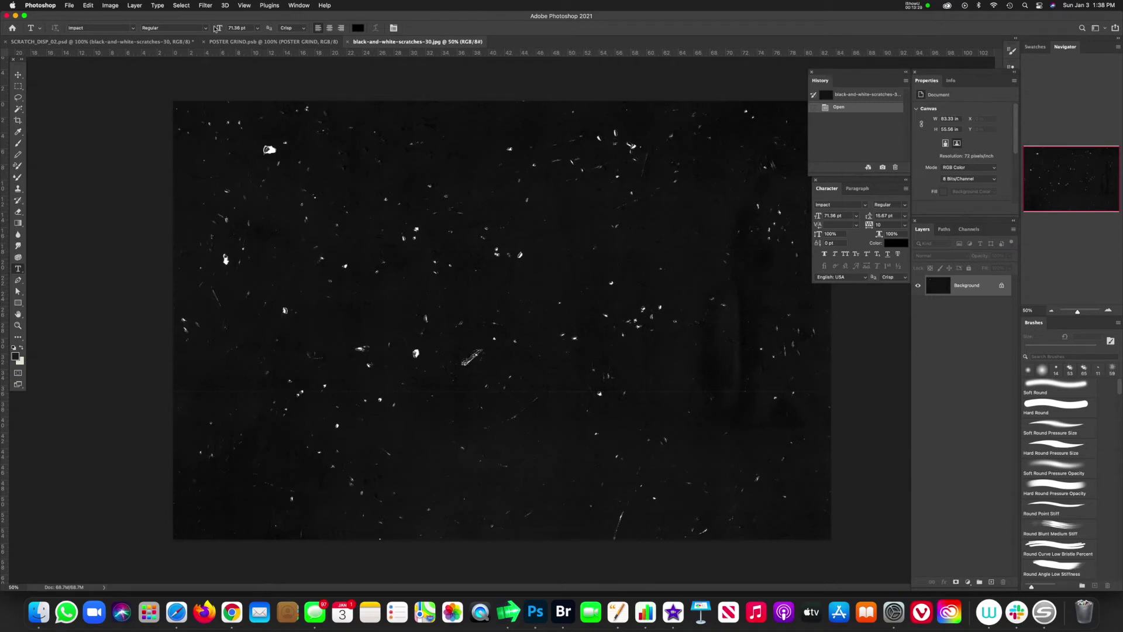
# Select the scratches with Color Range, settling on a tolerance of 22.
pyautogui.click(181, 6)
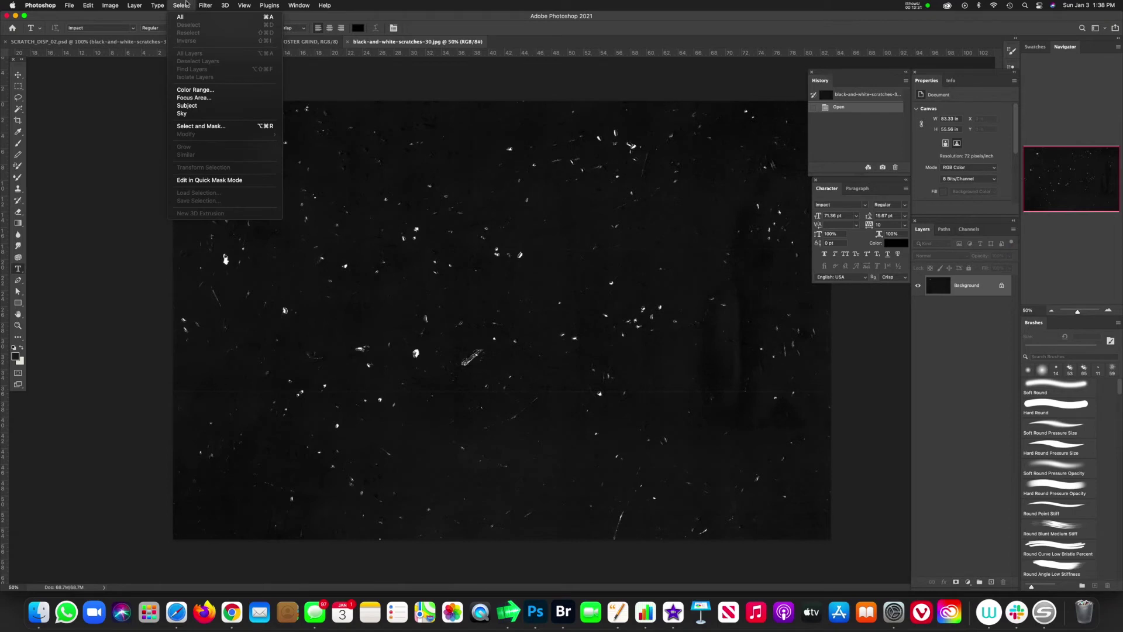
pyautogui.click(186, 6)
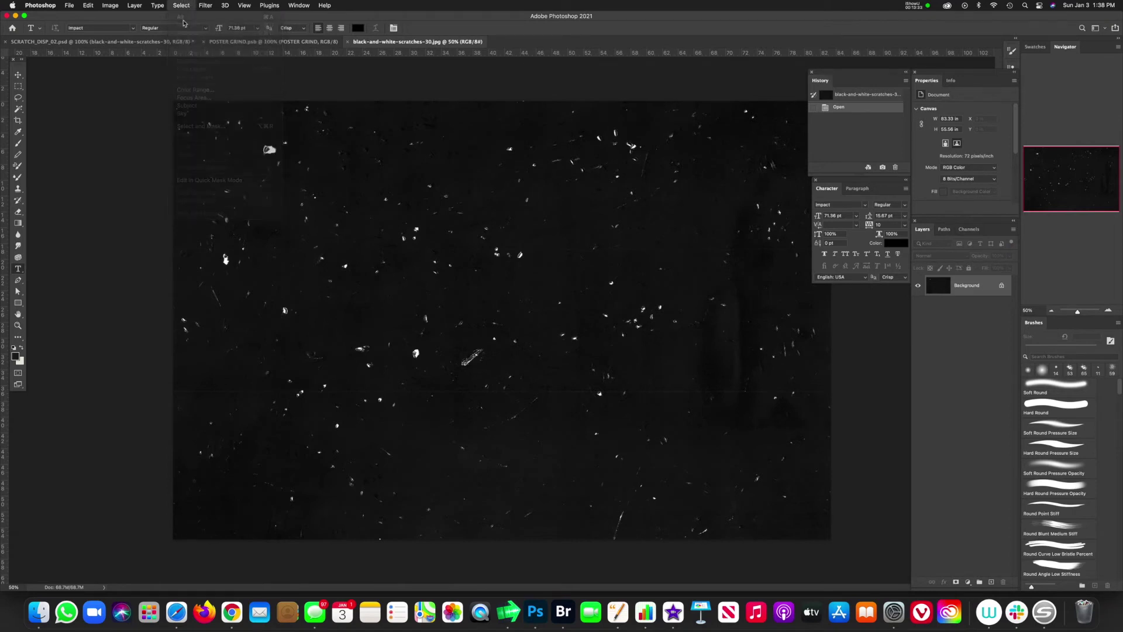
pyautogui.click(182, 5)
pyautogui.click(193, 89)
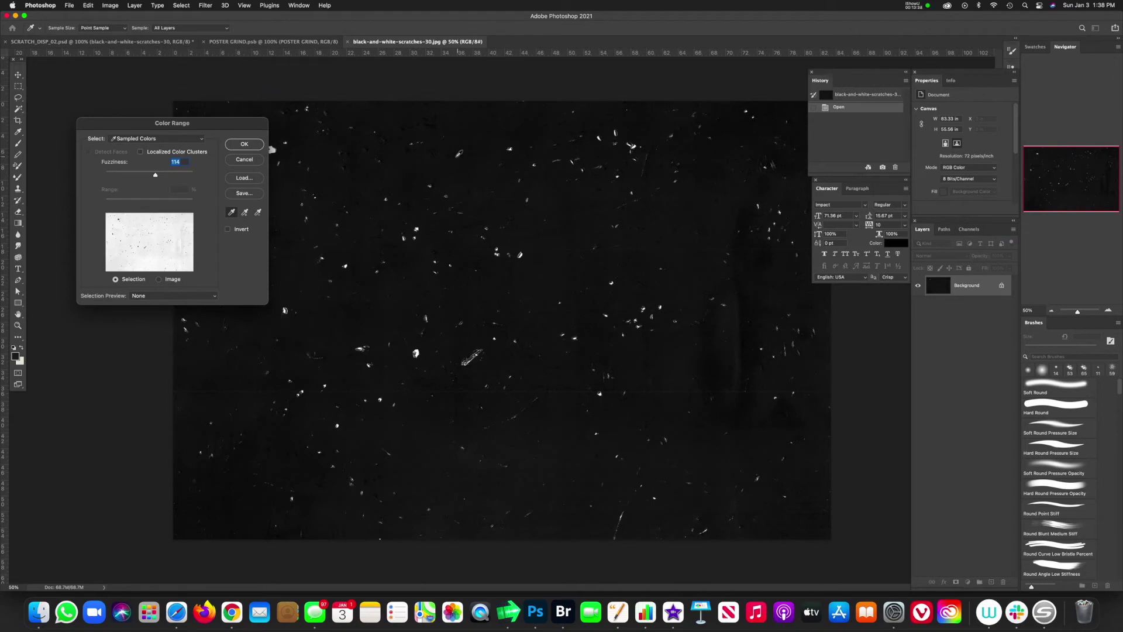
pyautogui.click(460, 158)
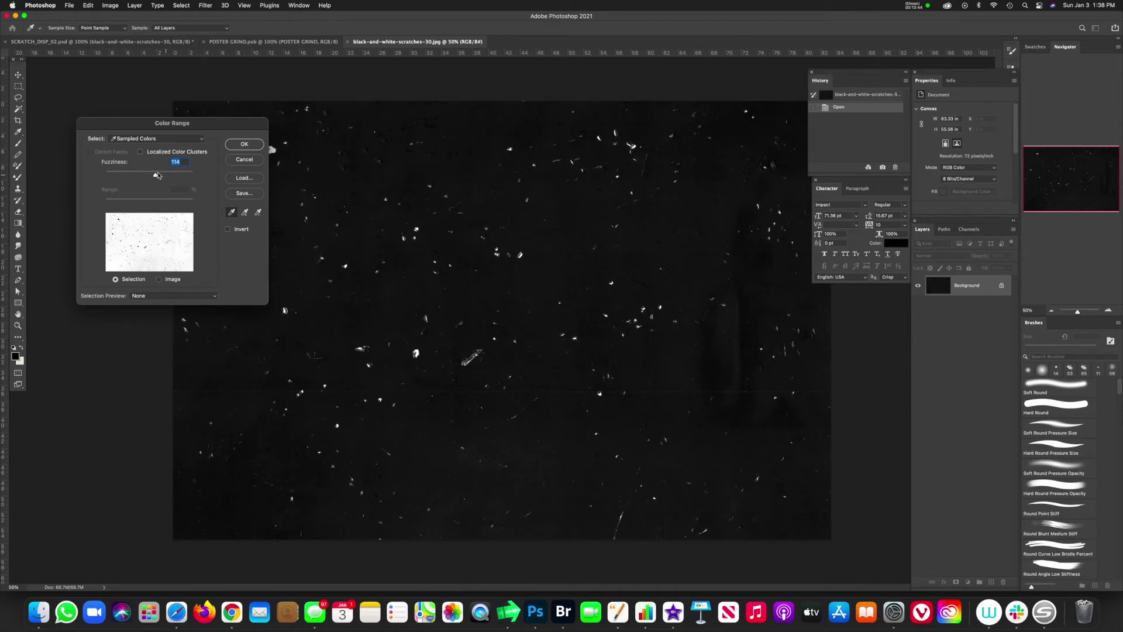
pyautogui.moveTo(156, 177); pyautogui.dragTo(180, 181)
pyautogui.moveTo(185, 176)
pyautogui.mouseDown()
pyautogui.moveTo(115, 176)
pyautogui.moveTo(162, 178)
pyautogui.mouseUp()
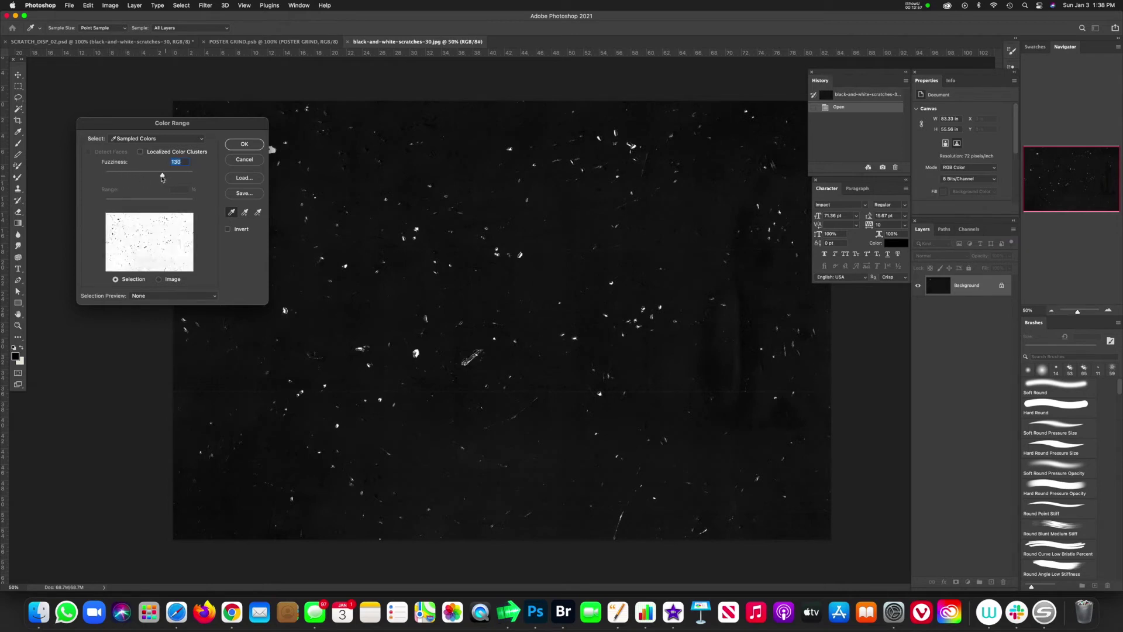
pyautogui.click(245, 144)
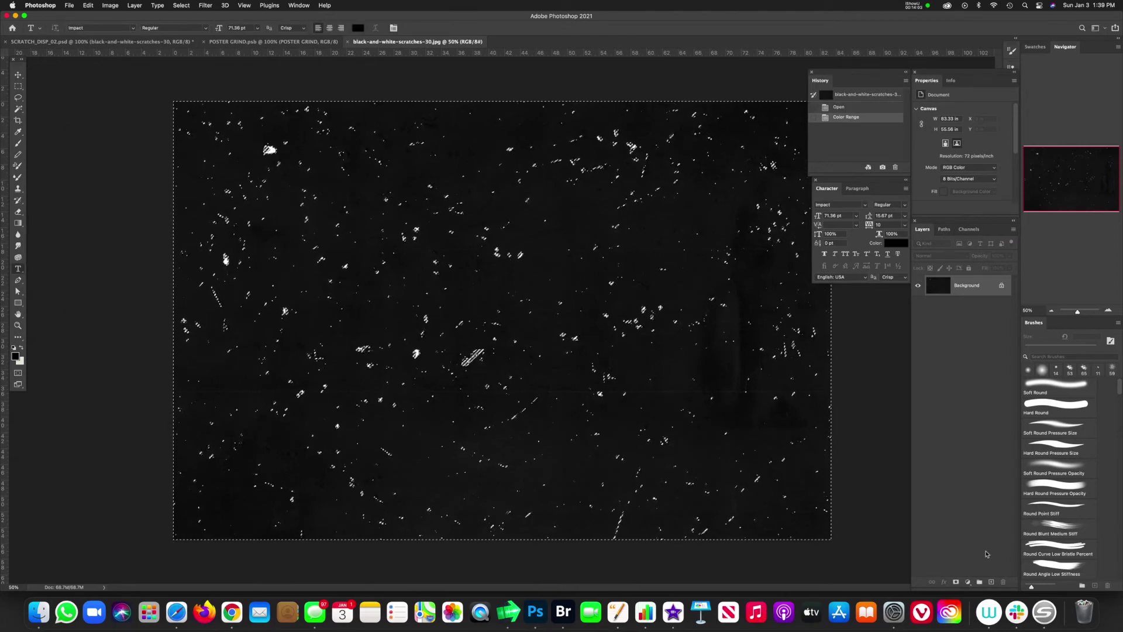
# Add a layer mask from the selection, invert it and invert it back.
pyautogui.click(956, 582)
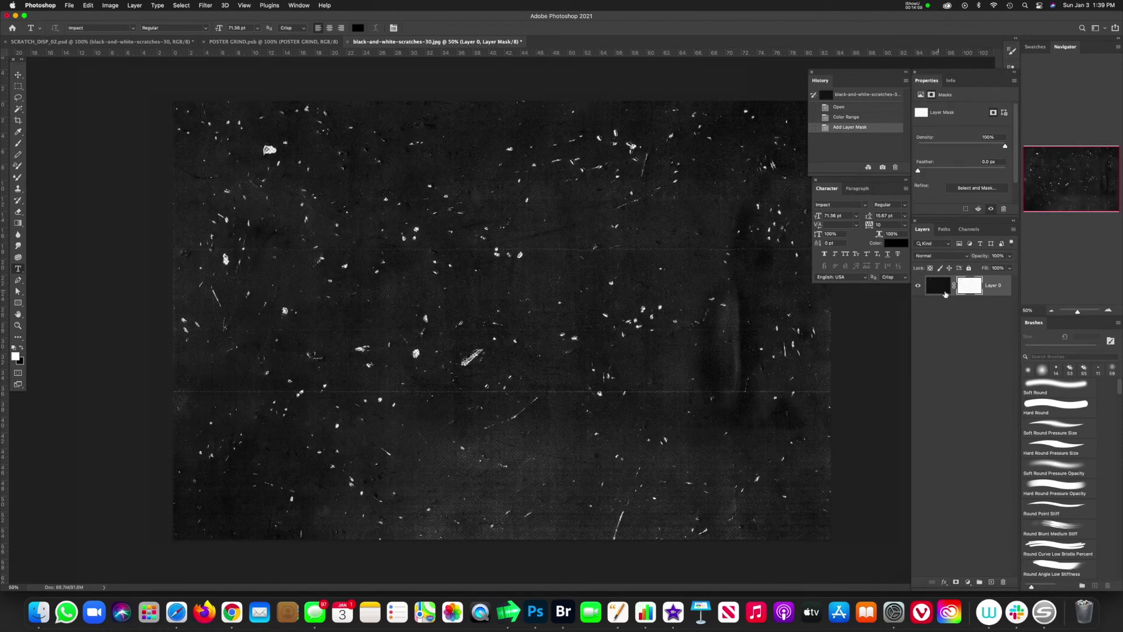
pyautogui.press('super+i')
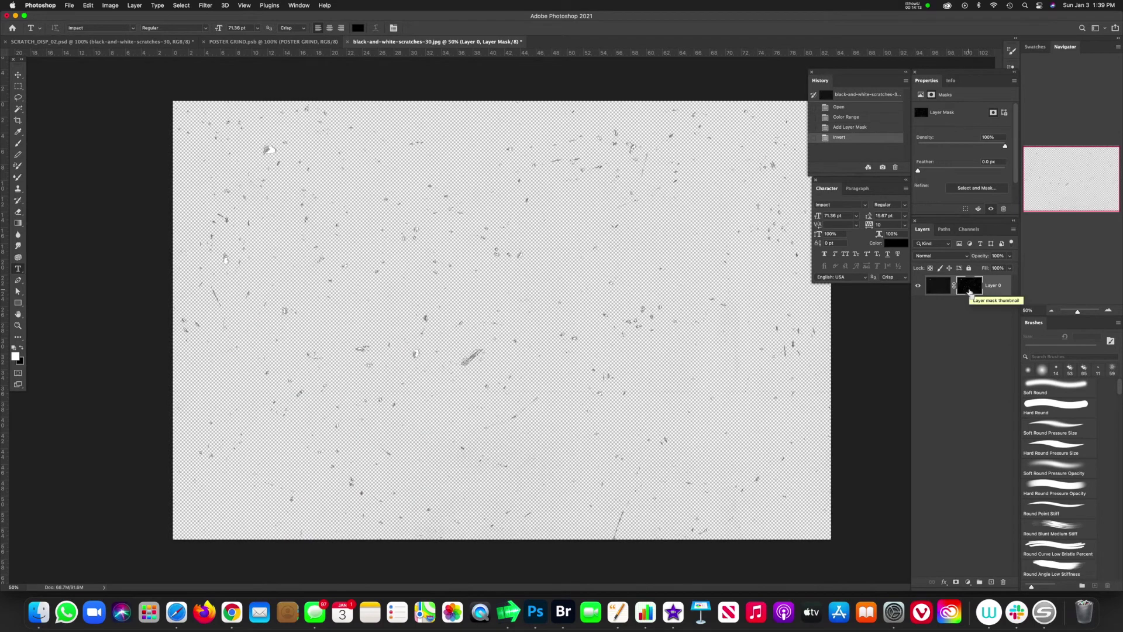
pyautogui.press('super+i')
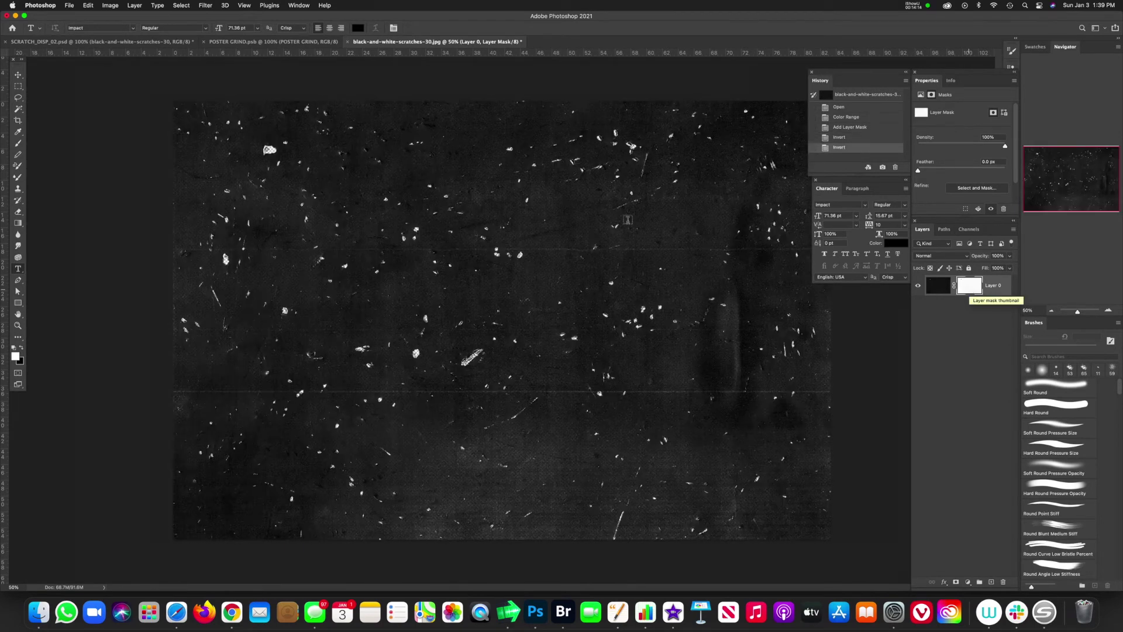
pyautogui.click(938, 292)
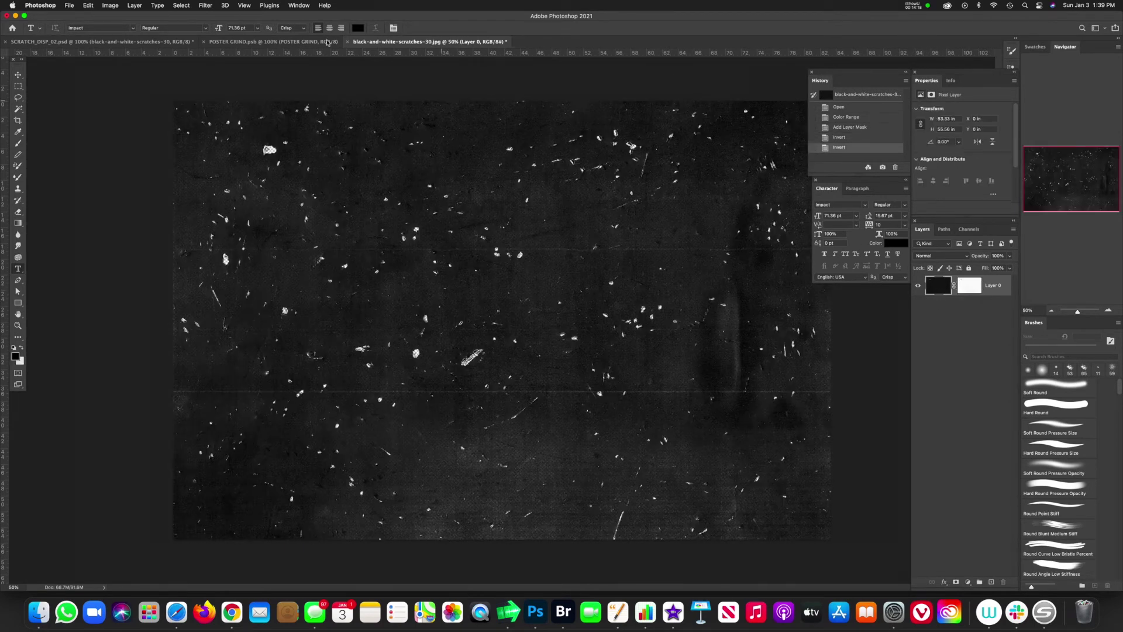
# Drag the masked scratches into SCRATCH_DISP_02 as Layer 1, compare visibility, and leave Layer 1 hidden.
pyautogui.click(155, 42)
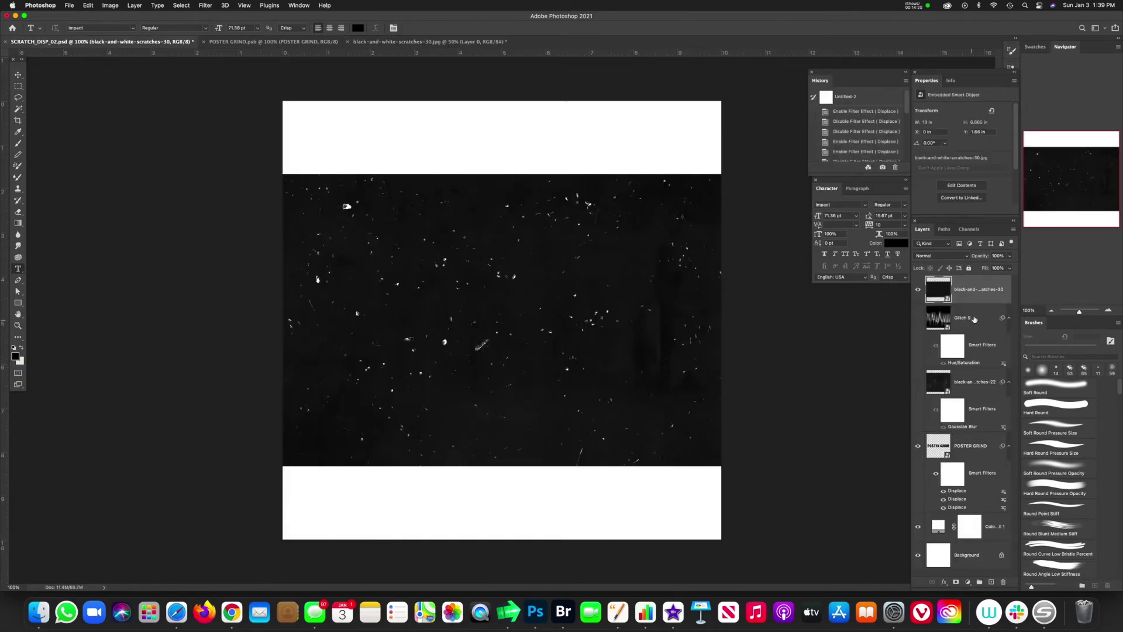
pyautogui.moveTo(966, 317); pyautogui.dragTo(962, 316)
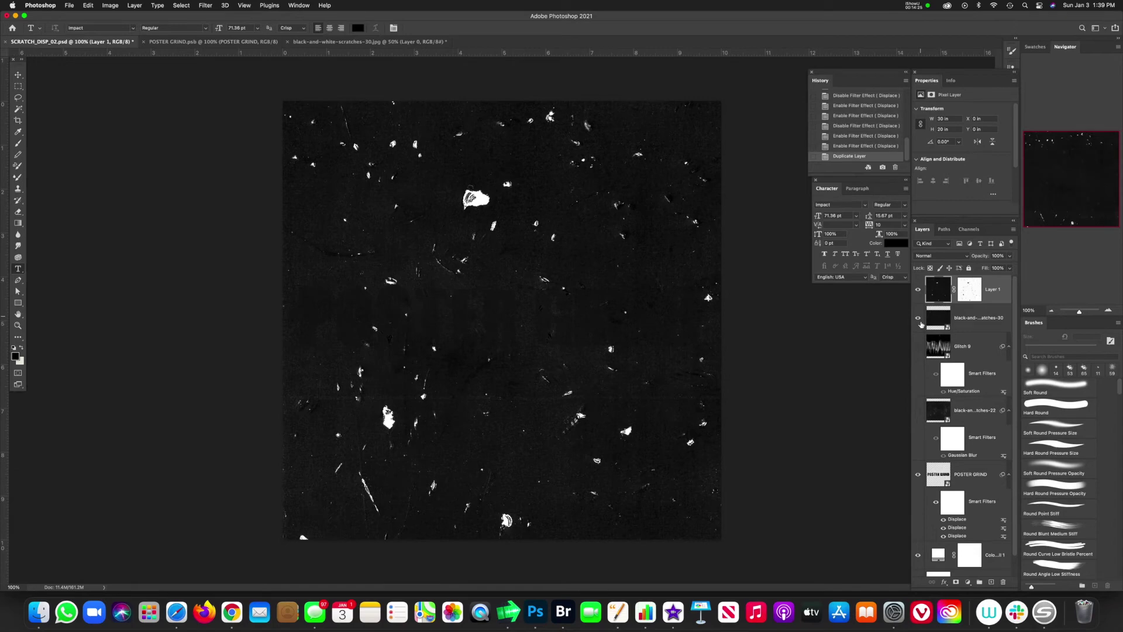
pyautogui.click(943, 321)
pyautogui.click(918, 319)
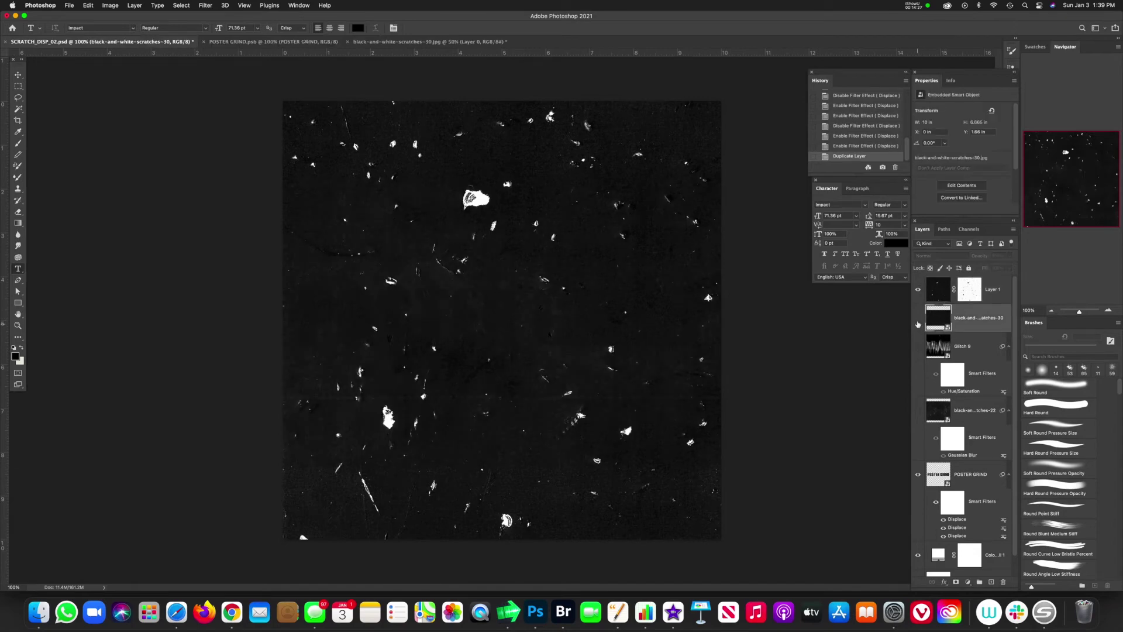
pyautogui.click(918, 291)
pyautogui.click(918, 290)
pyautogui.click(918, 292)
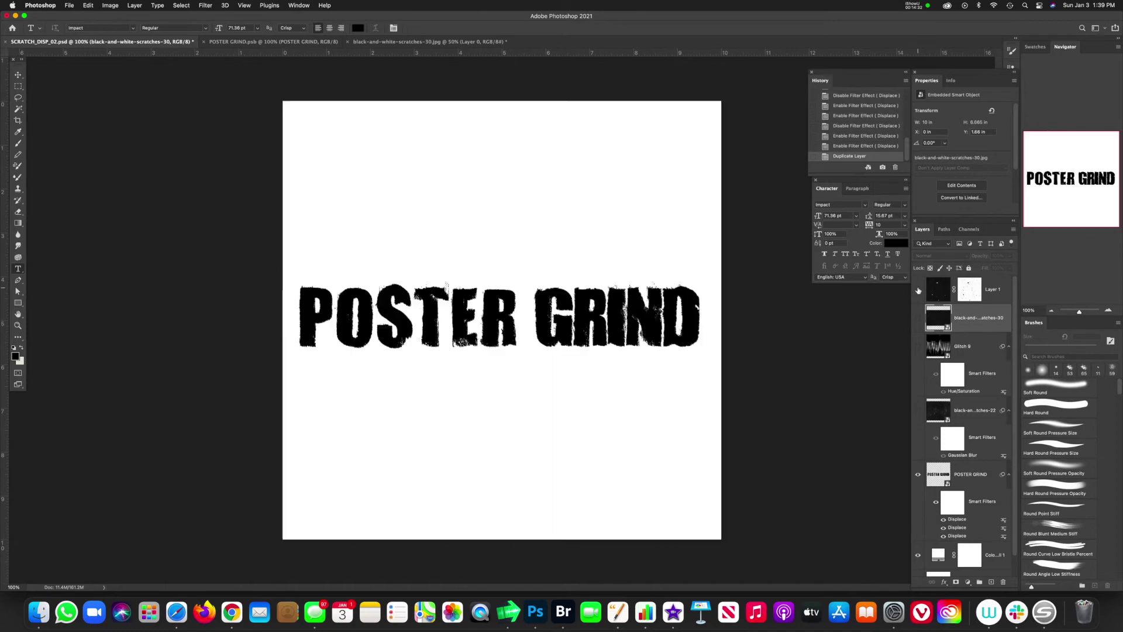
pyautogui.click(918, 293)
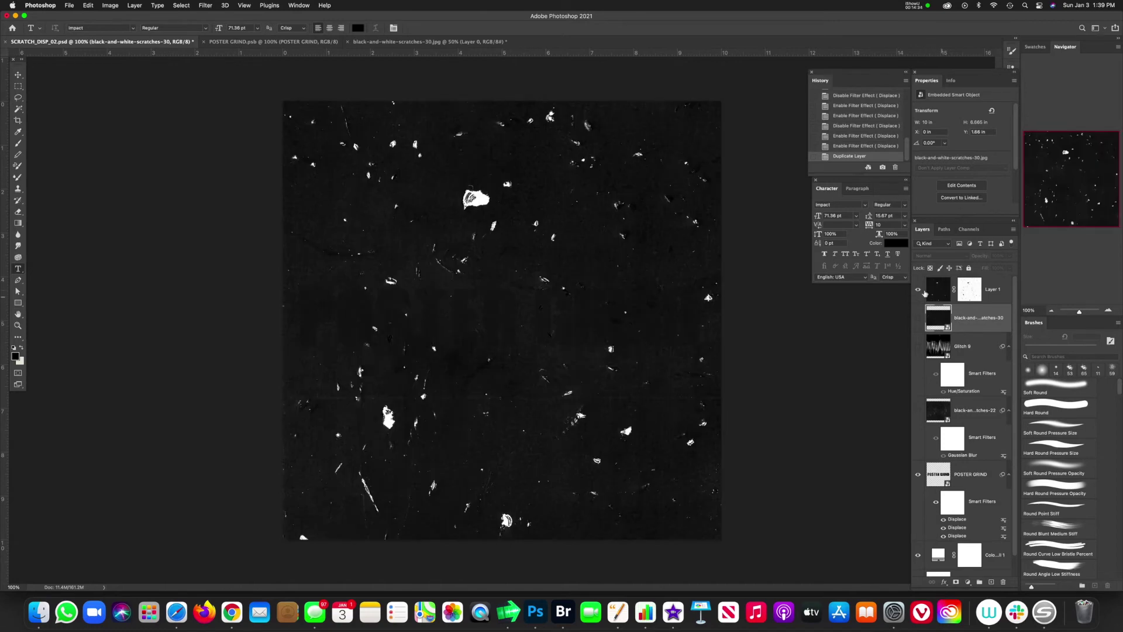
pyautogui.click(919, 290)
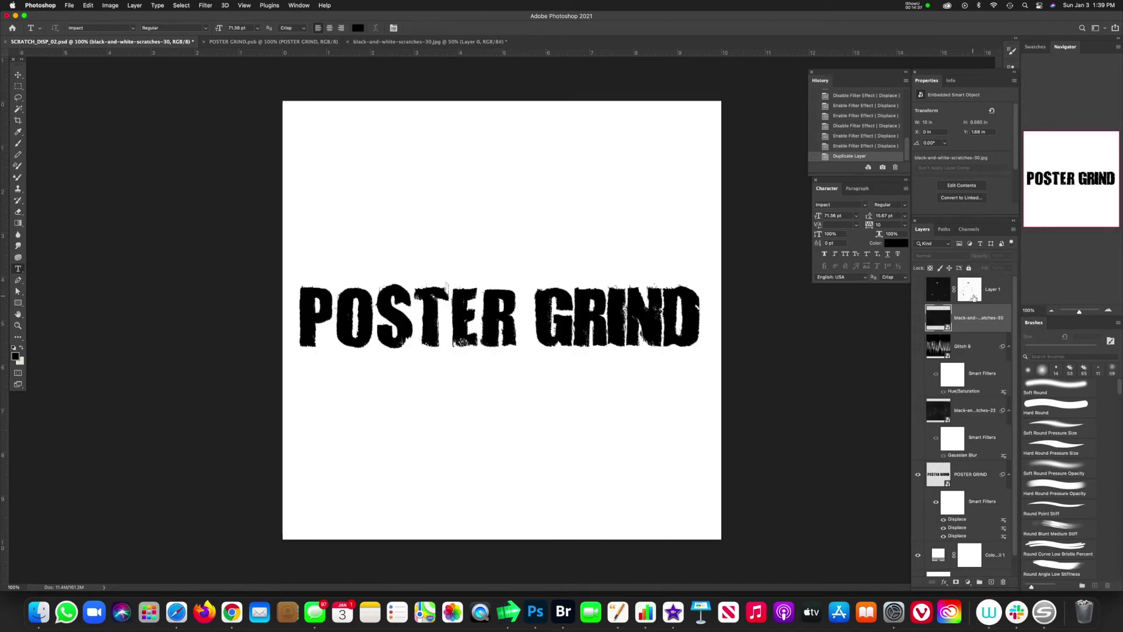
pyautogui.keyDown('alt'); pyautogui.click(974, 297); pyautogui.keyUp('alt')
# Copy Layer 1's scratch mask onto the POSTER GRIND layer and view the distressed text.
pyautogui.moveTo(972, 294); pyautogui.dragTo(975, 482)
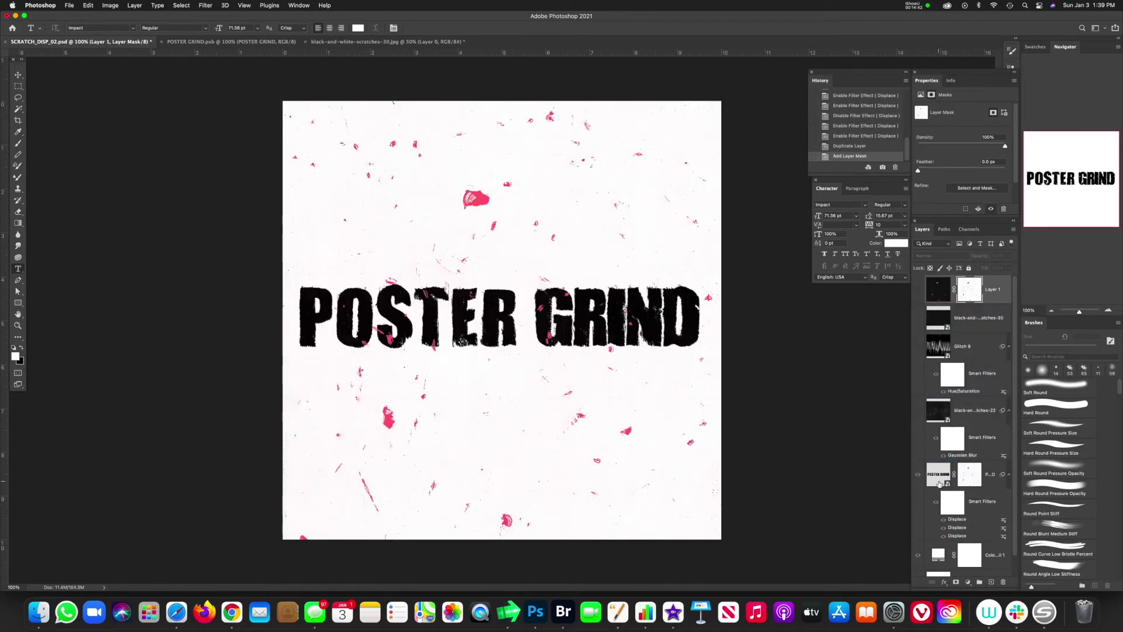
pyautogui.click(919, 475)
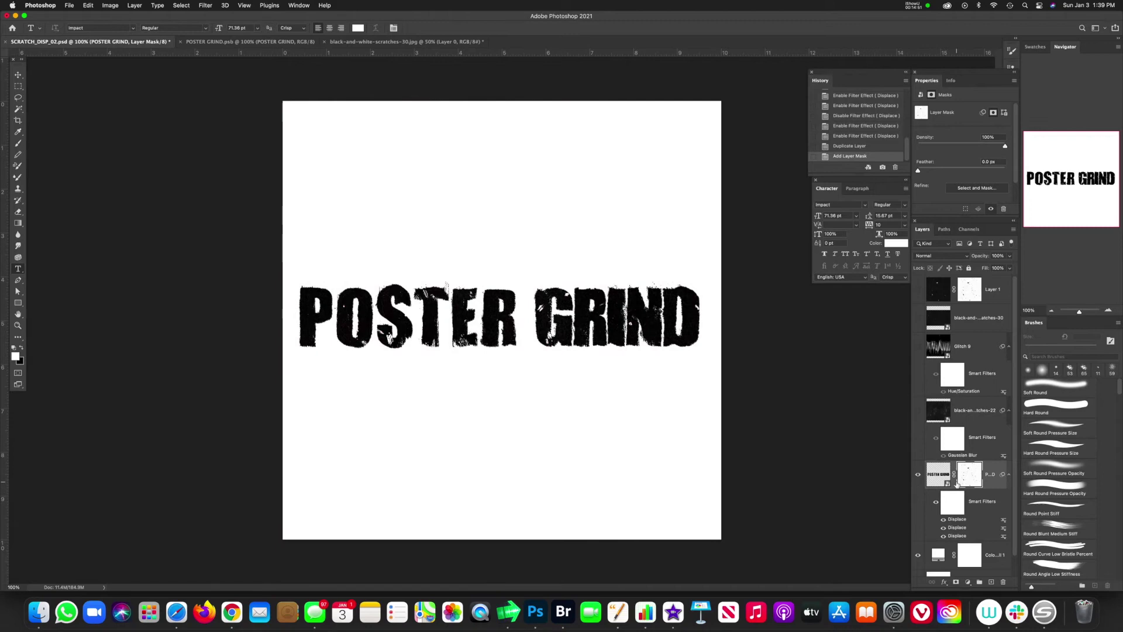
pyautogui.click(947, 477)
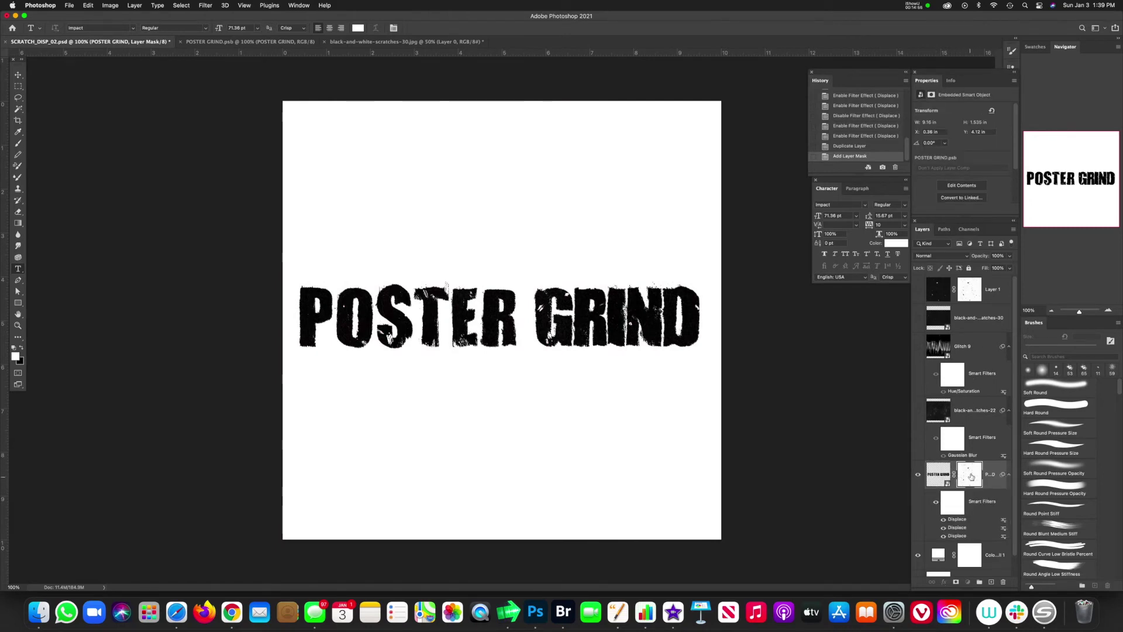
# Unlink the POSTER GRIND mask, then move it and scale it to 84.27%.
pyautogui.click(954, 474)
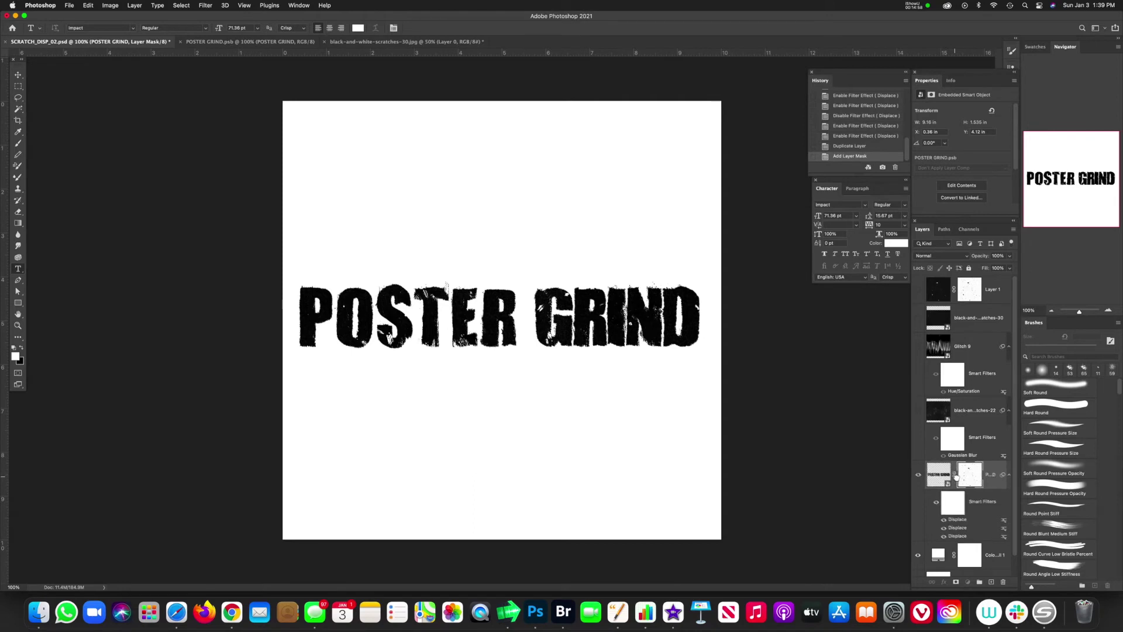
pyautogui.click(975, 478)
pyautogui.press('super+t')
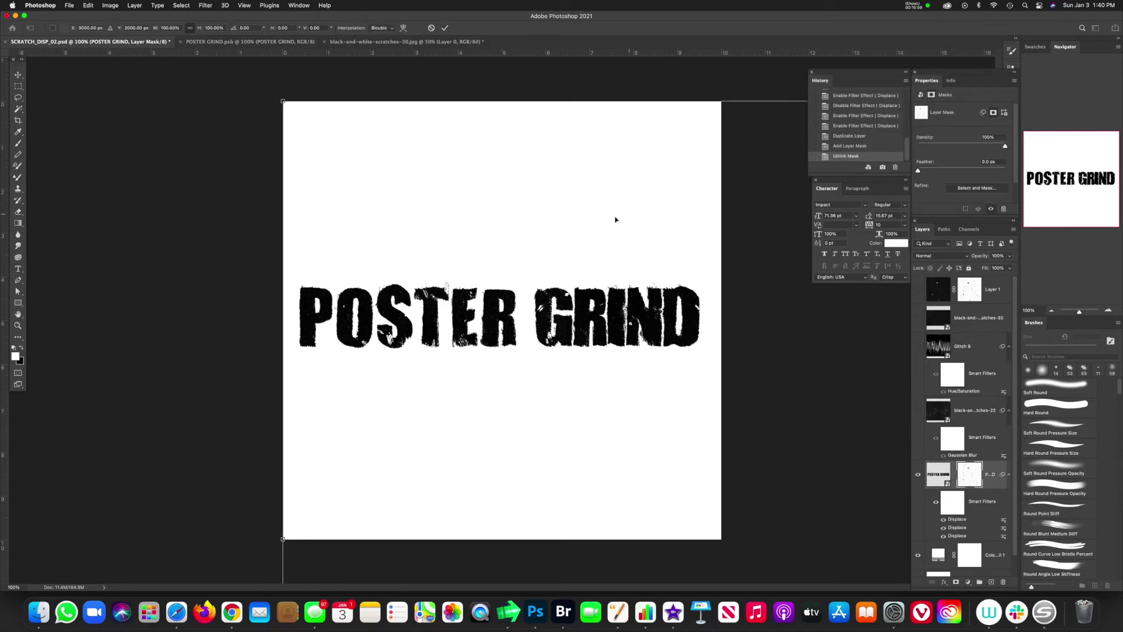
pyautogui.moveTo(614, 218); pyautogui.dragTo(725, 283)
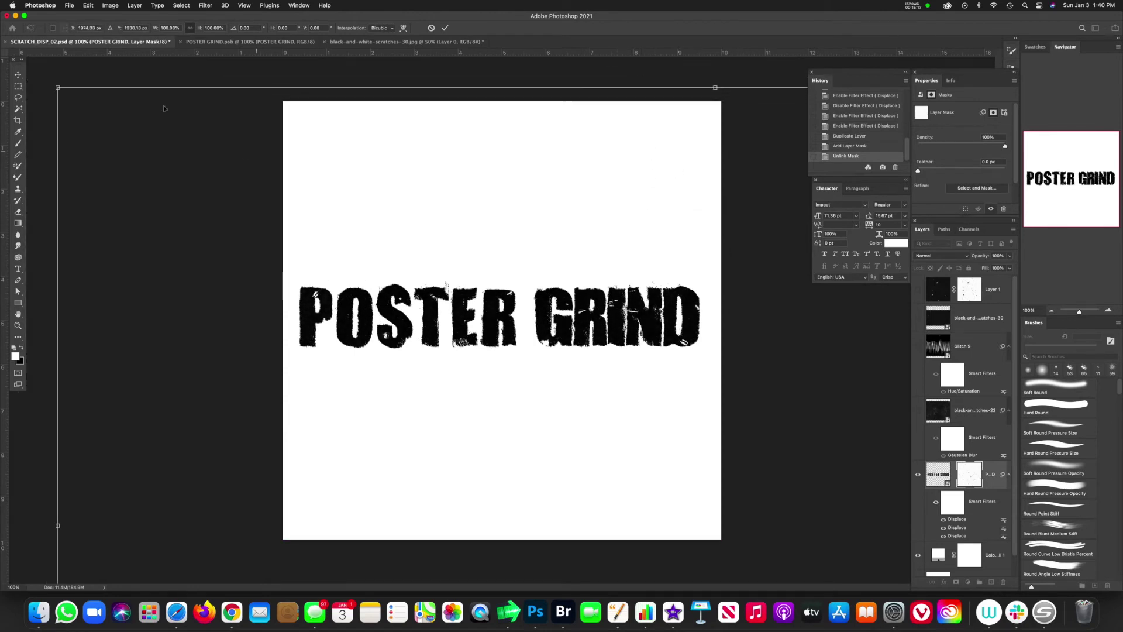
pyautogui.moveTo(52, 89); pyautogui.dragTo(257, 218)
pyautogui.moveTo(648, 315); pyautogui.dragTo(635, 262)
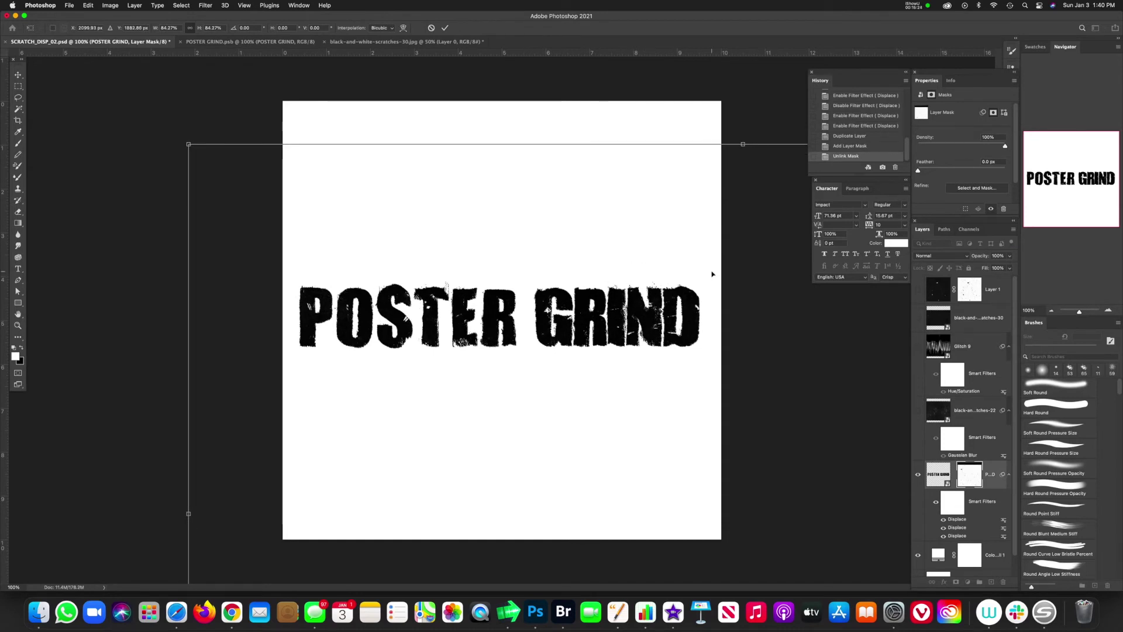
pyautogui.press('Return')
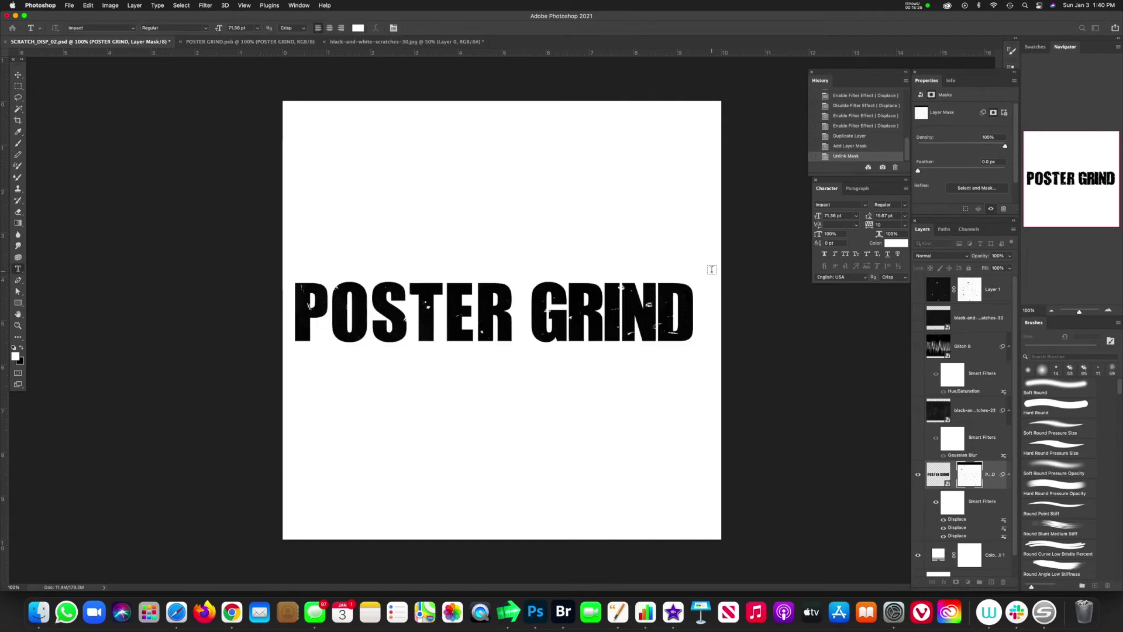
pyautogui.click(951, 476)
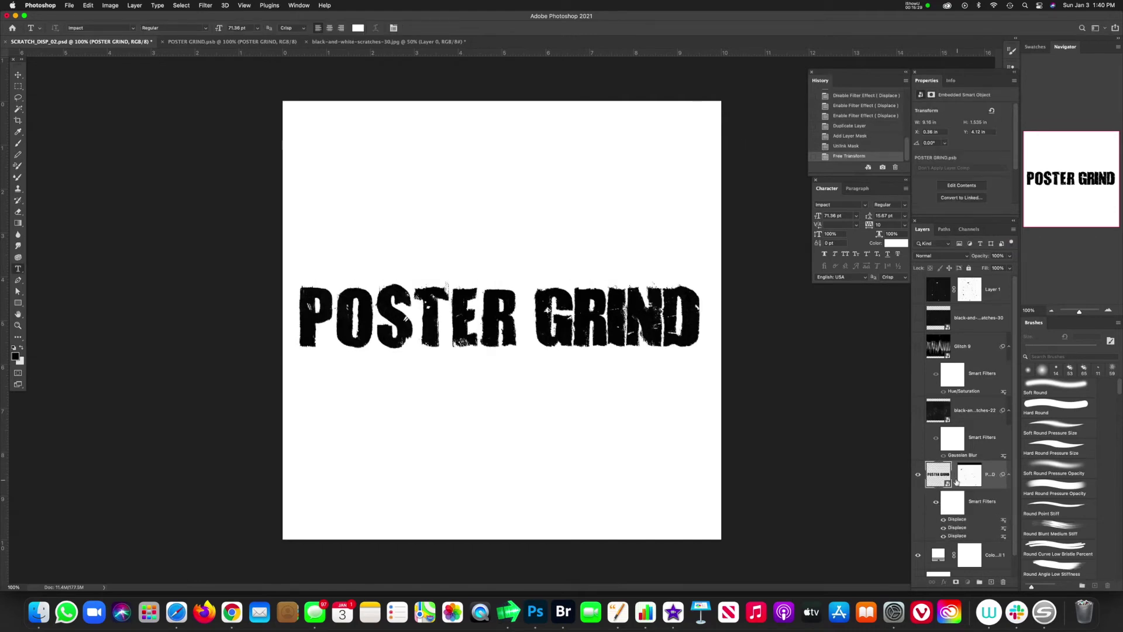
# Relink the mask to the POSTER GRIND text and return to the POSTER GRIND.psb document.
pyautogui.click(954, 474)
pyautogui.click(954, 474)
pyautogui.click(954, 475)
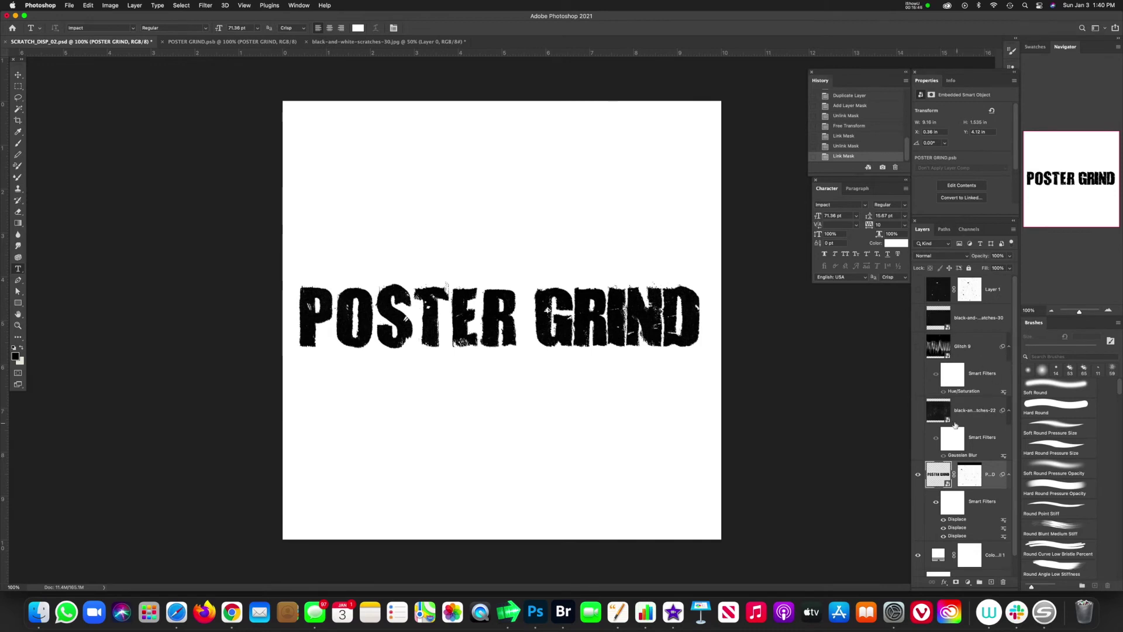
pyautogui.scroll(-1, 1014, 436)
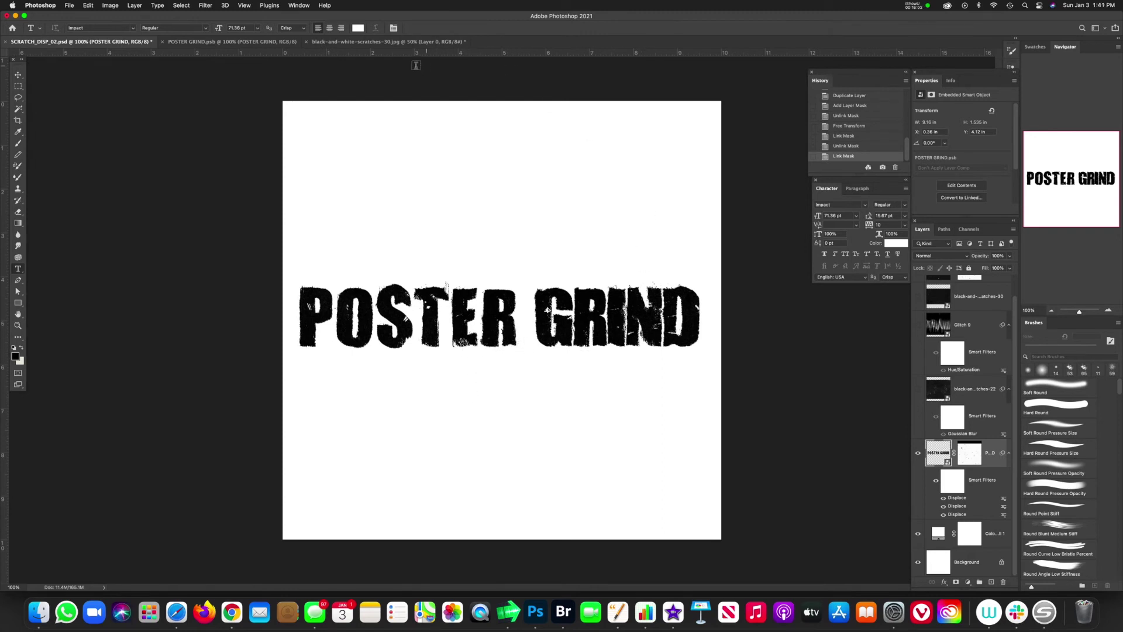
pyautogui.click(232, 45)
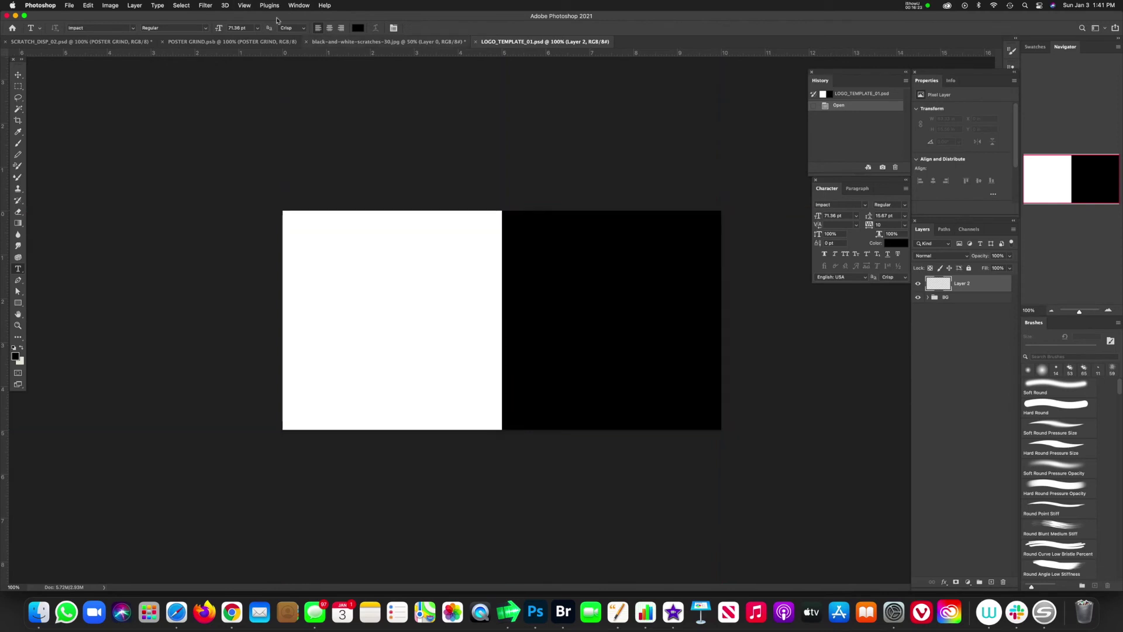
# Back in SCRATCH_DISP_02, group the layers from Layer 1 down to POSTER GRIND into Group 1.
pyautogui.hotkey('ctrl', 'Tab')
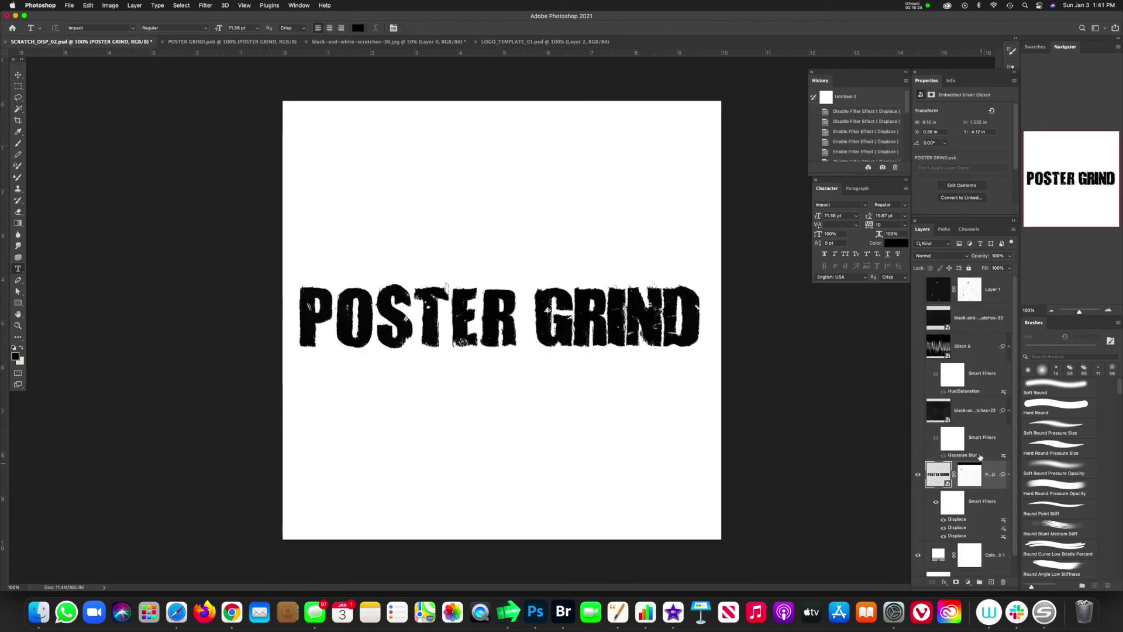
pyautogui.scroll(-1, 1016, 409)
pyautogui.scroll(1, 1017, 417)
pyautogui.click(939, 297)
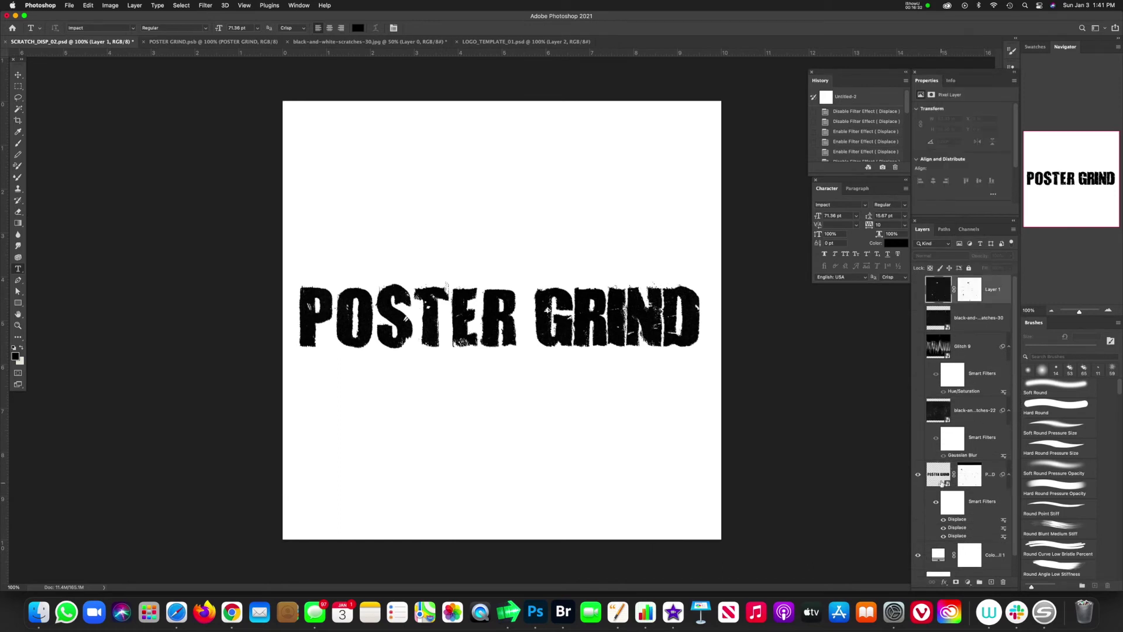
pyautogui.keyDown('shift'); pyautogui.click(941, 482); pyautogui.keyUp('shift')
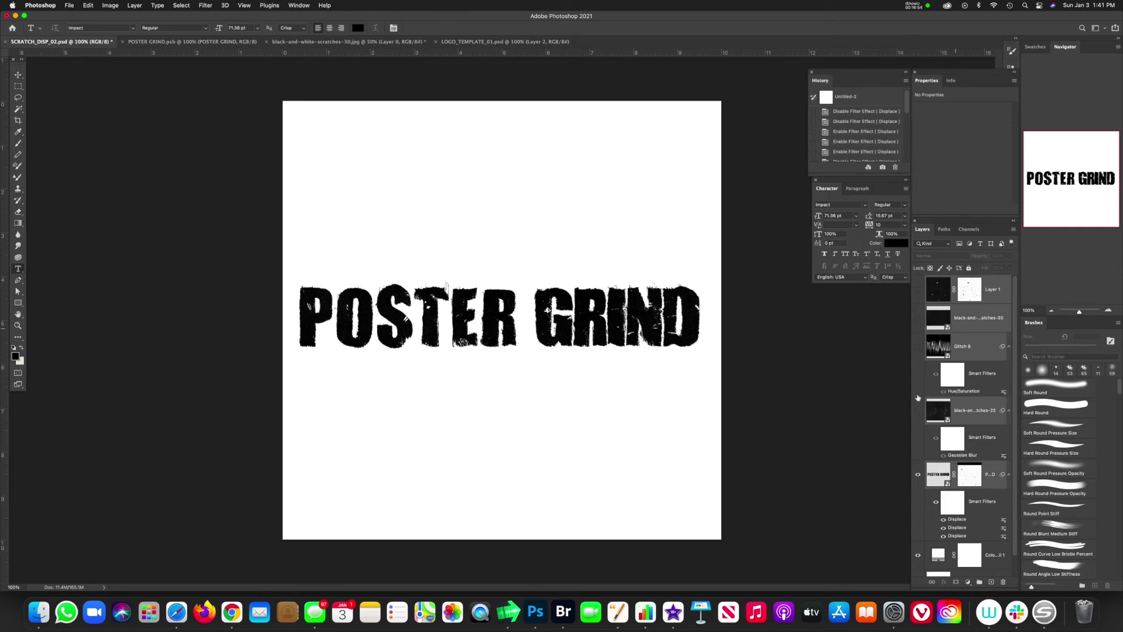
pyautogui.press('super+g')
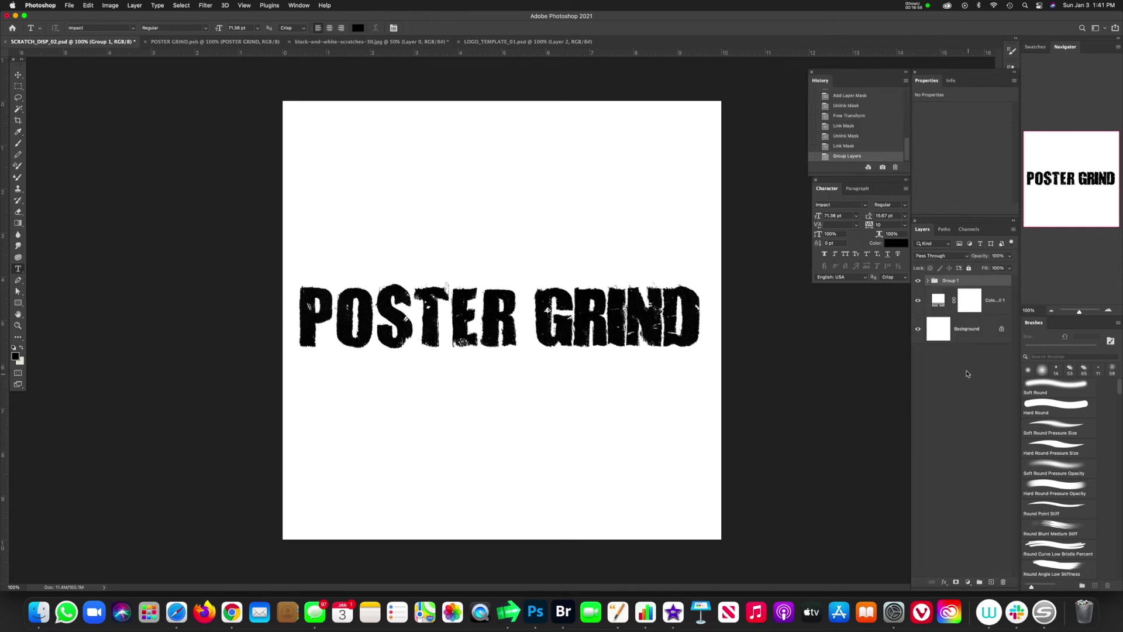
# Rename Group 1 to 'LOGO 1' and copy the group.
pyautogui.doubleClick(952, 281)
pyautogui.write('LOGO 1')
pyautogui.press('Return')
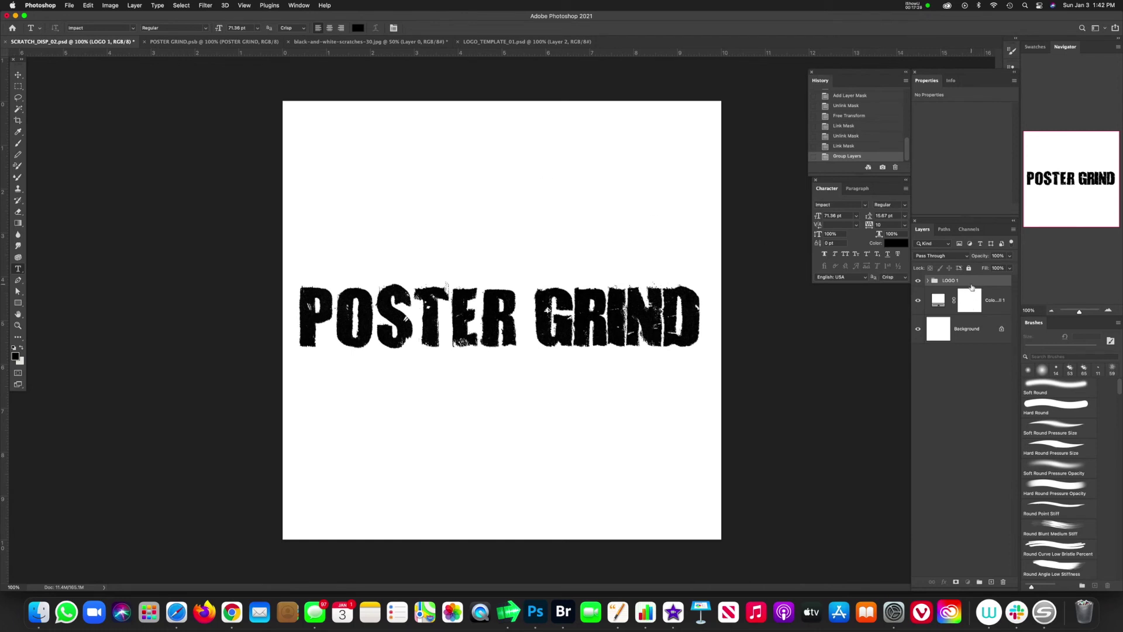
pyautogui.press('super+c')
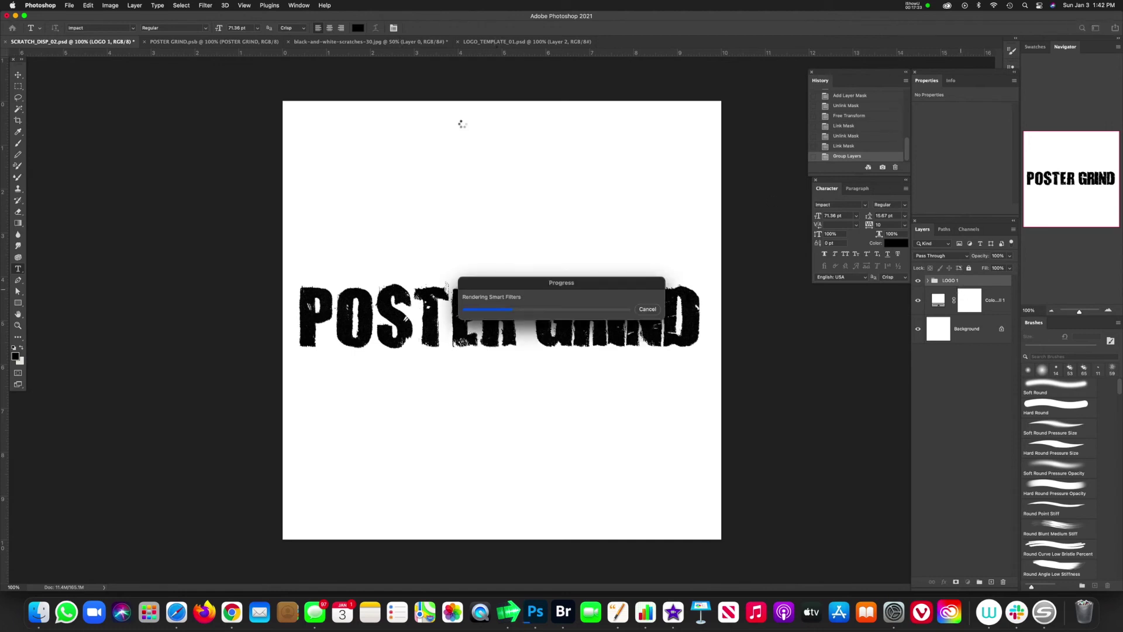
# Paste the LOGO 1 group into LOGO_TEMPLATE_01 and convert POSTER GRIND to a smart object.
pyautogui.hotkey('ctrl', 'shift', 'Tab')
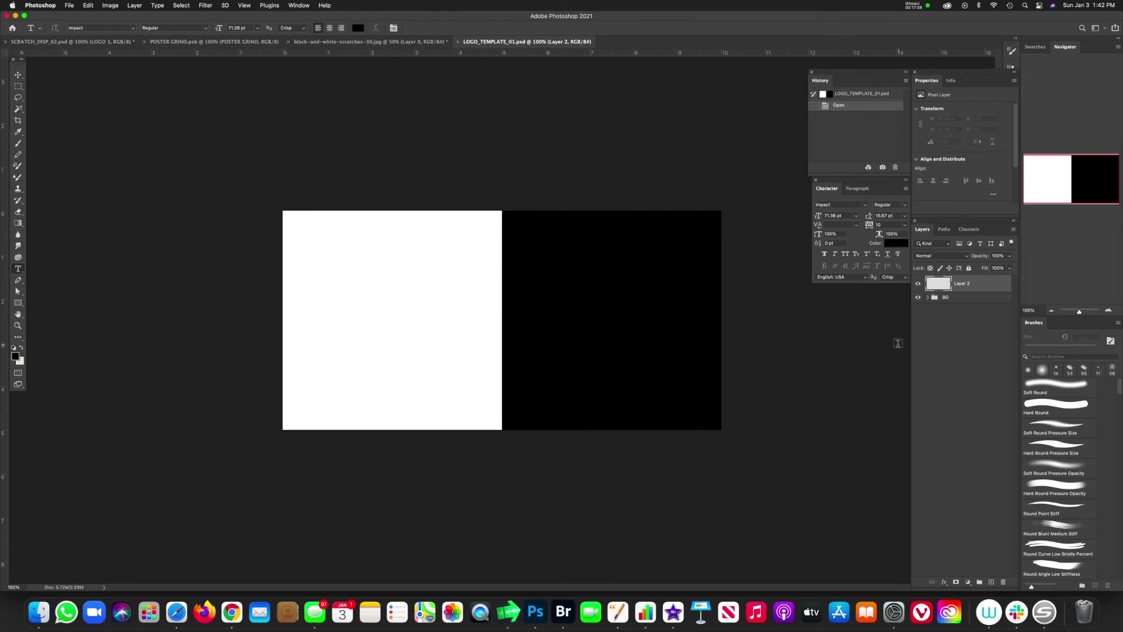
pyautogui.press('super+v')
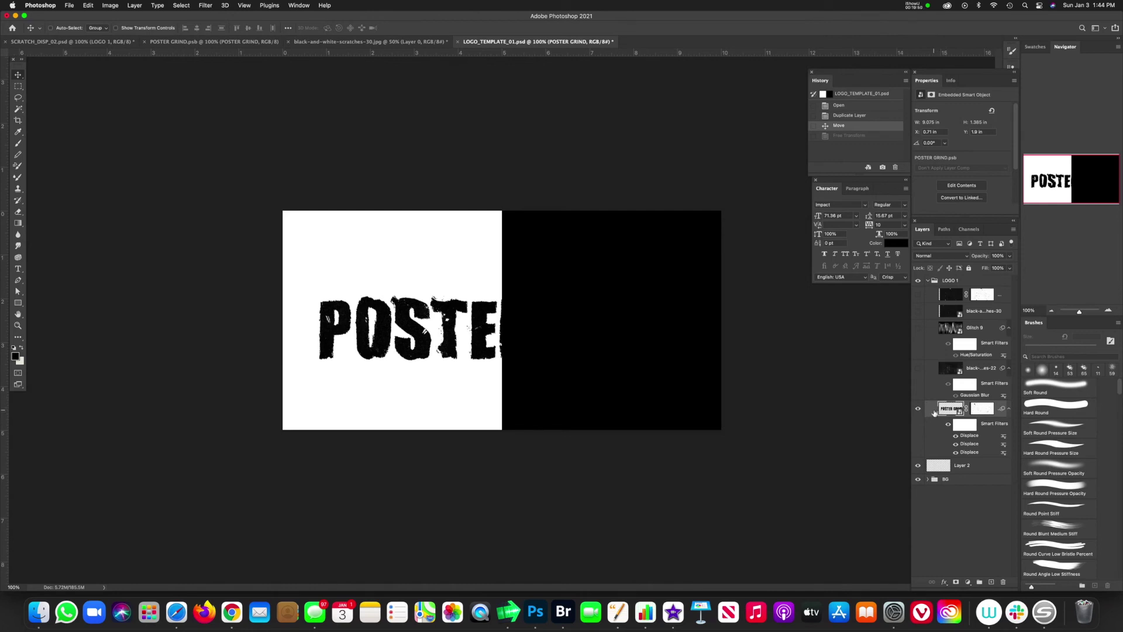
pyautogui.rightClick(934, 412)
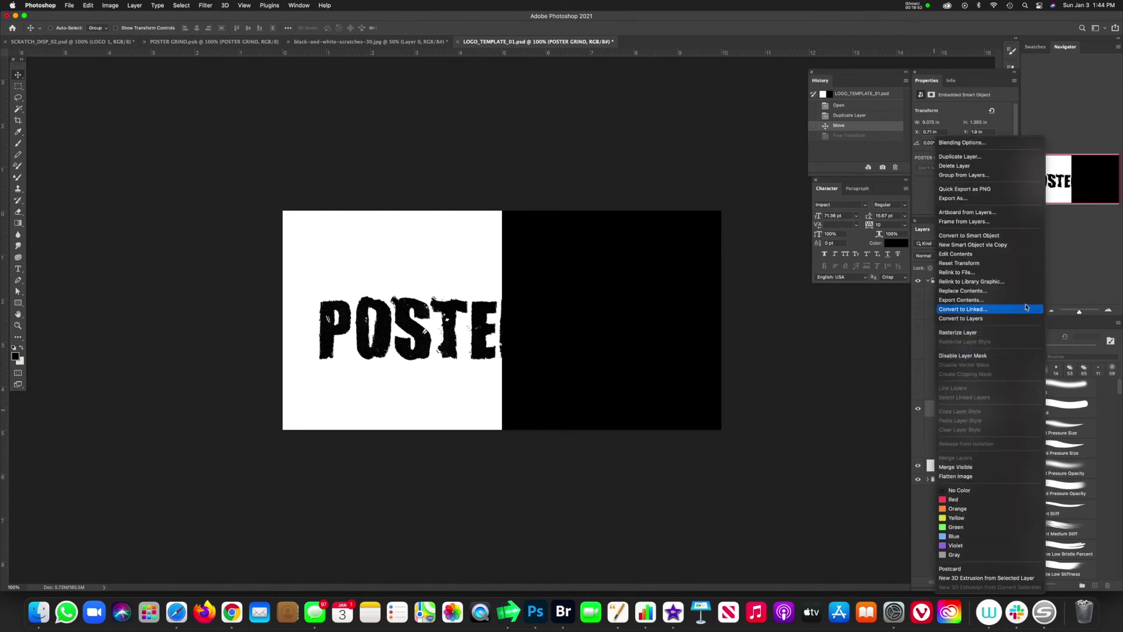
pyautogui.click(1002, 236)
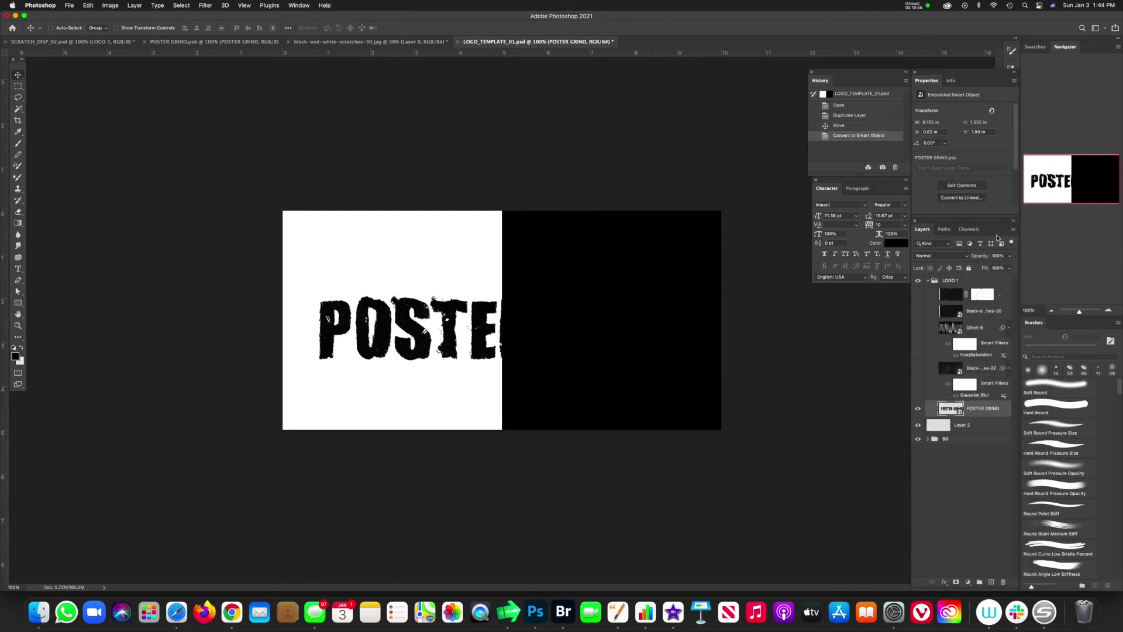
# Scale POSTER GRIND to about 47%, centre it on the white half, and duplicate the layer.
pyautogui.press('super+t')
pyautogui.moveTo(721, 210); pyautogui.dragTo(495, 325)
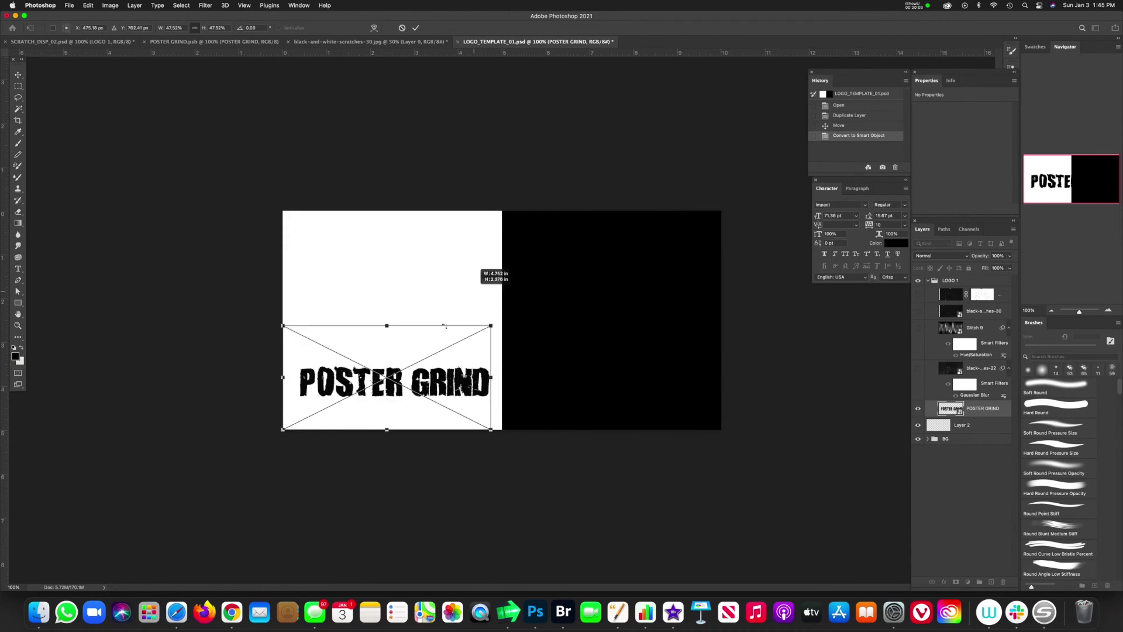
pyautogui.moveTo(438, 376); pyautogui.dragTo(440, 325)
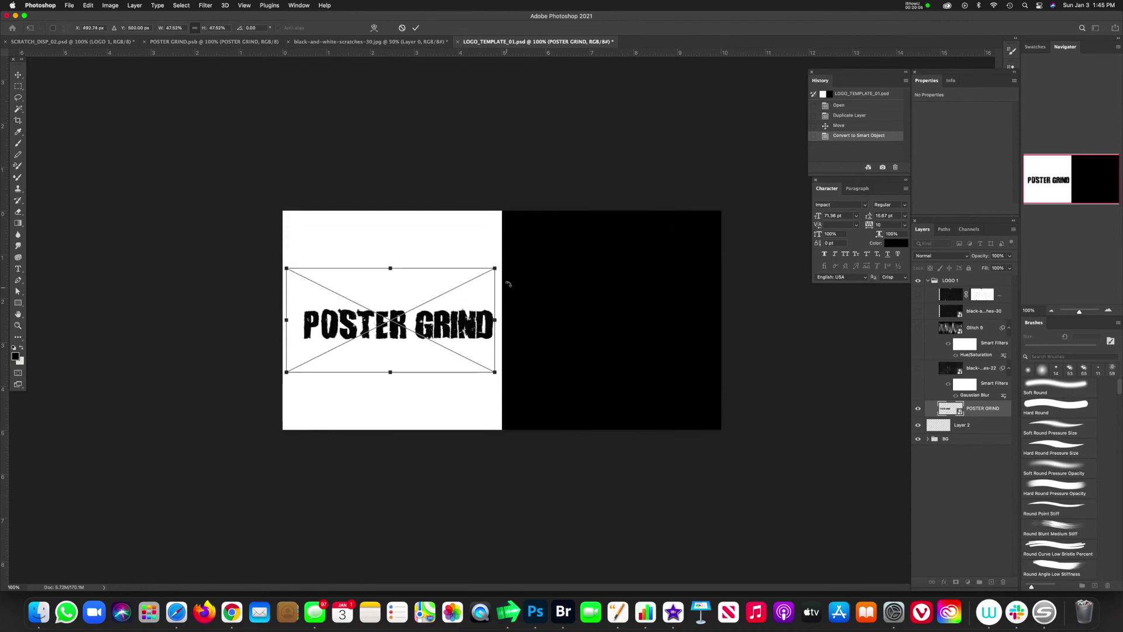
pyautogui.moveTo(496, 269); pyautogui.dragTo(492, 273)
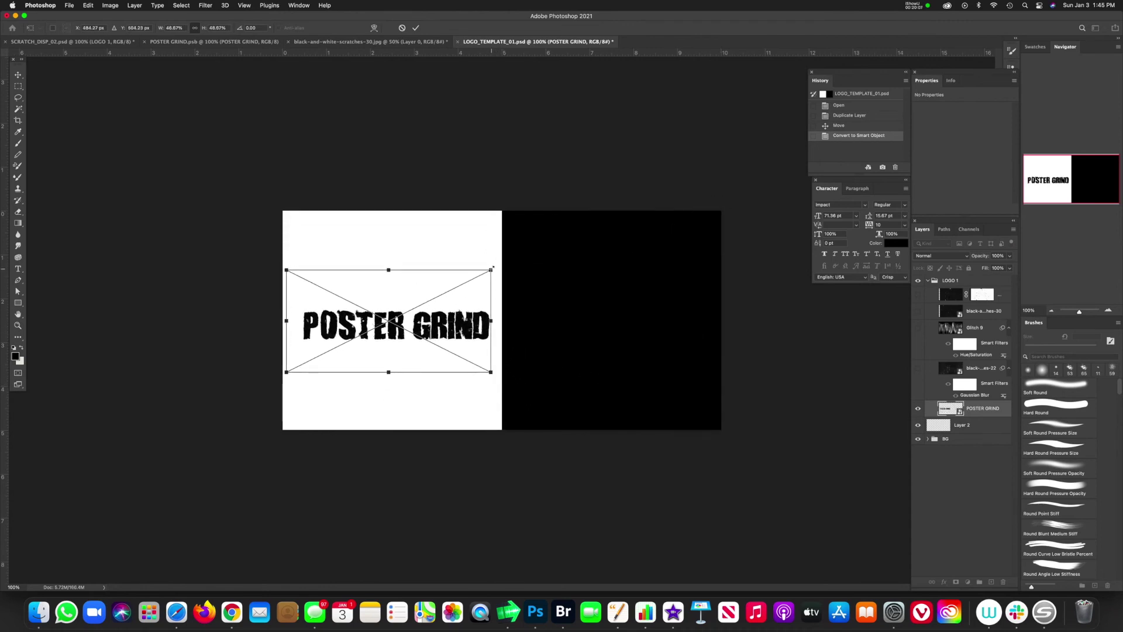
pyautogui.press('Return')
pyautogui.moveTo(552, 313); pyautogui.dragTo(545, 312)
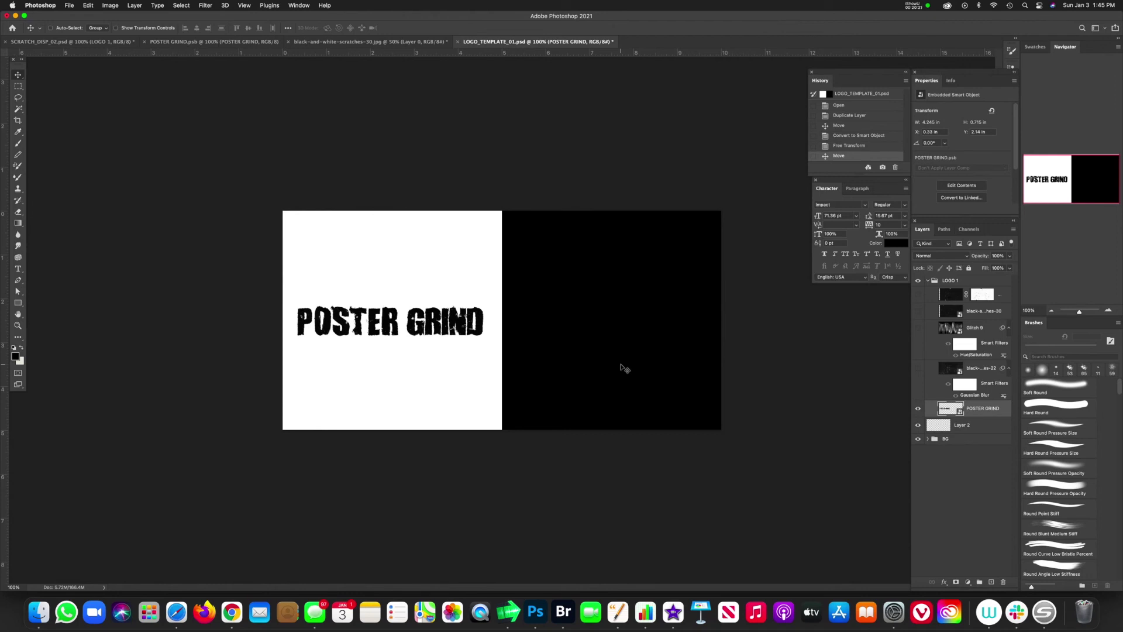
pyautogui.press('super+j')
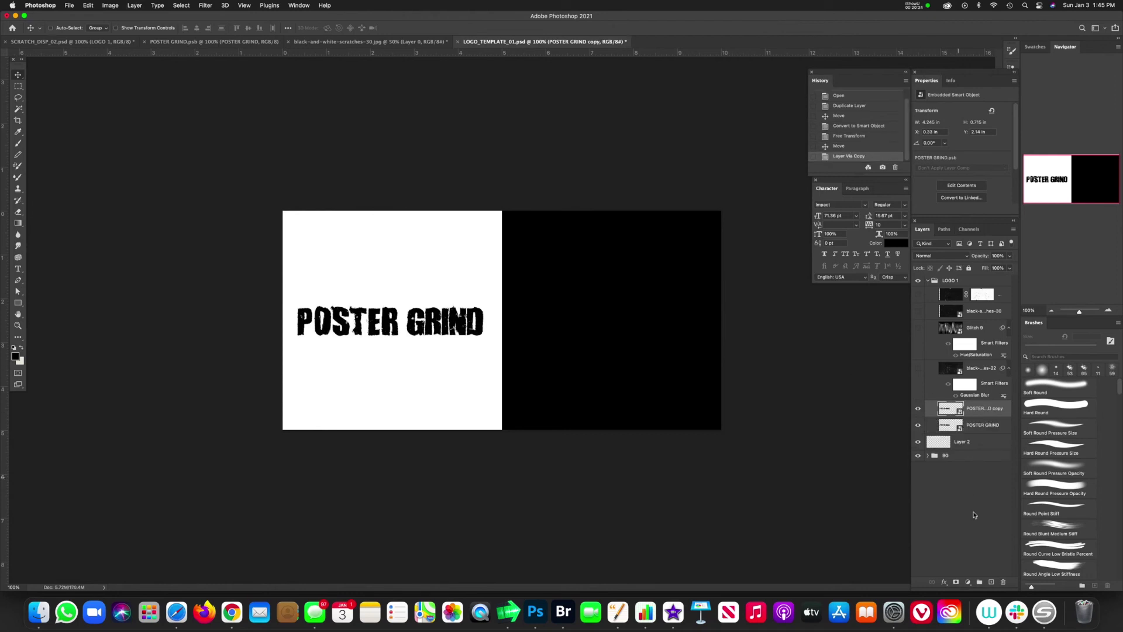
# Add a solid colour fill clipped to the logo copy and group them as WHITE.
pyautogui.click(967, 582)
pyautogui.click(982, 398)
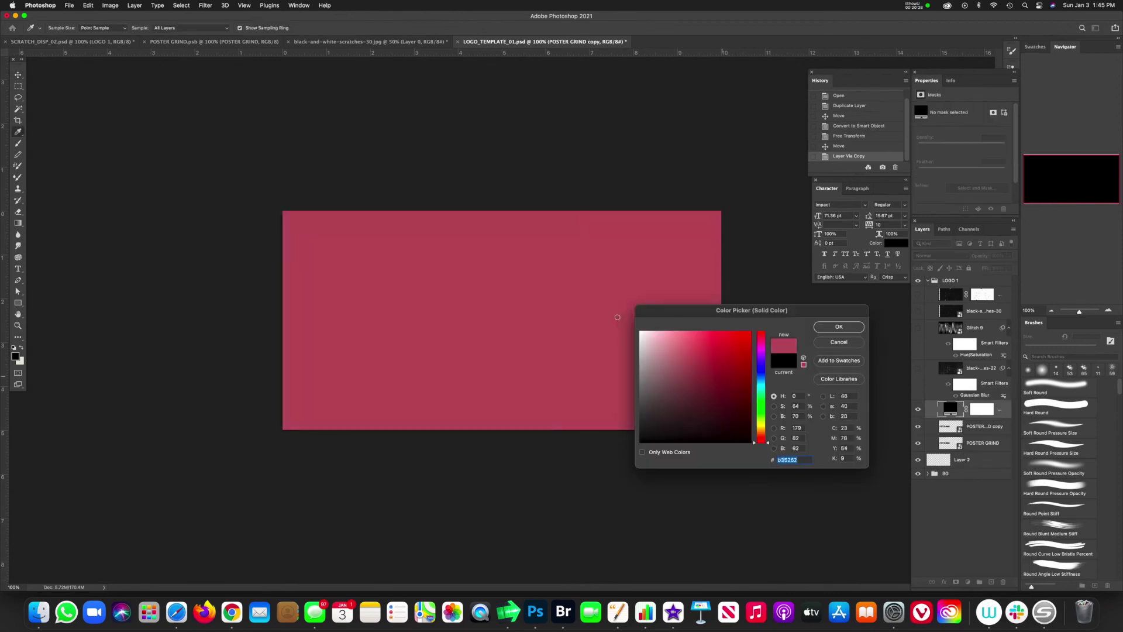
pyautogui.click(838, 326)
pyautogui.press('alt+super+g')
pyautogui.press('v')
pyautogui.press('super+g')
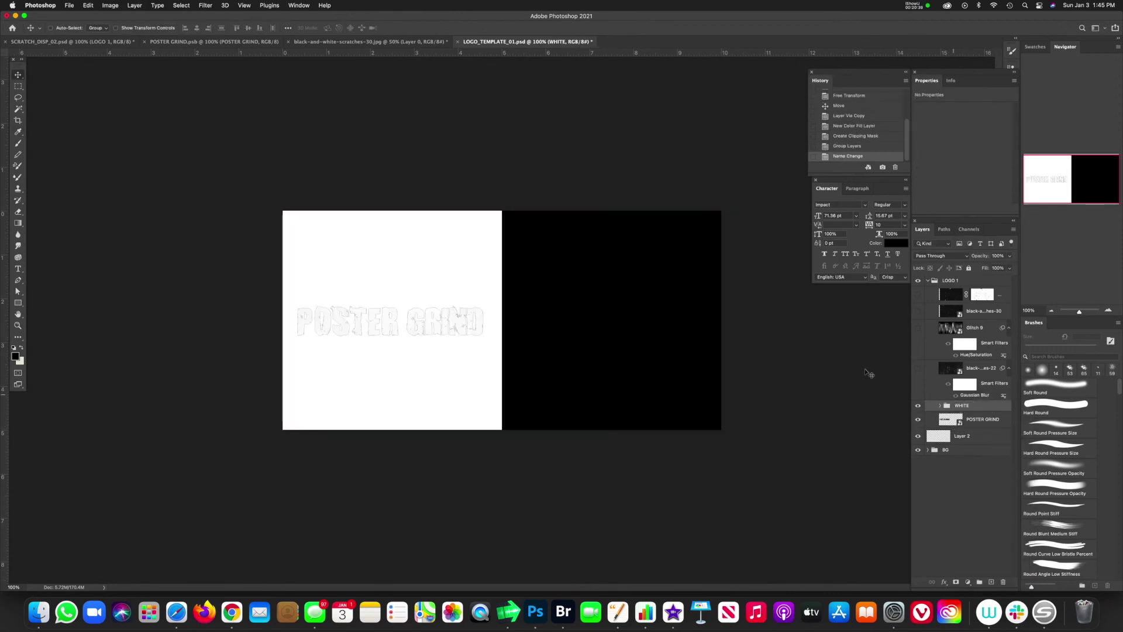
pyautogui.moveTo(390, 329); pyautogui.dragTo(610, 328)
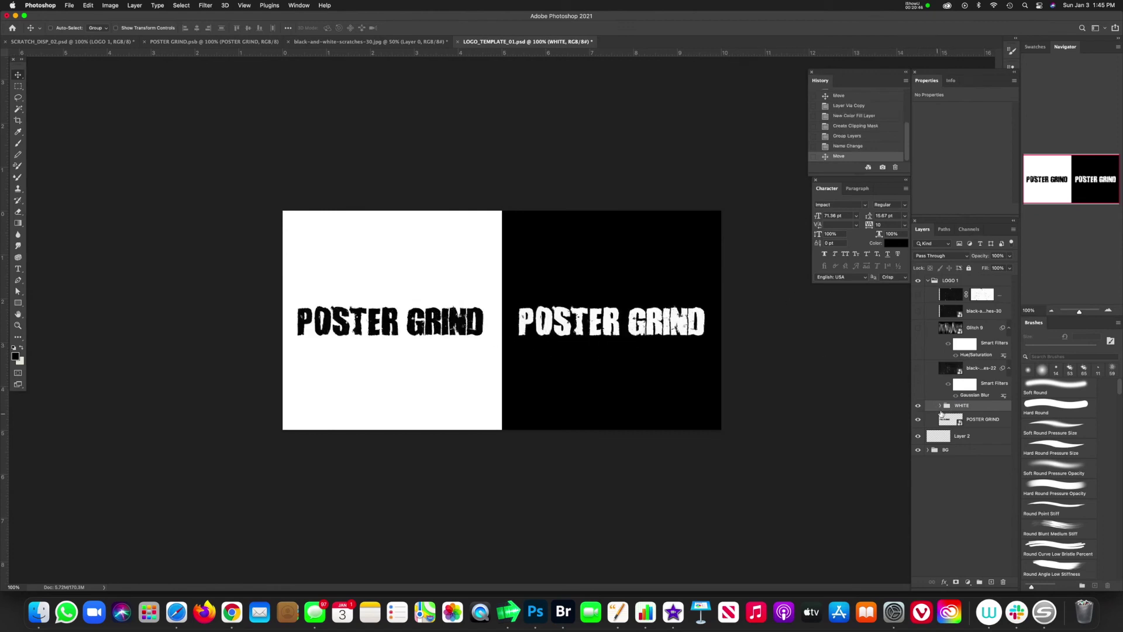
pyautogui.press('super+z')
# Delete the fill, invert the logo copy to white, and move it onto the black half.
pyautogui.click(940, 405)
pyautogui.click(959, 424)
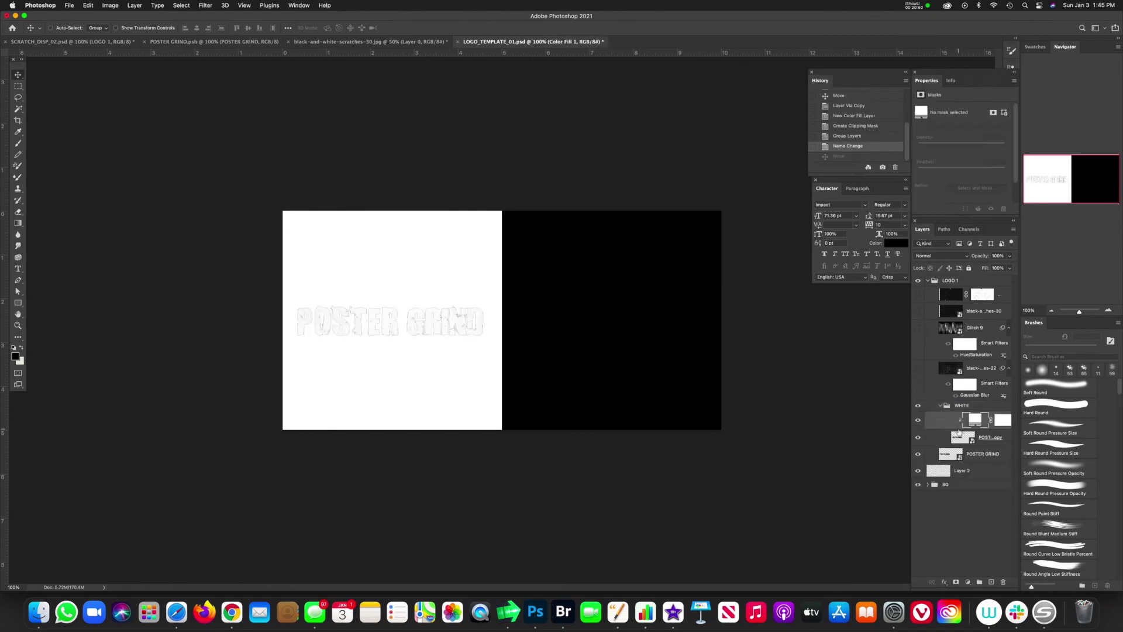
pyautogui.press('Delete')
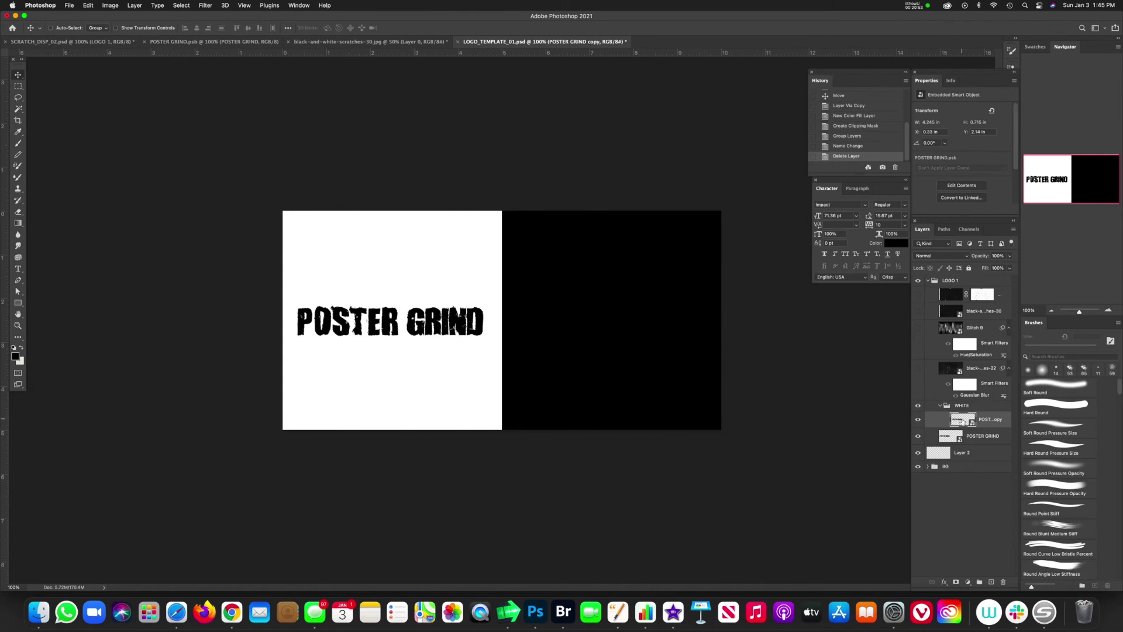
pyautogui.press('super+i')
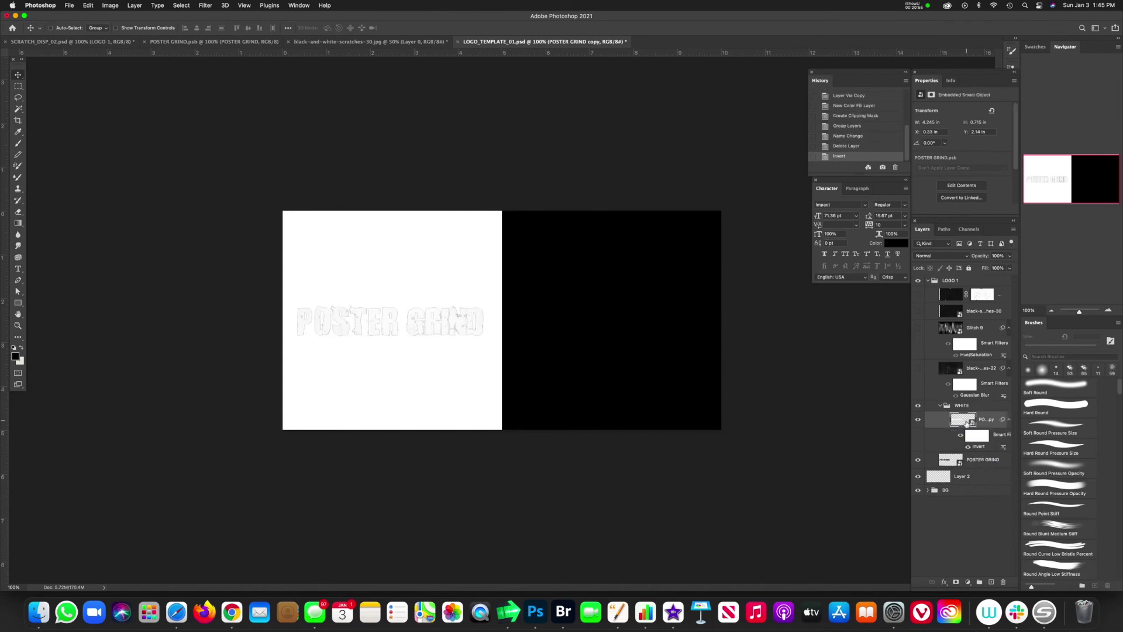
pyautogui.moveTo(436, 319); pyautogui.dragTo(657, 338)
pyautogui.click(947, 405)
pyautogui.click(940, 405)
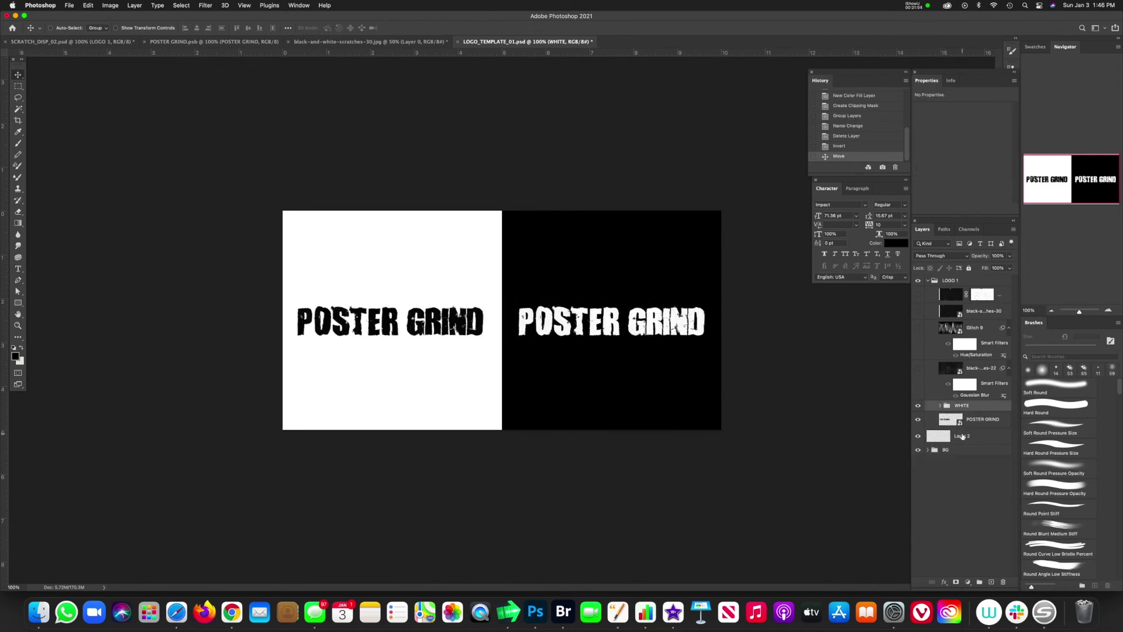
pyautogui.click(968, 582)
# Add a solid colour fill clipped to the white logo and try a magenta colour.
pyautogui.click(991, 400)
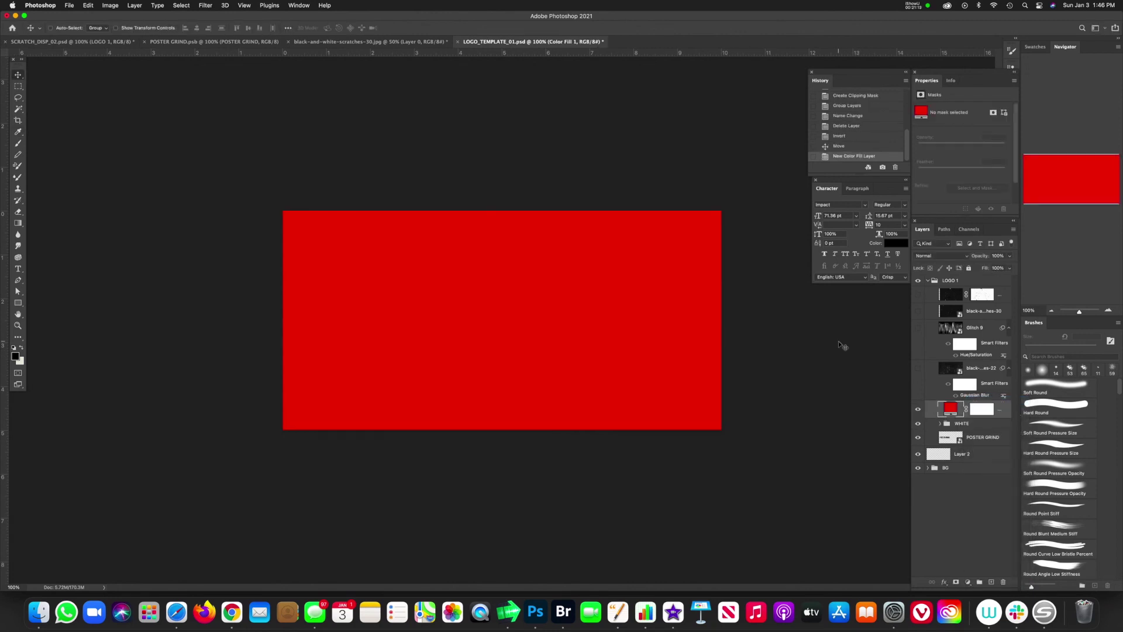
pyautogui.press('super+alt+g')
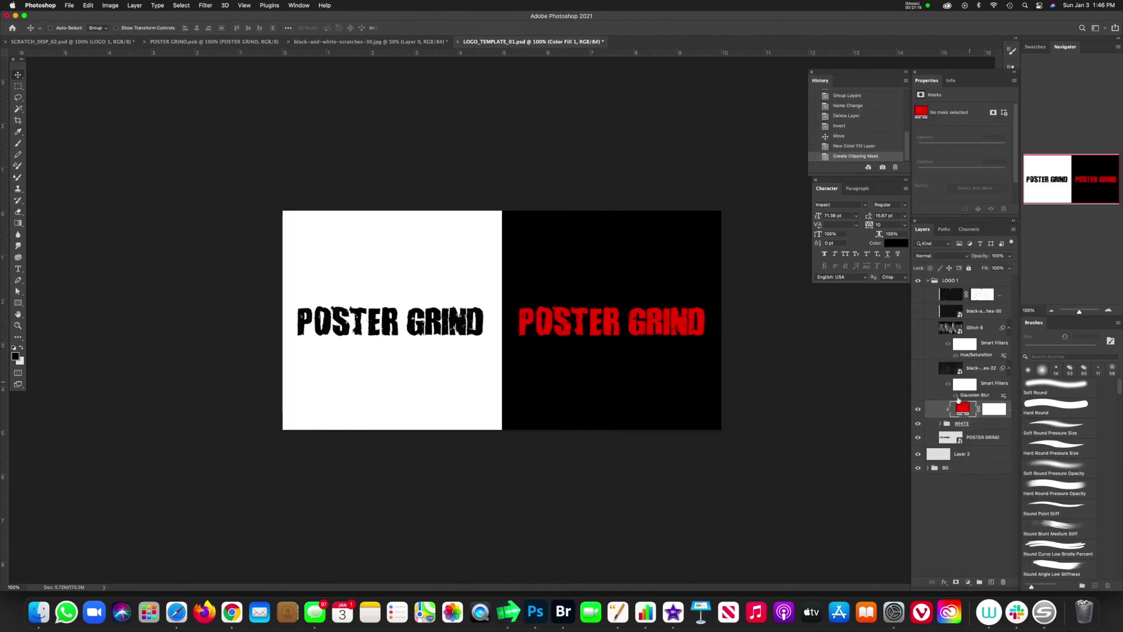
pyautogui.doubleClick(964, 409)
pyautogui.click(762, 347)
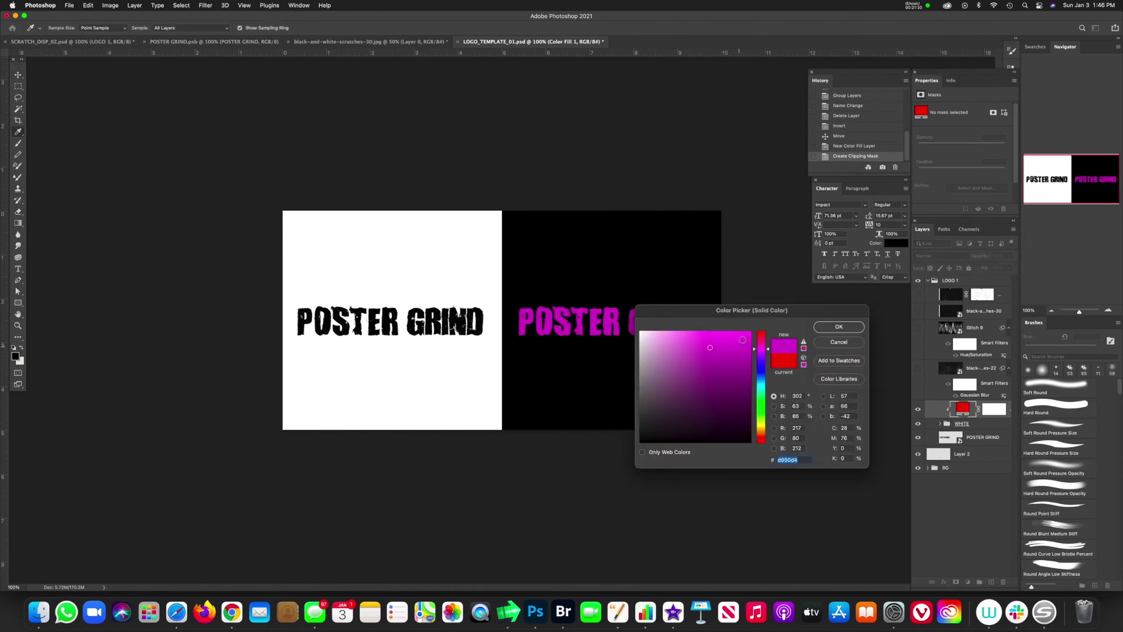
pyautogui.moveTo(751, 310); pyautogui.dragTo(882, 161)
# Try a pink shade, then settle the fill on a saturated yellow.
pyautogui.moveTo(848, 201)
pyautogui.mouseDown()
pyautogui.moveTo(835, 209)
pyautogui.moveTo(848, 185)
pyautogui.moveTo(860, 190)
pyautogui.mouseUp()
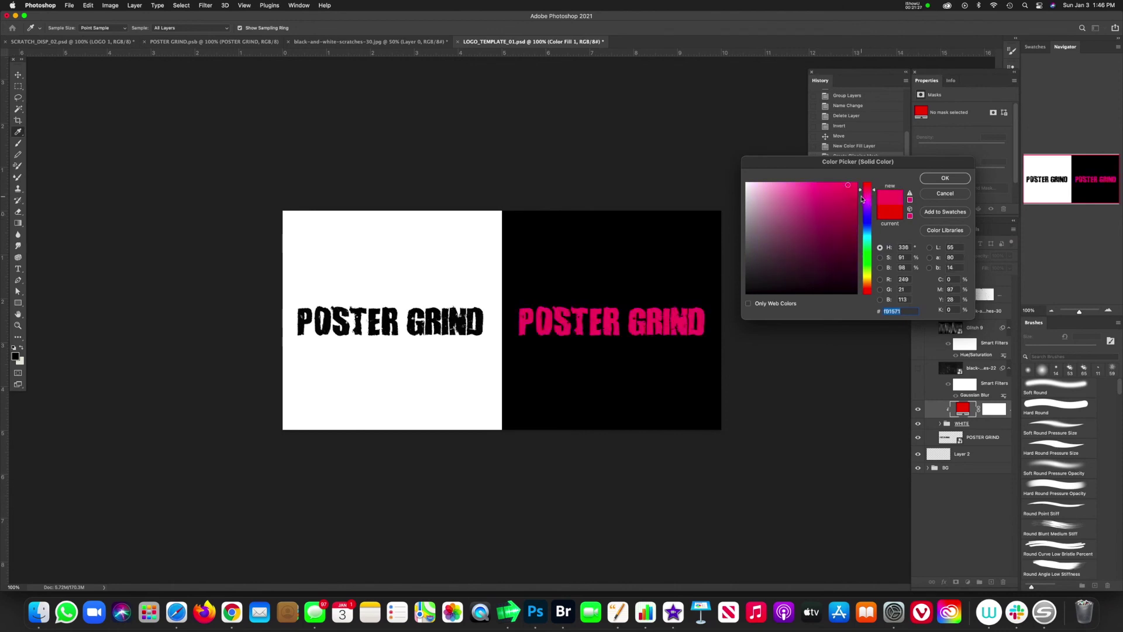
pyautogui.moveTo(860, 258); pyautogui.dragTo(860, 279)
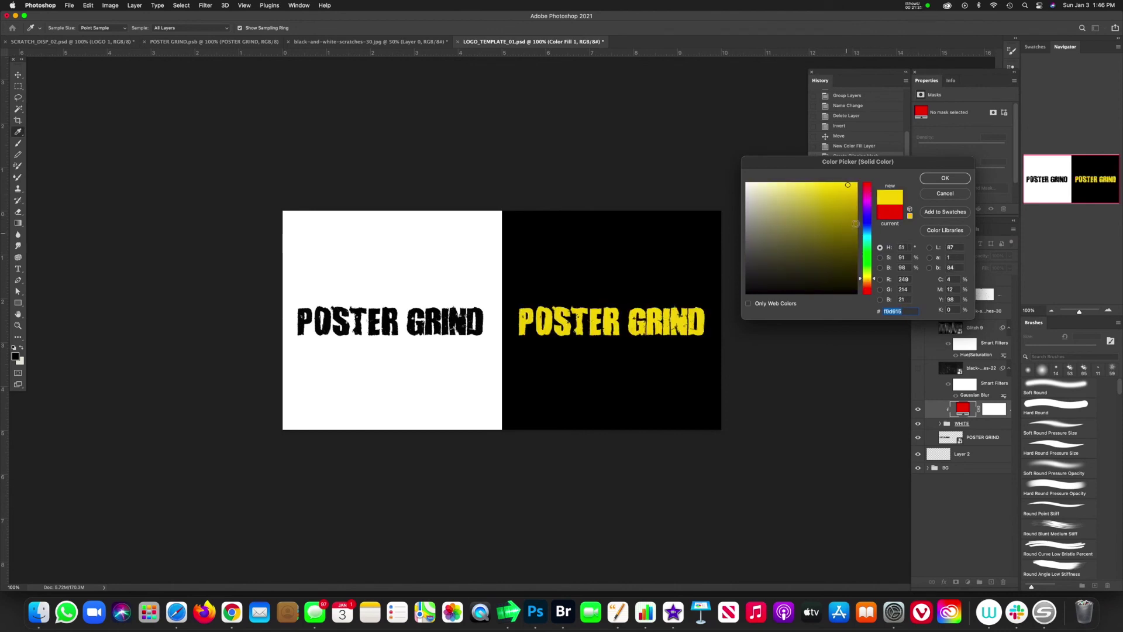
pyautogui.click(801, 193)
pyautogui.click(785, 187)
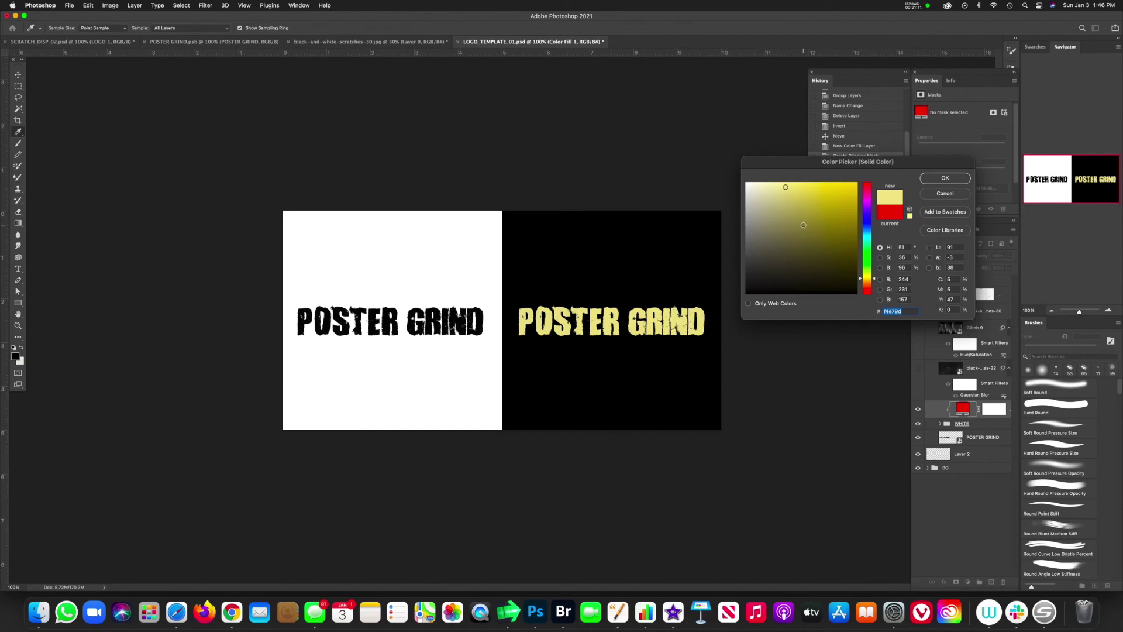
pyautogui.moveTo(803, 225)
pyautogui.mouseDown()
pyautogui.moveTo(791, 187)
pyautogui.moveTo(831, 186)
pyautogui.mouseUp()
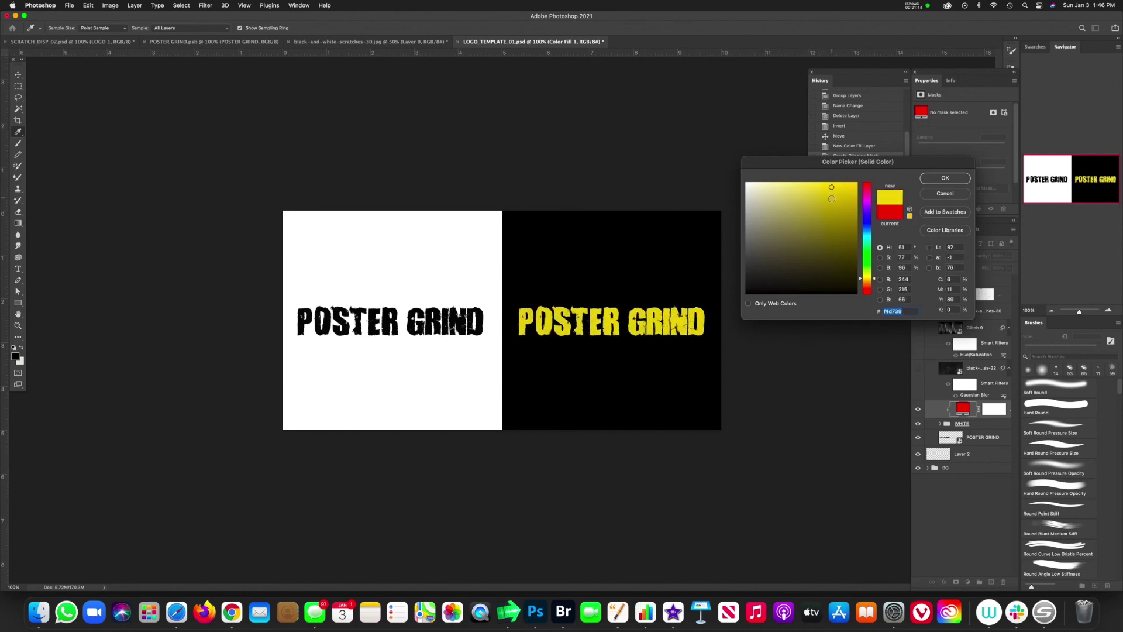
pyautogui.press('Return')
pyautogui.press('v')
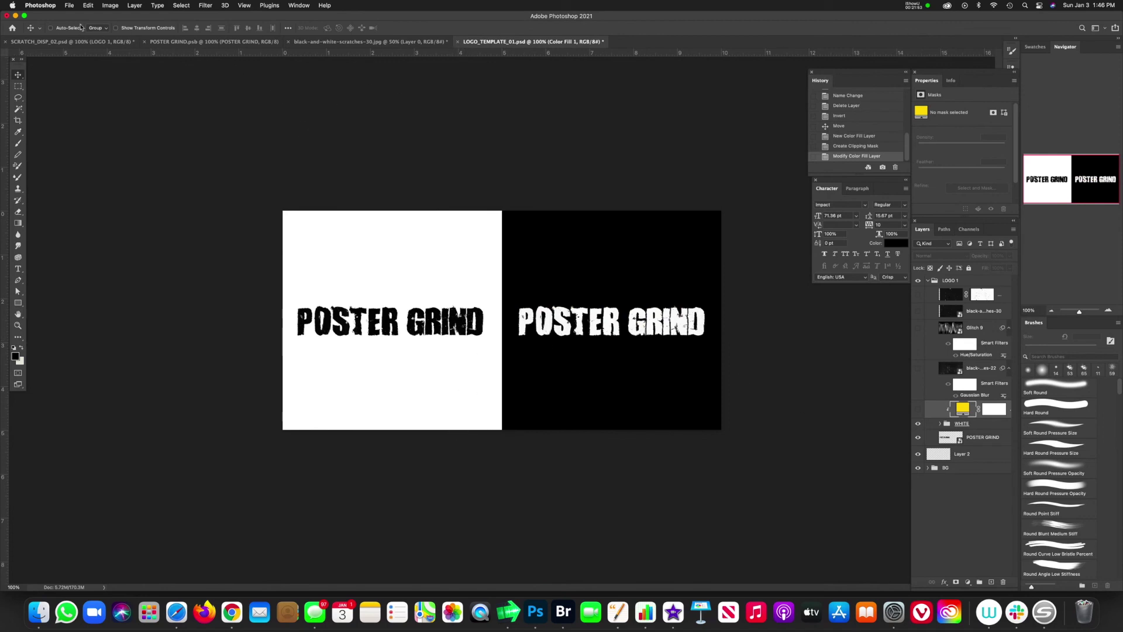
# Save the layout as a new file named POSTERGRIND_LOGO_AS01.psd.
pyautogui.click(69, 6)
pyautogui.click(100, 104)
pyautogui.click(576, 128)
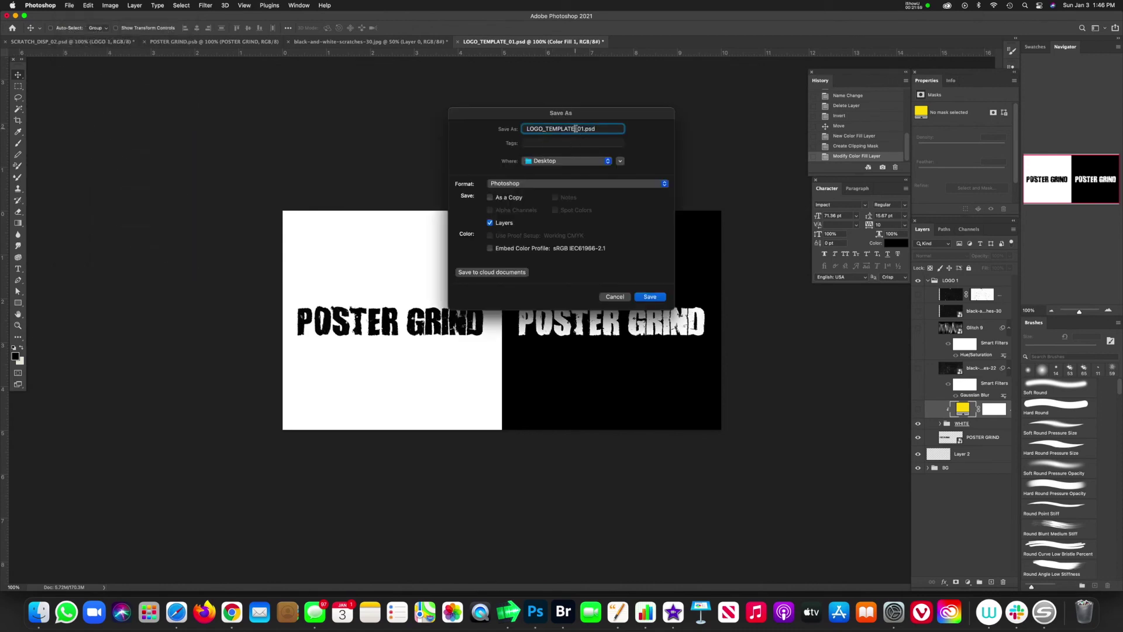
pyautogui.moveTo(576, 129); pyautogui.dragTo(477, 137)
pyautogui.write('POSTERGRIND_LOGO_AS')
pyautogui.click(652, 298)
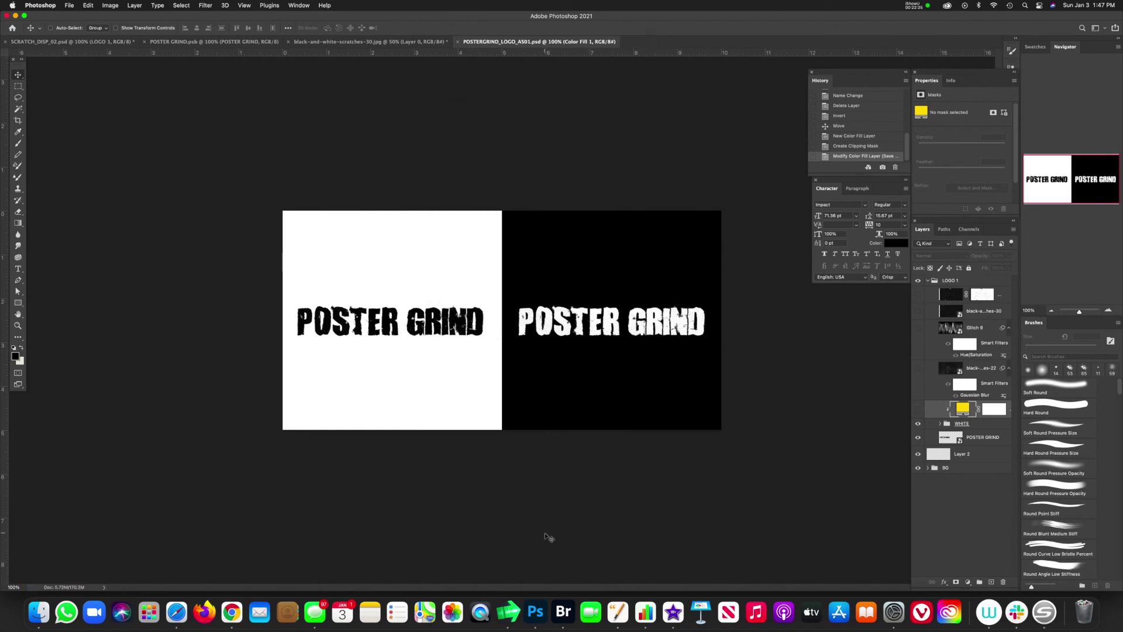